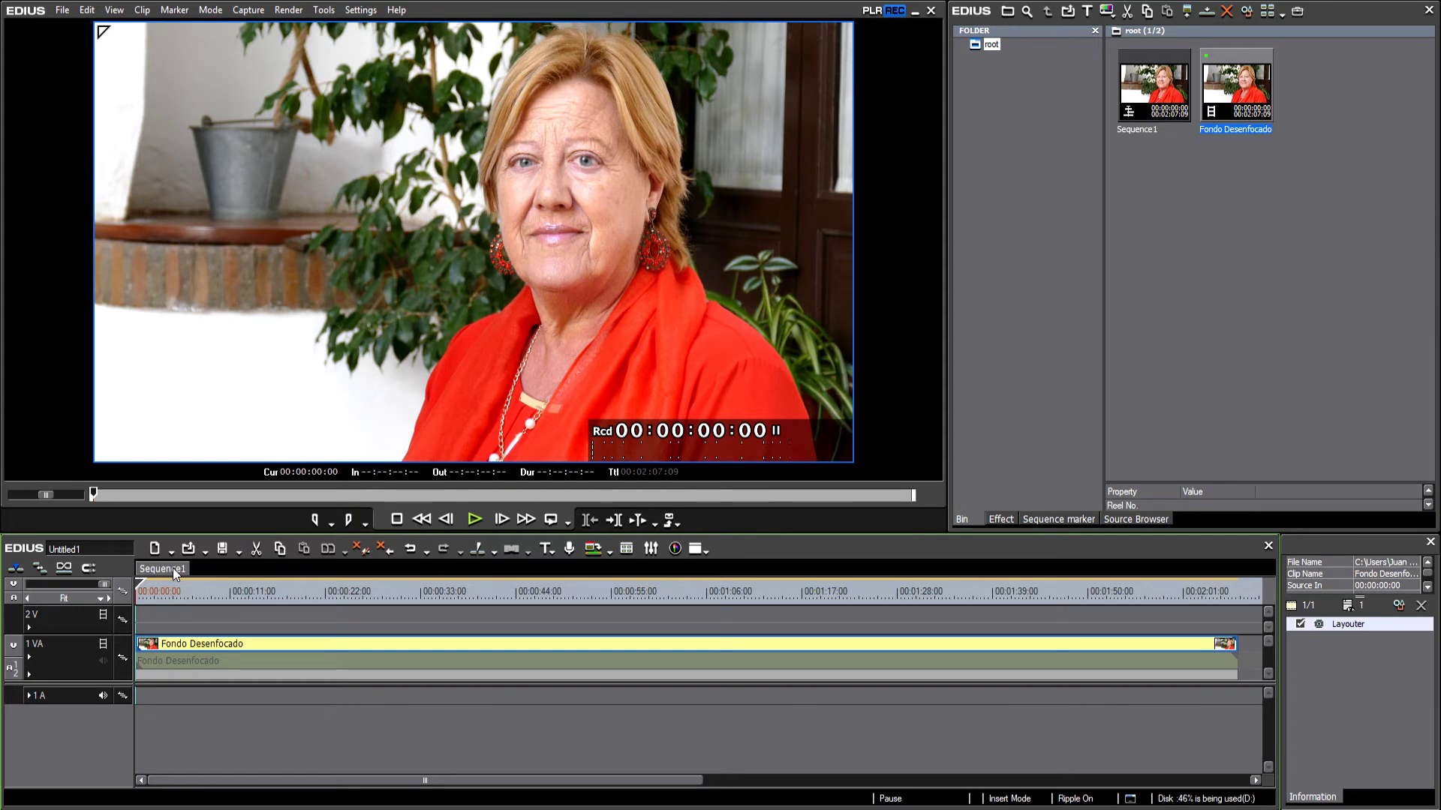
Step: Apply the Mask video filter to the Fondo Desenfocado clip on the timeline
click(1006, 518)
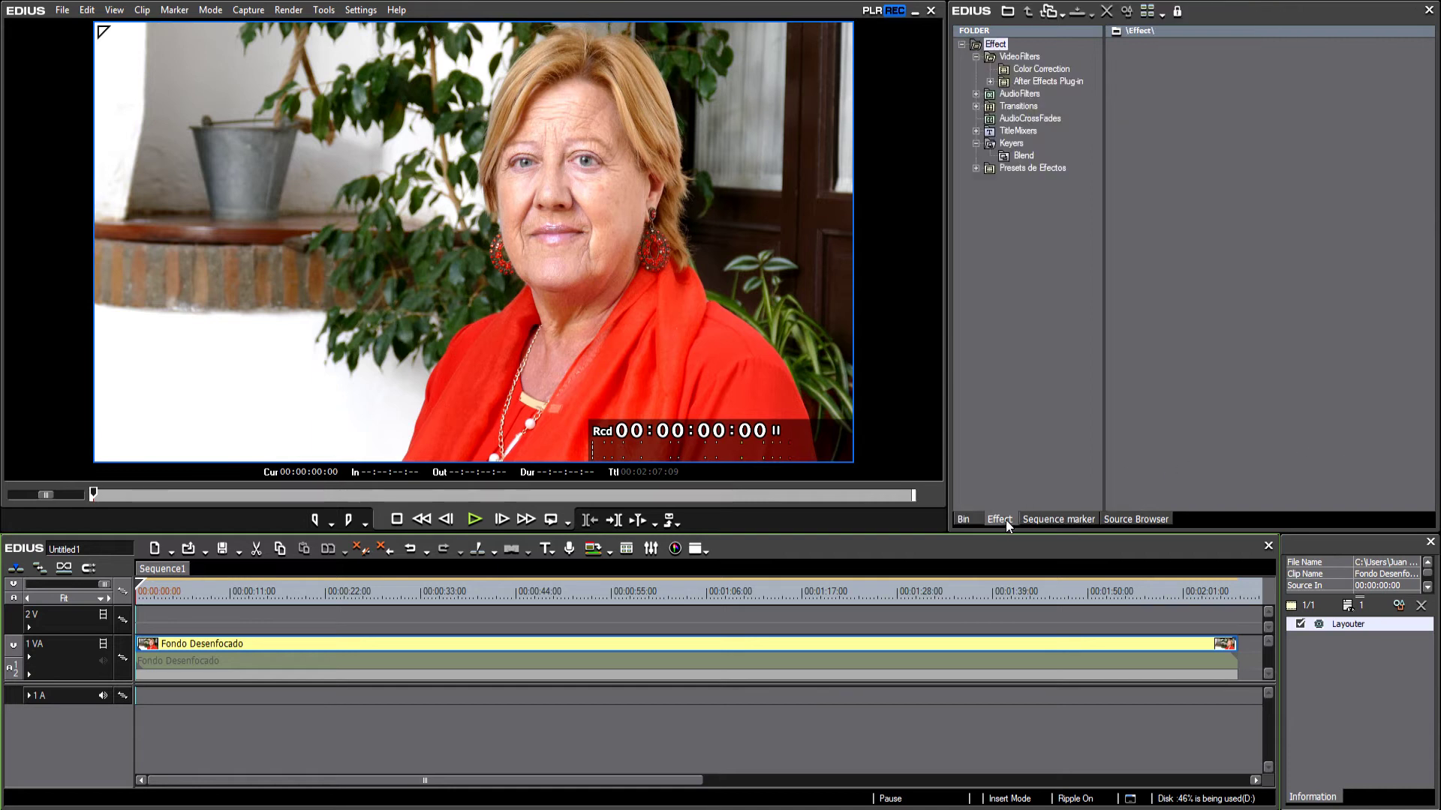
click(1030, 55)
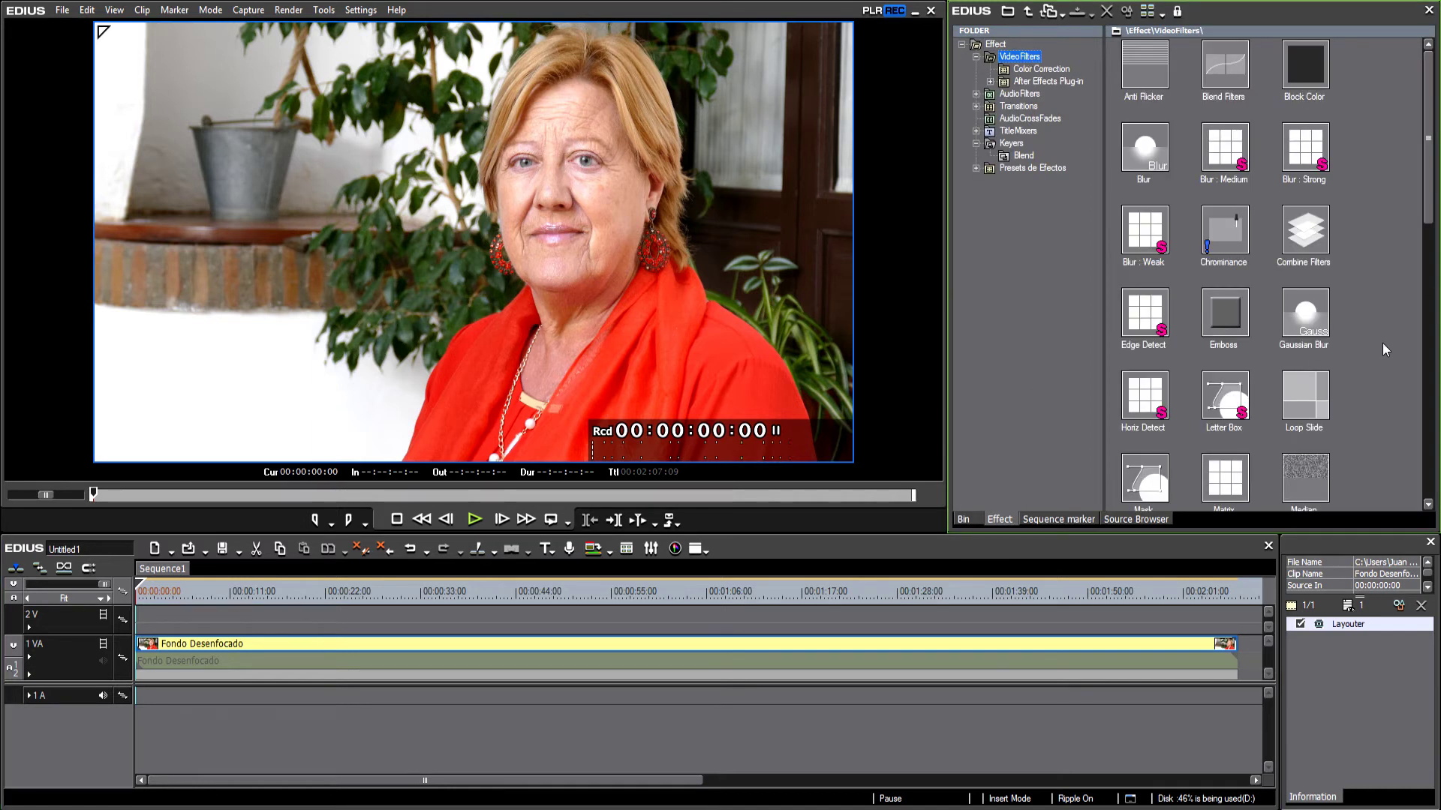
click(1149, 481)
drag(1150, 482, 377, 646)
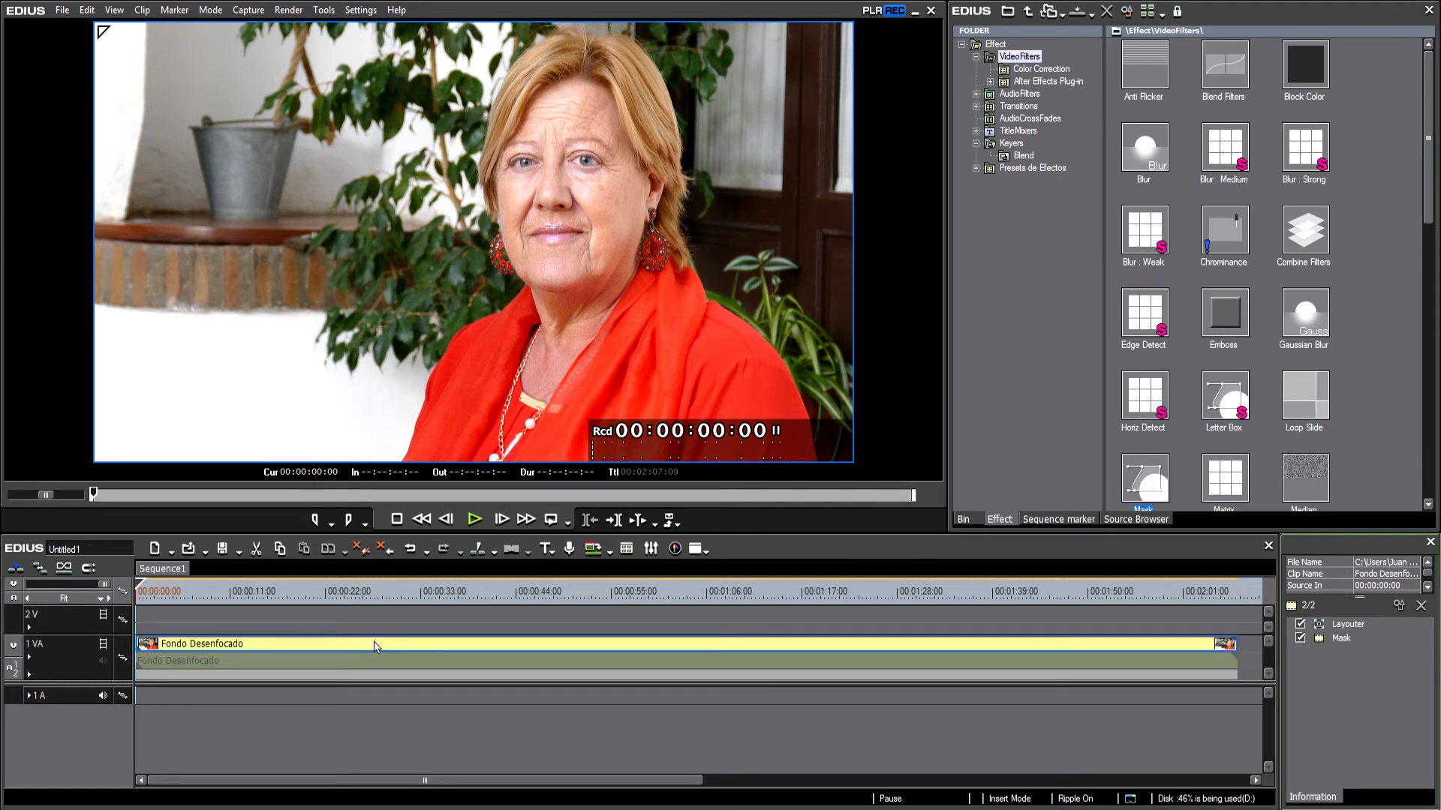
Step: Open the clip's Mask filter settings and collapse the Mask parameter list
click(1353, 639)
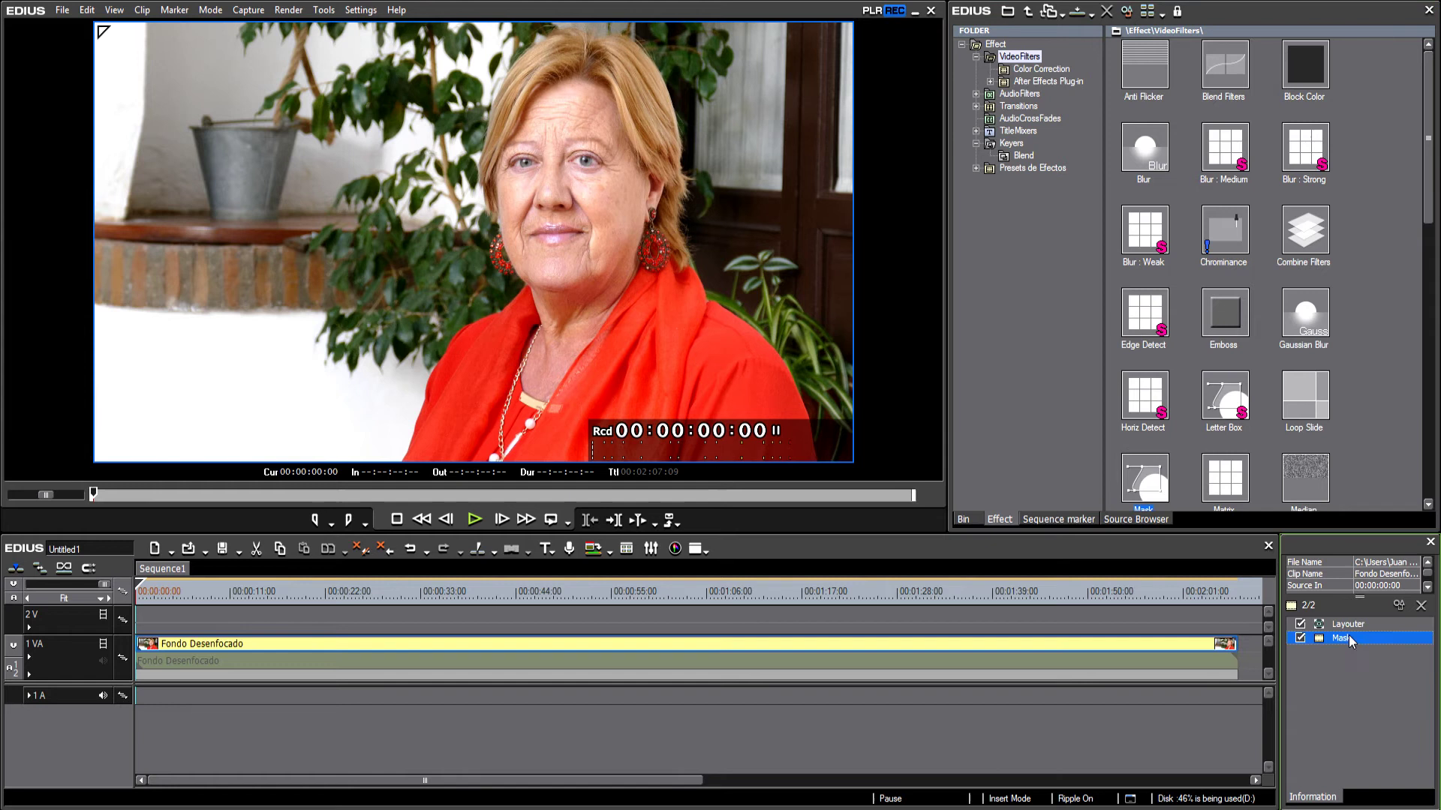
click(1398, 604)
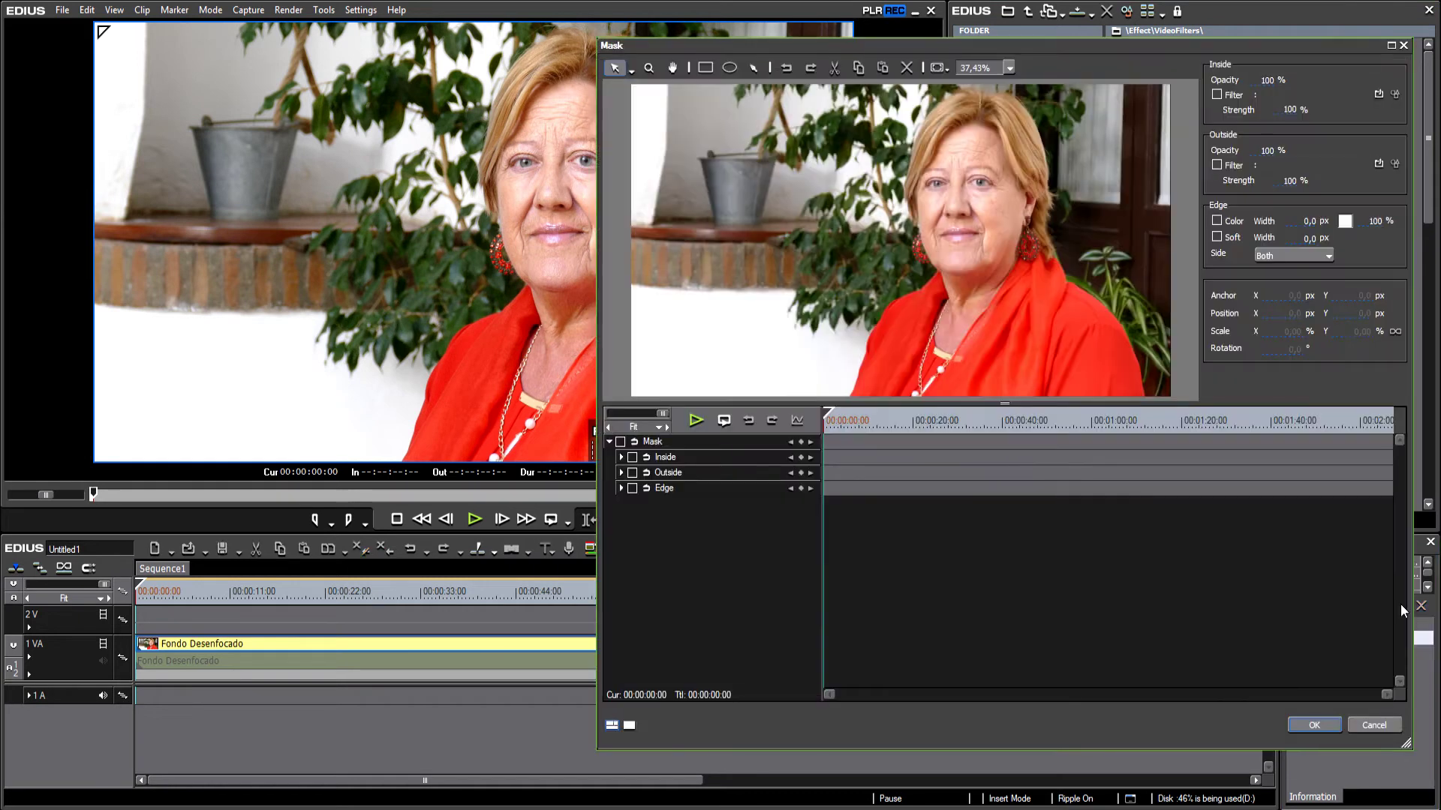
drag(1033, 47, 966, 53)
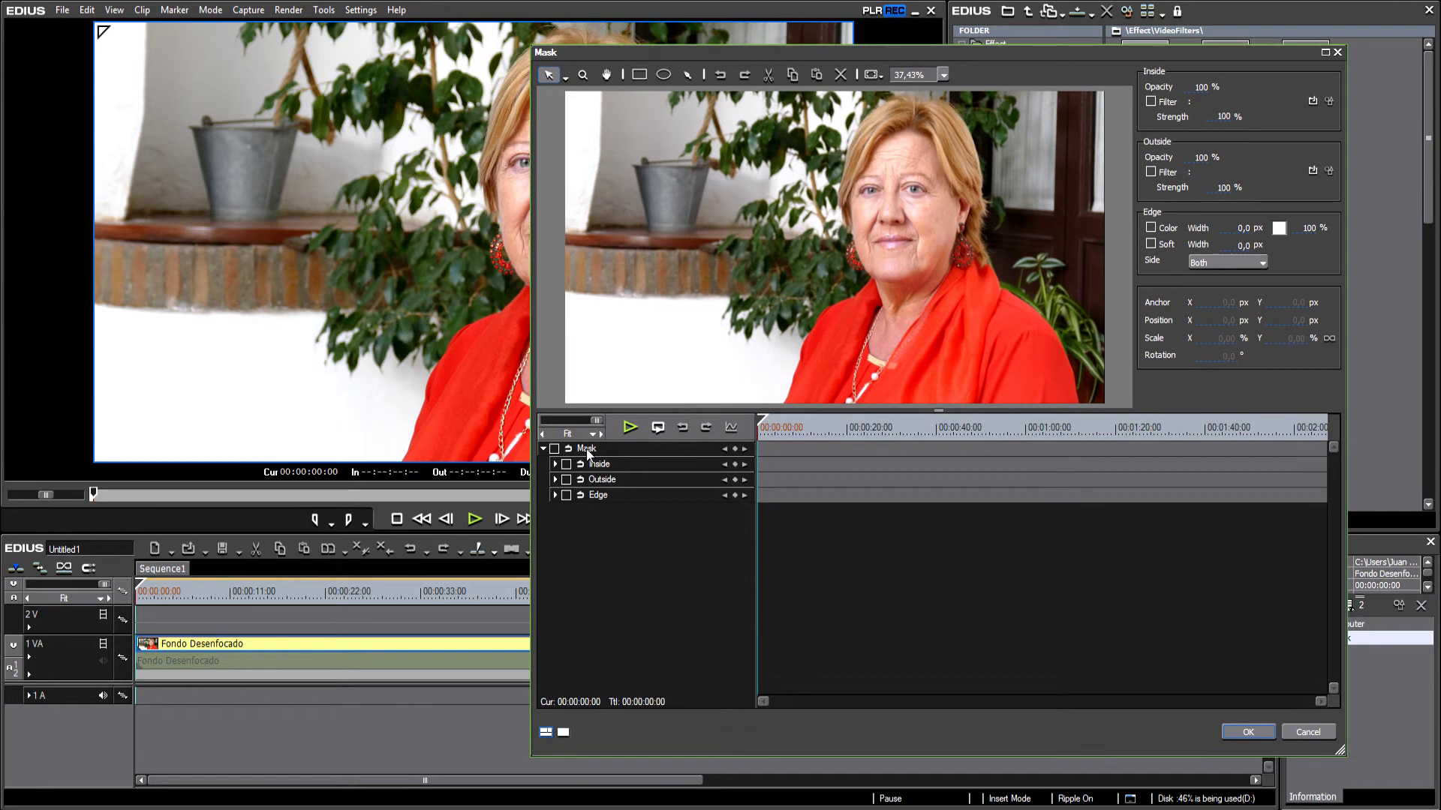
click(544, 448)
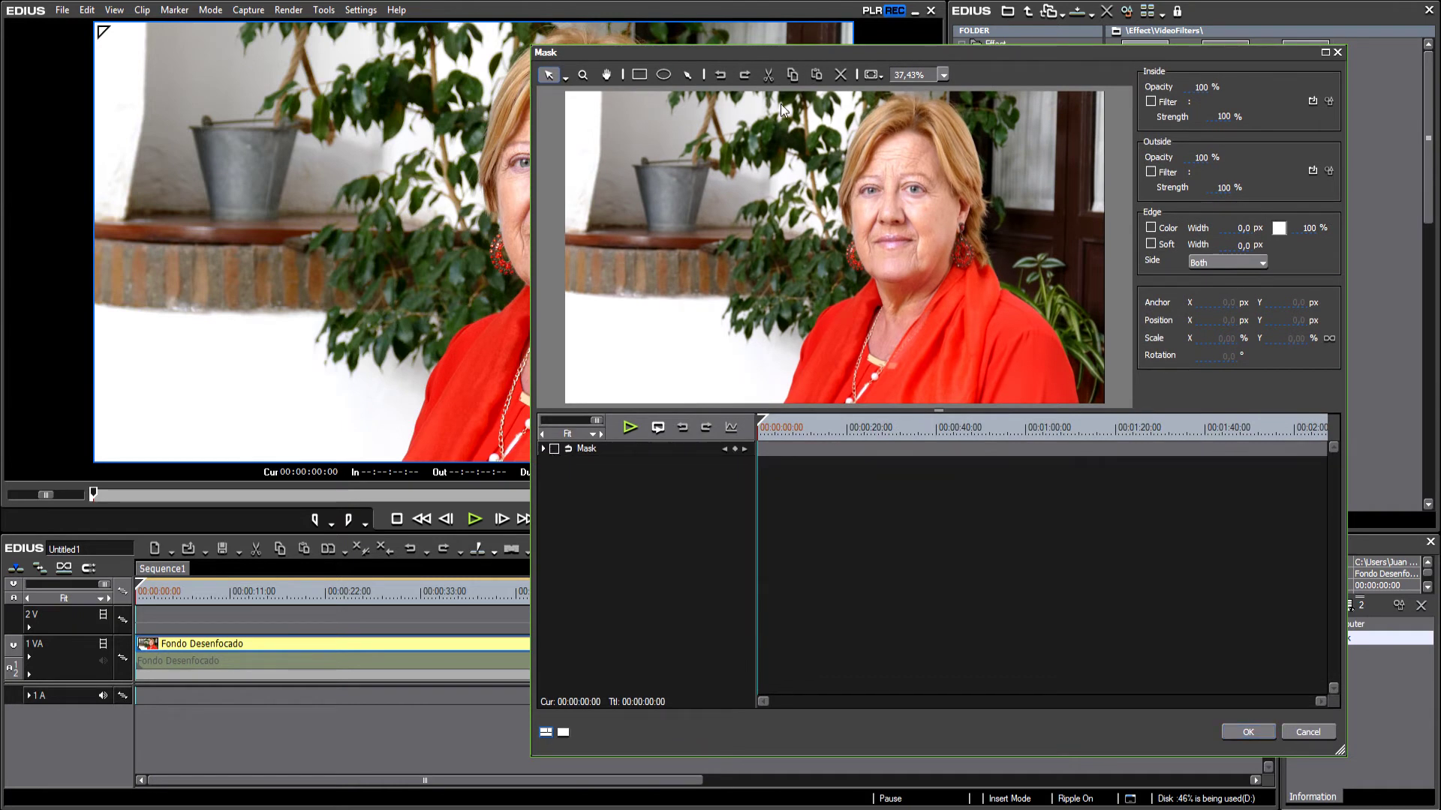
Step: Draw an elliptical mask around the woman, scaled to about 117% and positioned at about X 247.1, Y 5.3 px
click(663, 74)
drag(987, 96, 800, 406)
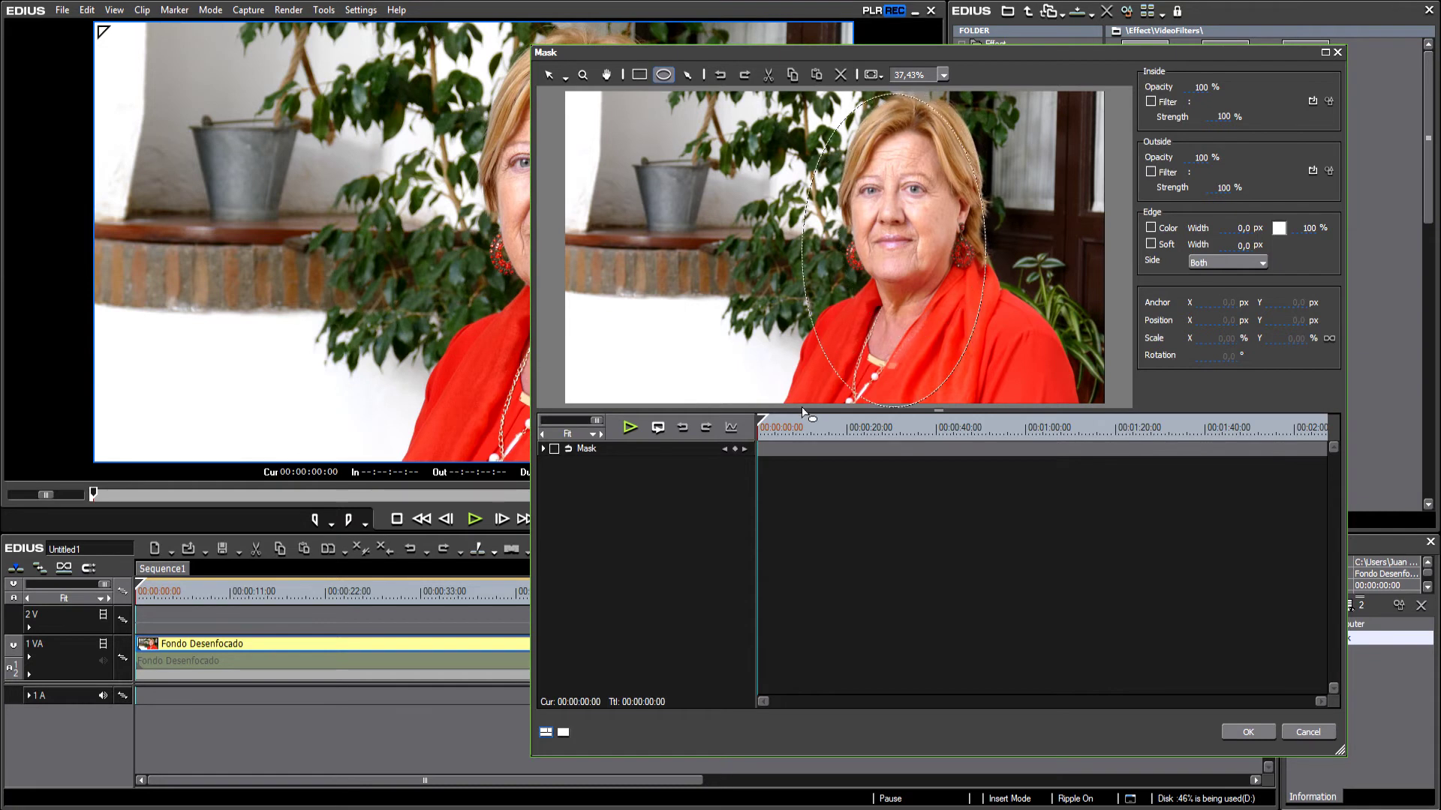
drag(899, 98, 895, 89)
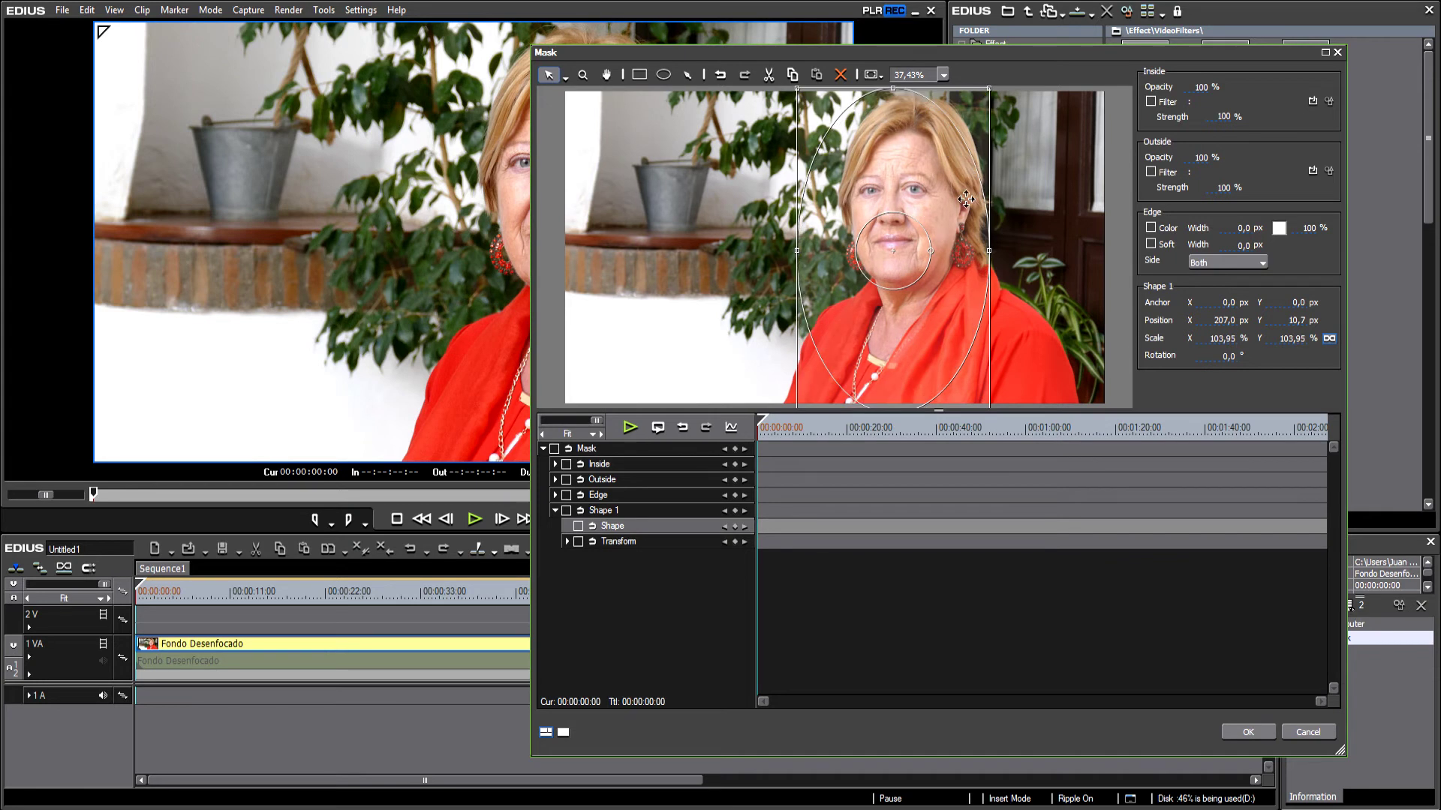
drag(933, 217, 943, 216)
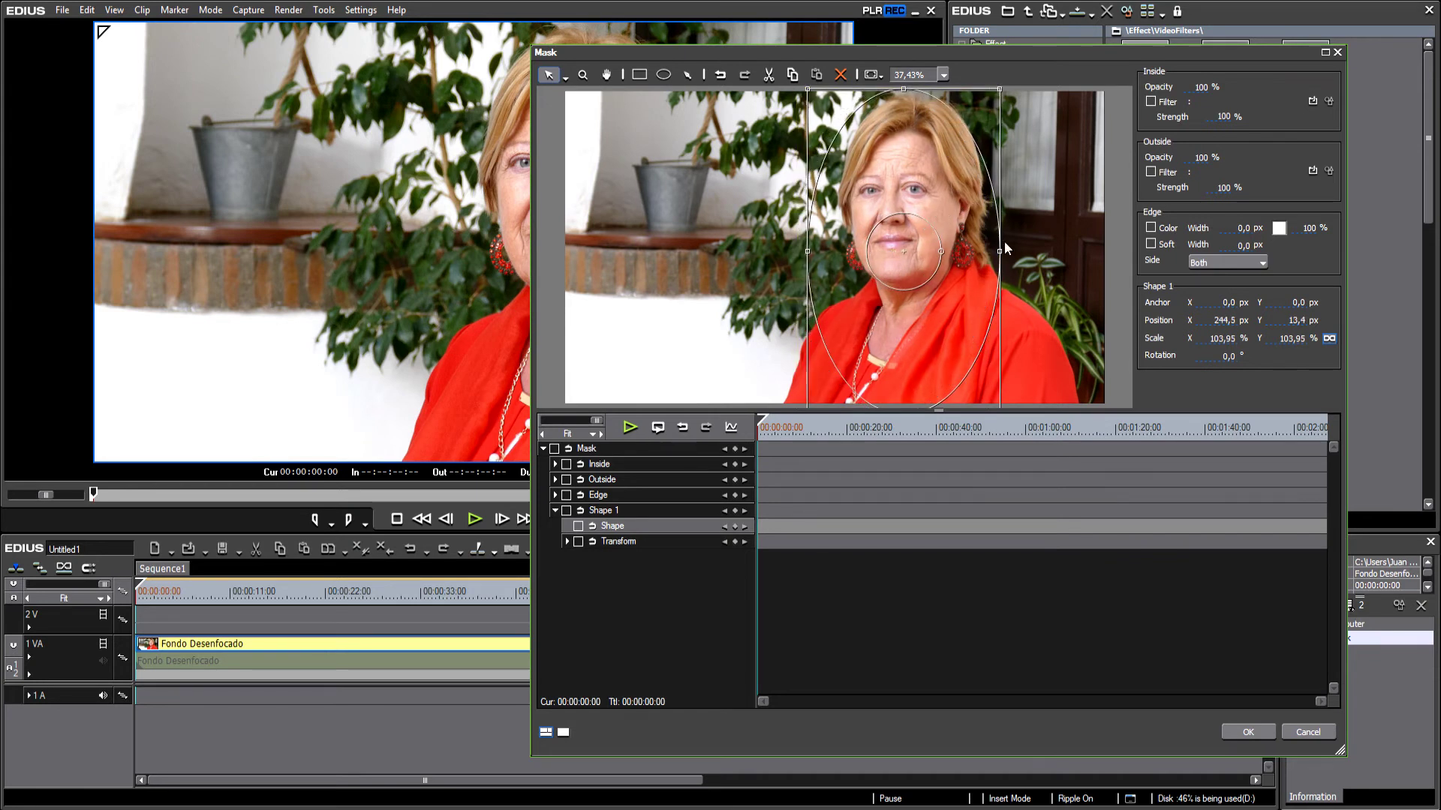
mouse_move(1002, 254)
mouse_down()
mouse_move(1029, 255)
mouse_move(1013, 254)
mouse_up()
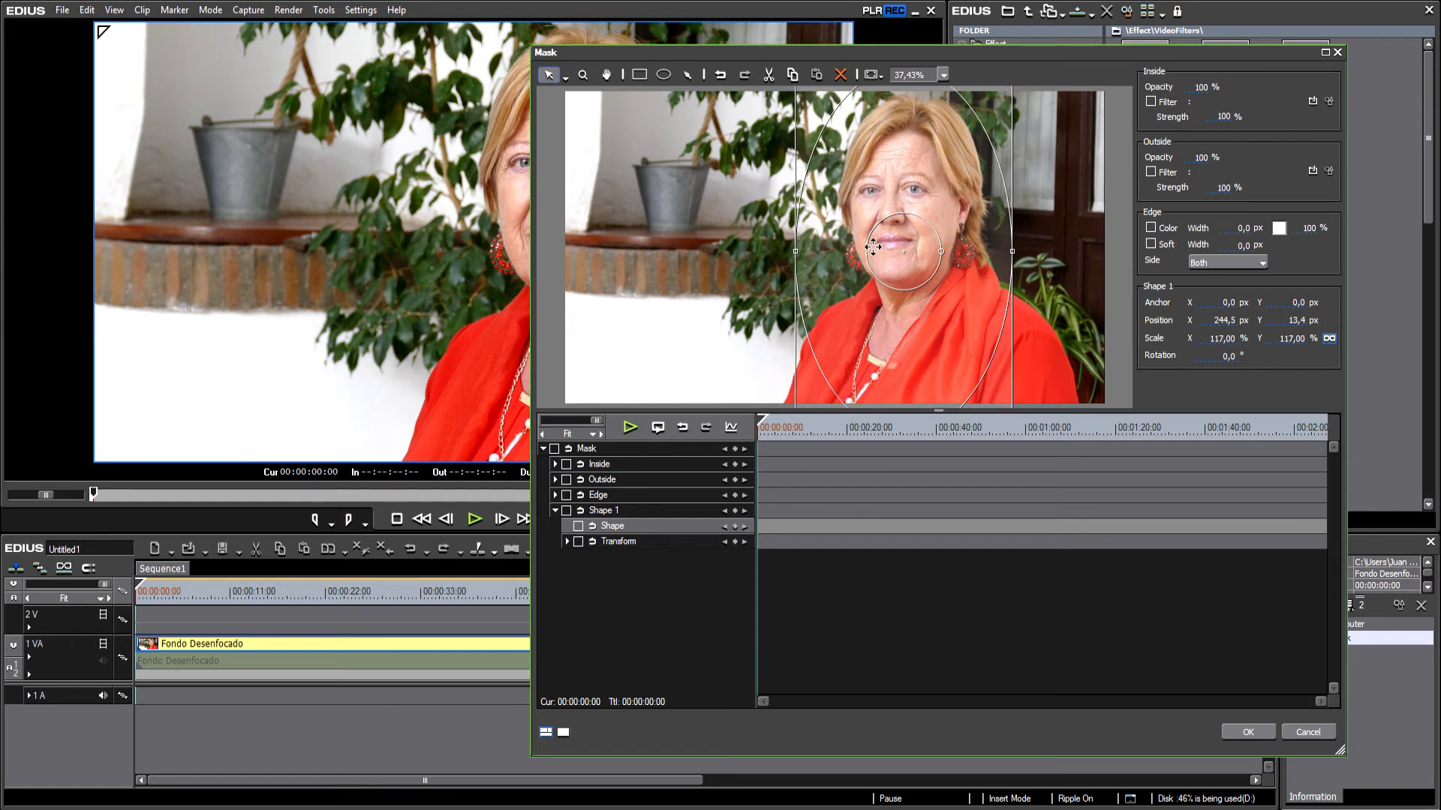
drag(840, 253, 845, 254)
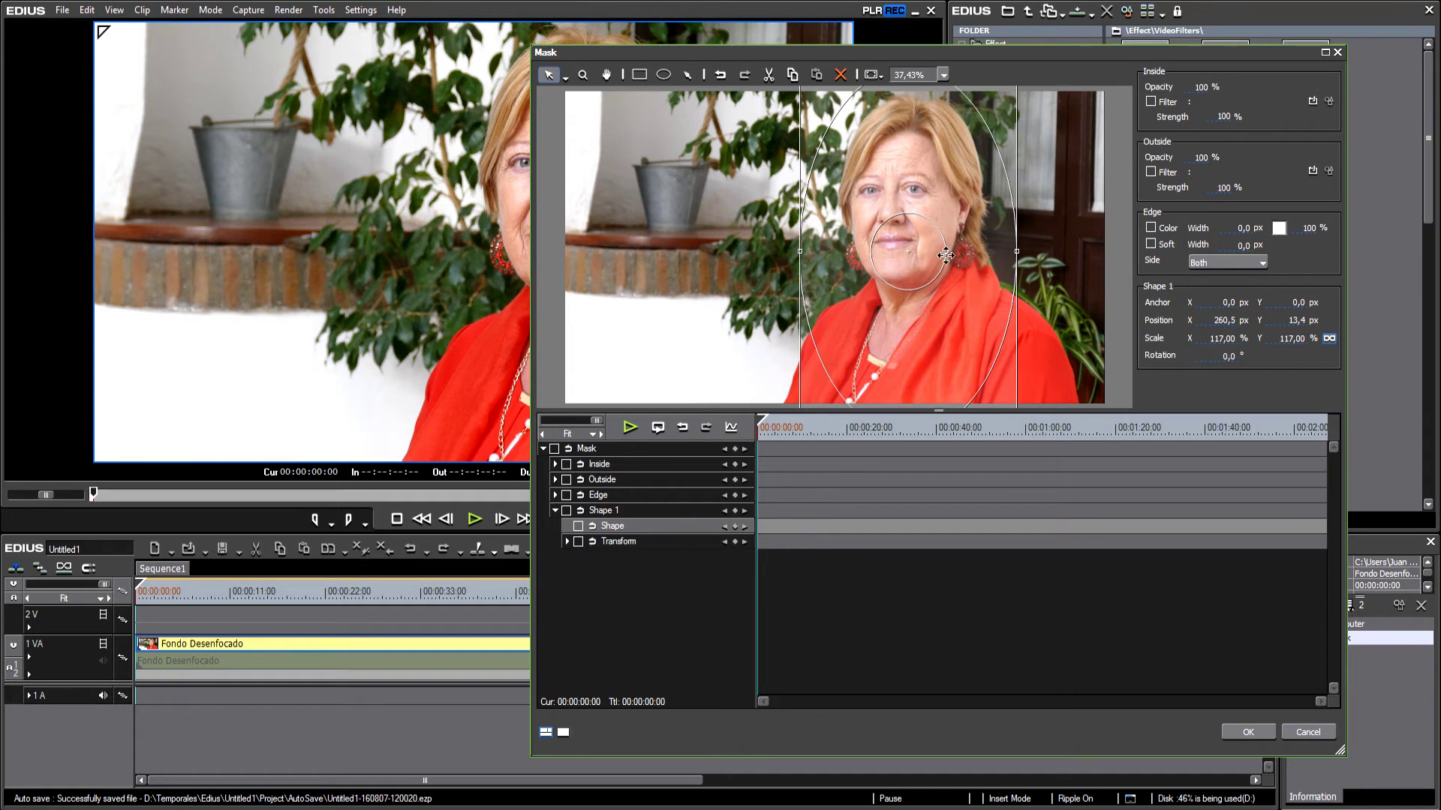
drag(944, 253, 943, 253)
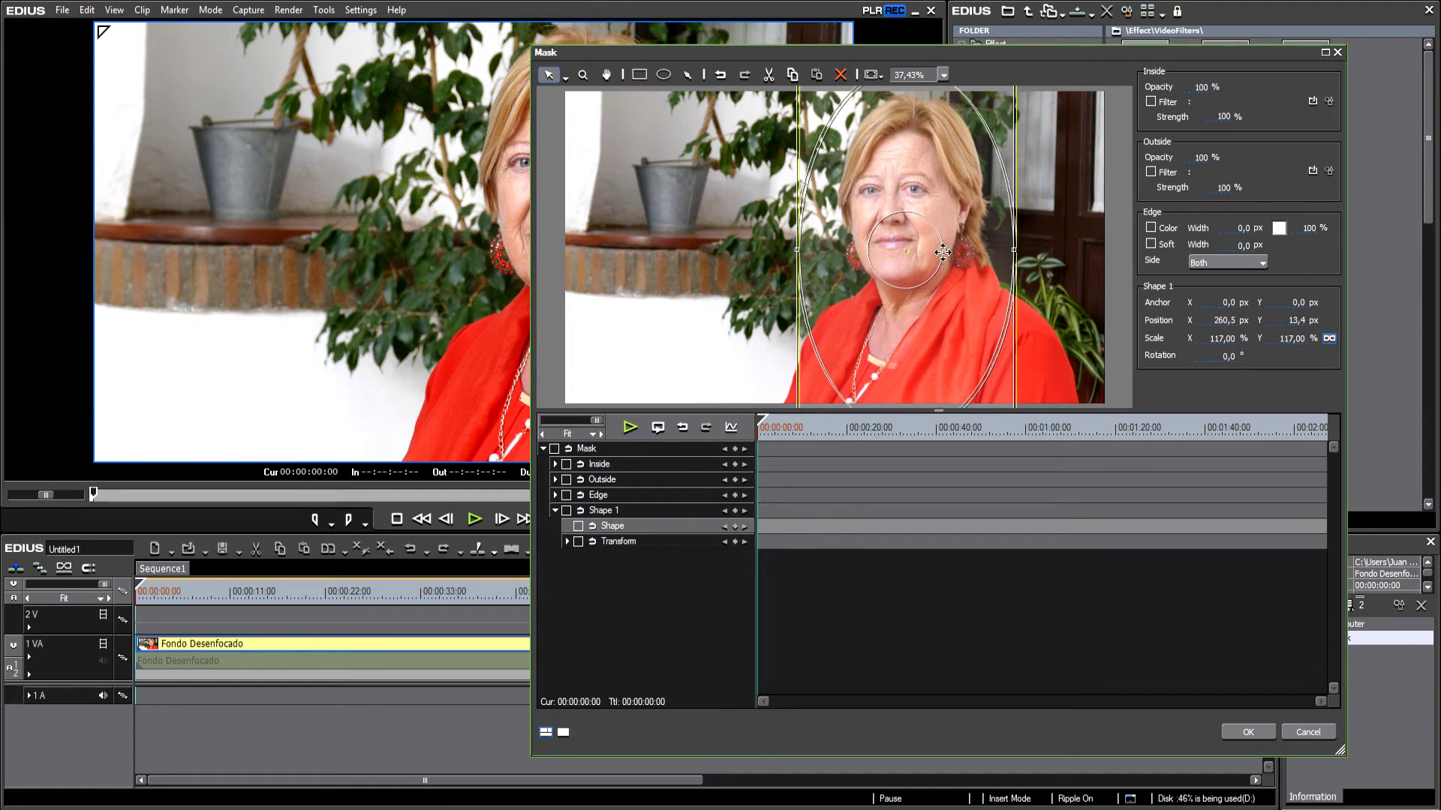
click(1070, 241)
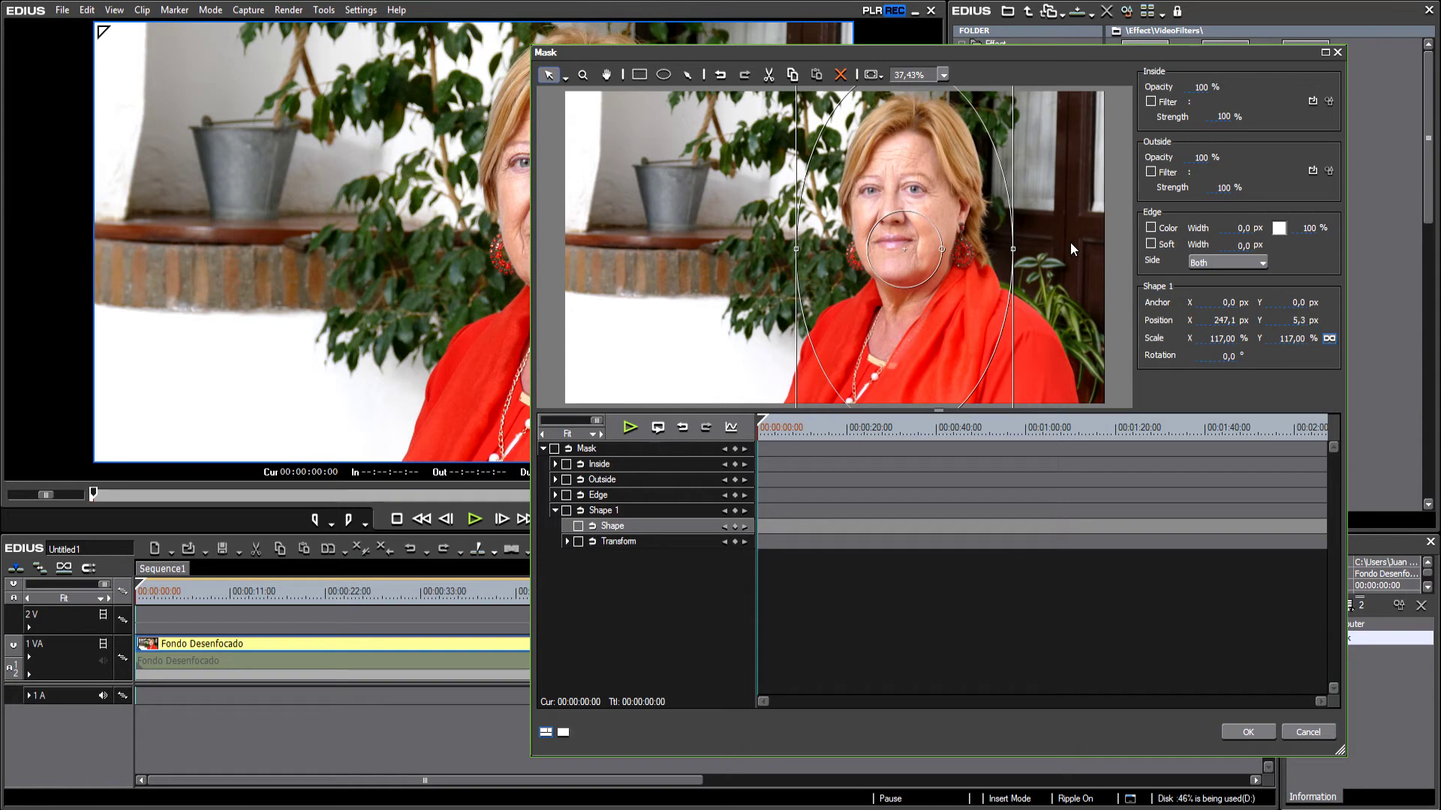
Step: Rotate the ellipse about 11.7°, scale it to about 111.46% and position it at about X 217.7, Y 21.4 px
click(934, 243)
mouse_move(943, 252)
mouse_down()
mouse_move(986, 255)
mouse_move(962, 262)
mouse_up()
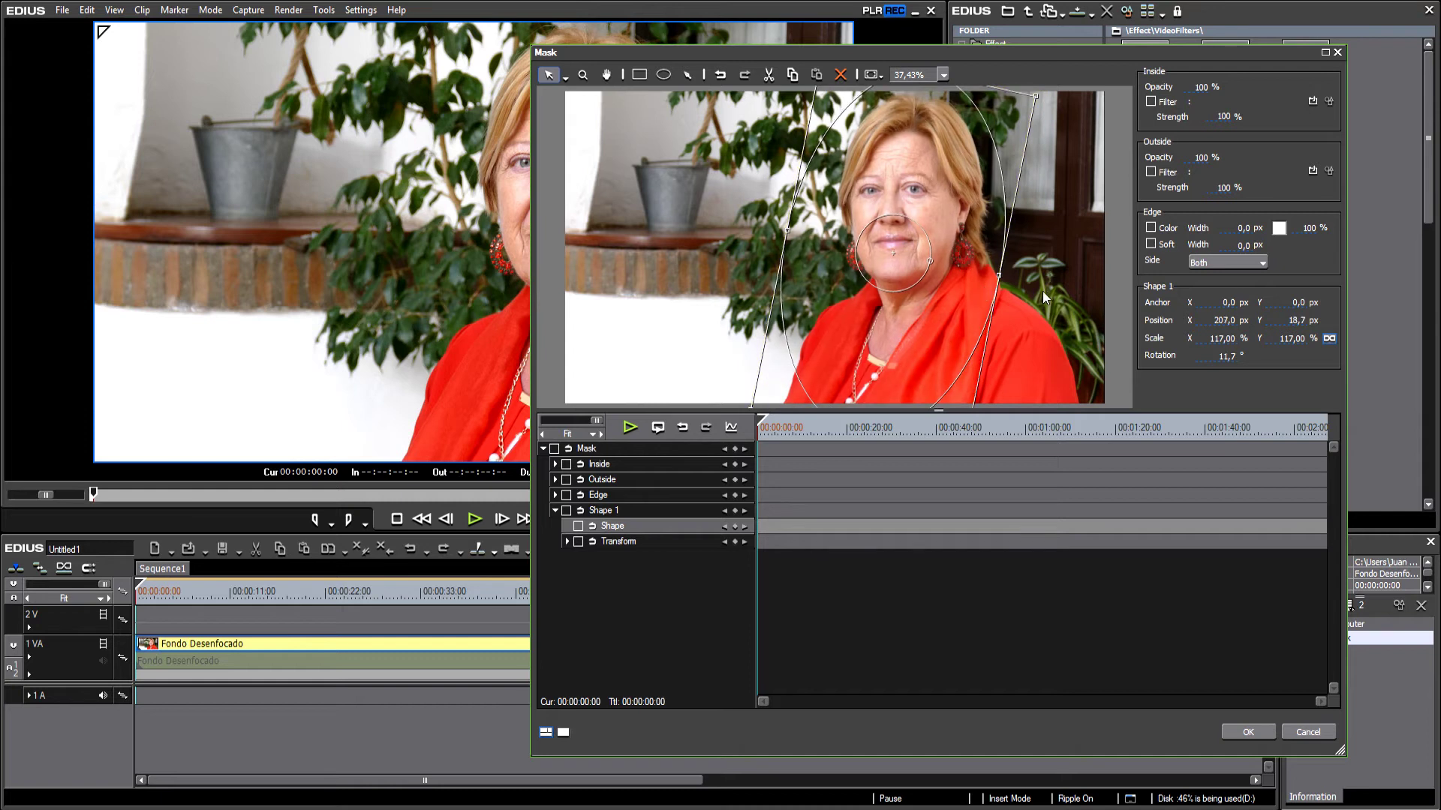
drag(788, 234, 792, 232)
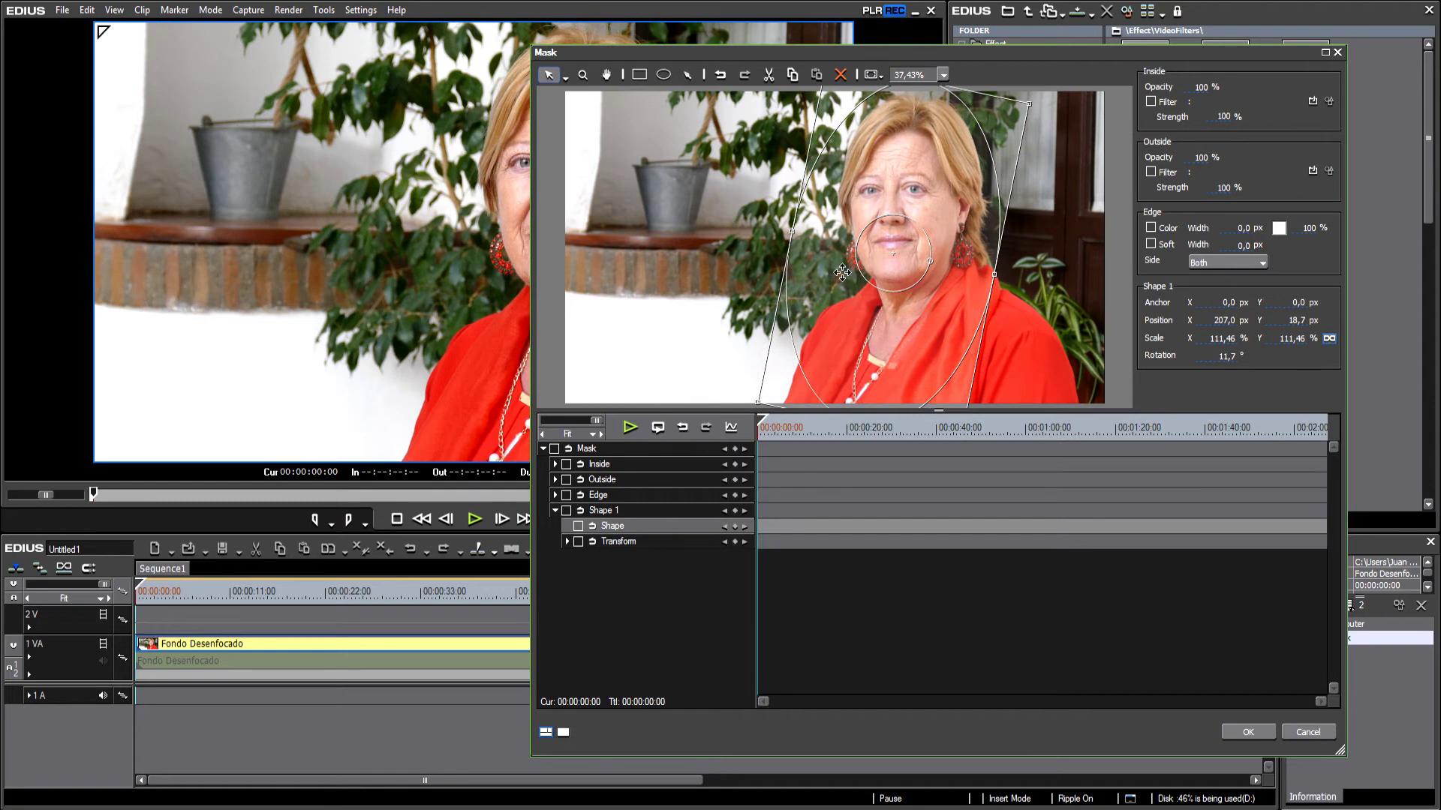
drag(842, 273, 848, 275)
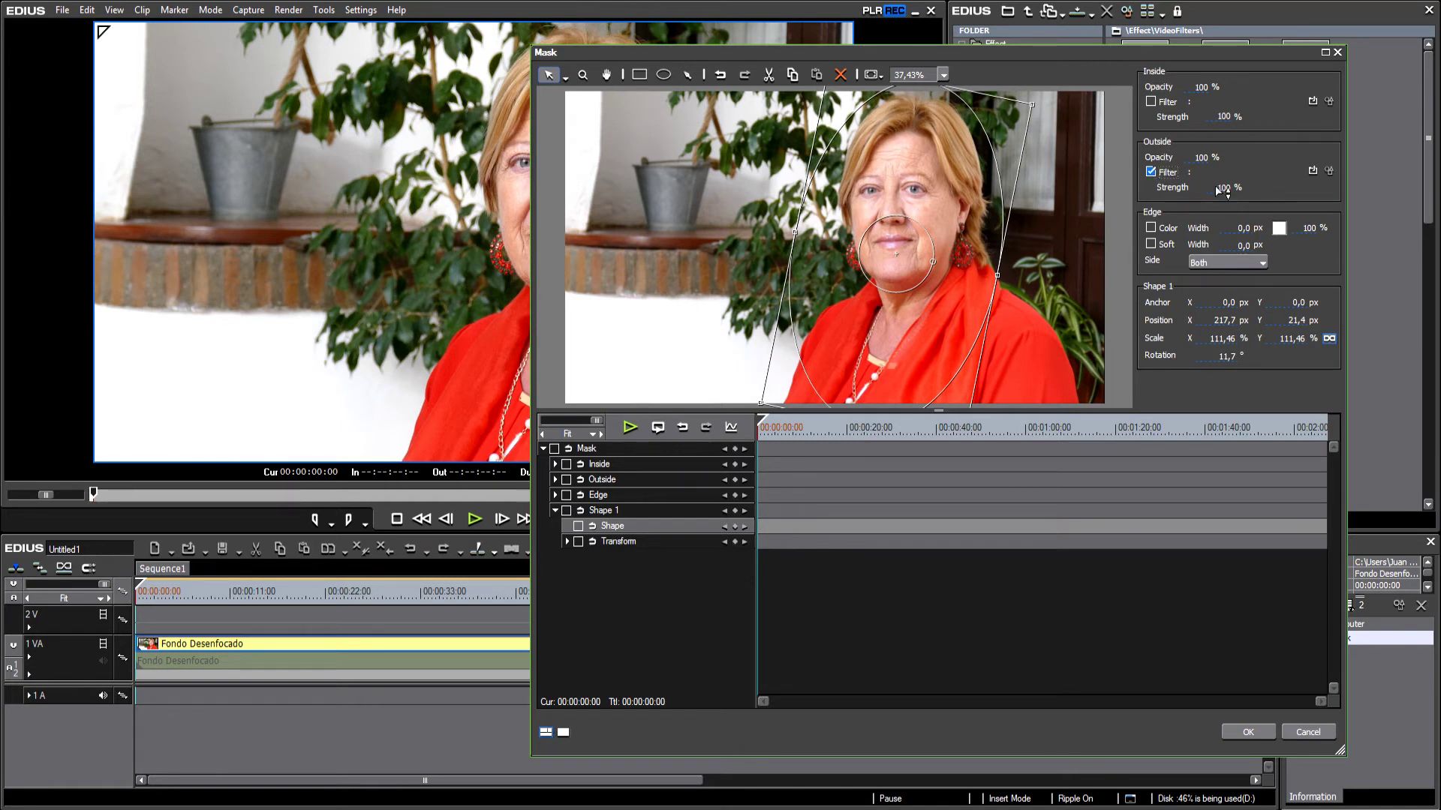
Step: Enable the filter for the area outside the mask and assign Gaussian Blur to it
click(1313, 171)
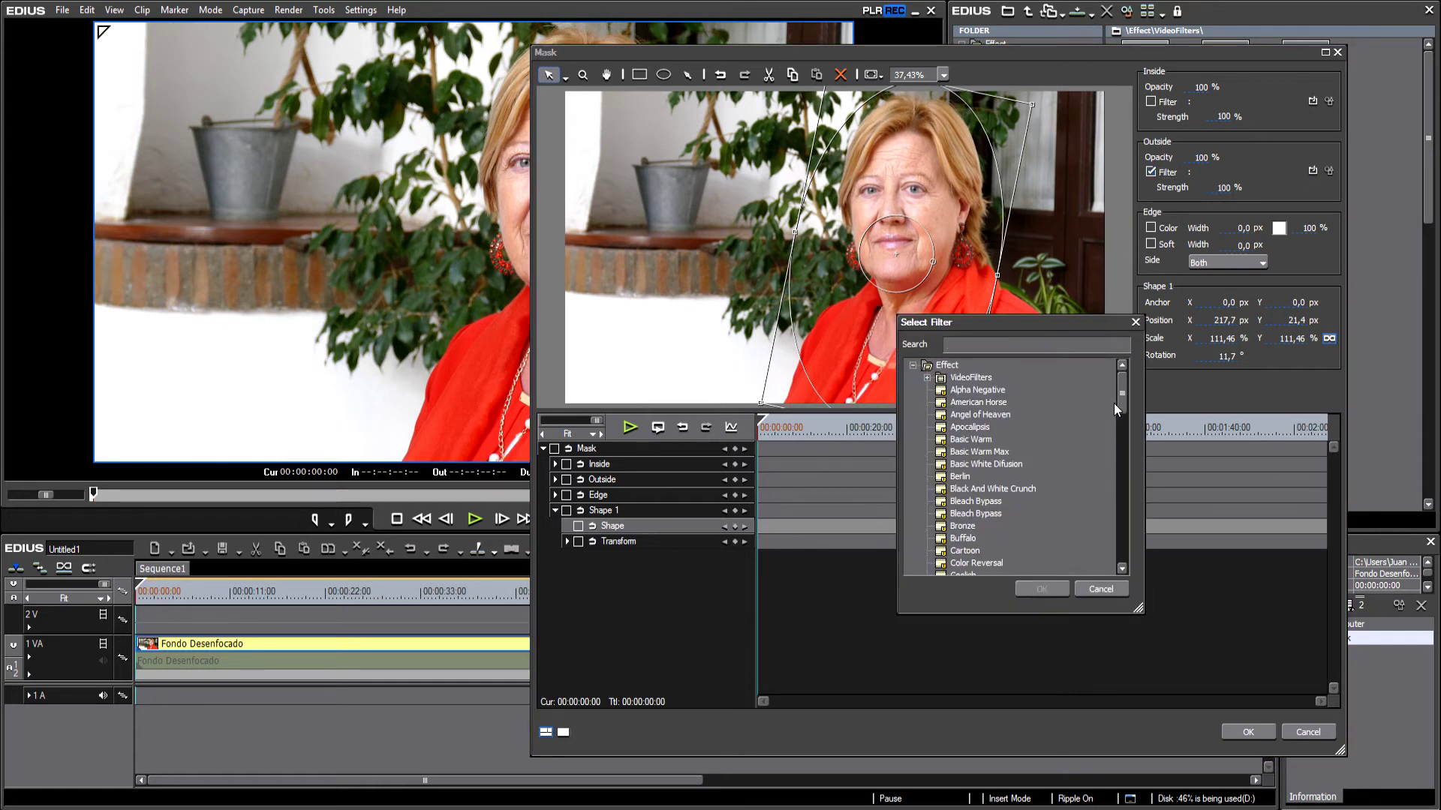
click(928, 377)
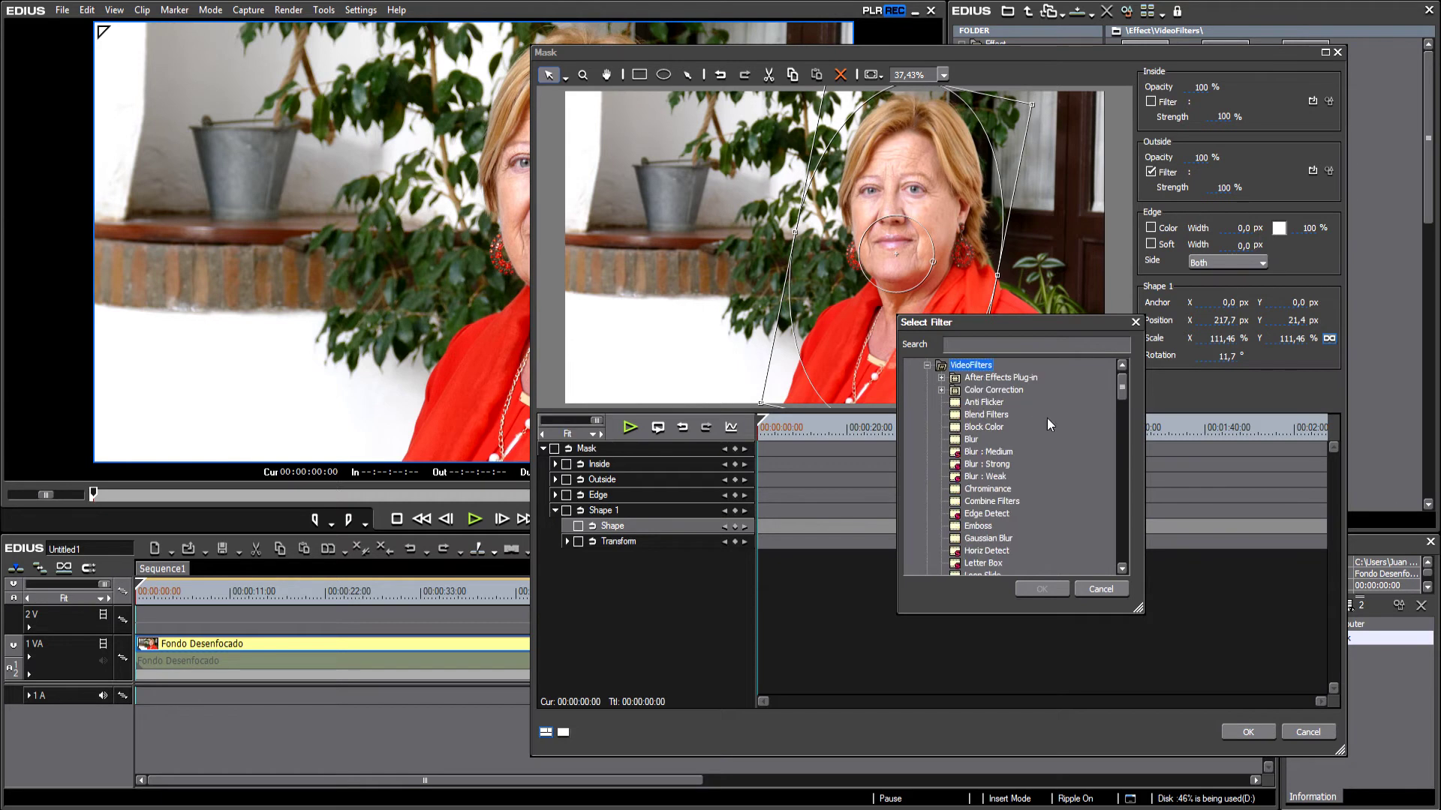
click(990, 539)
click(1046, 588)
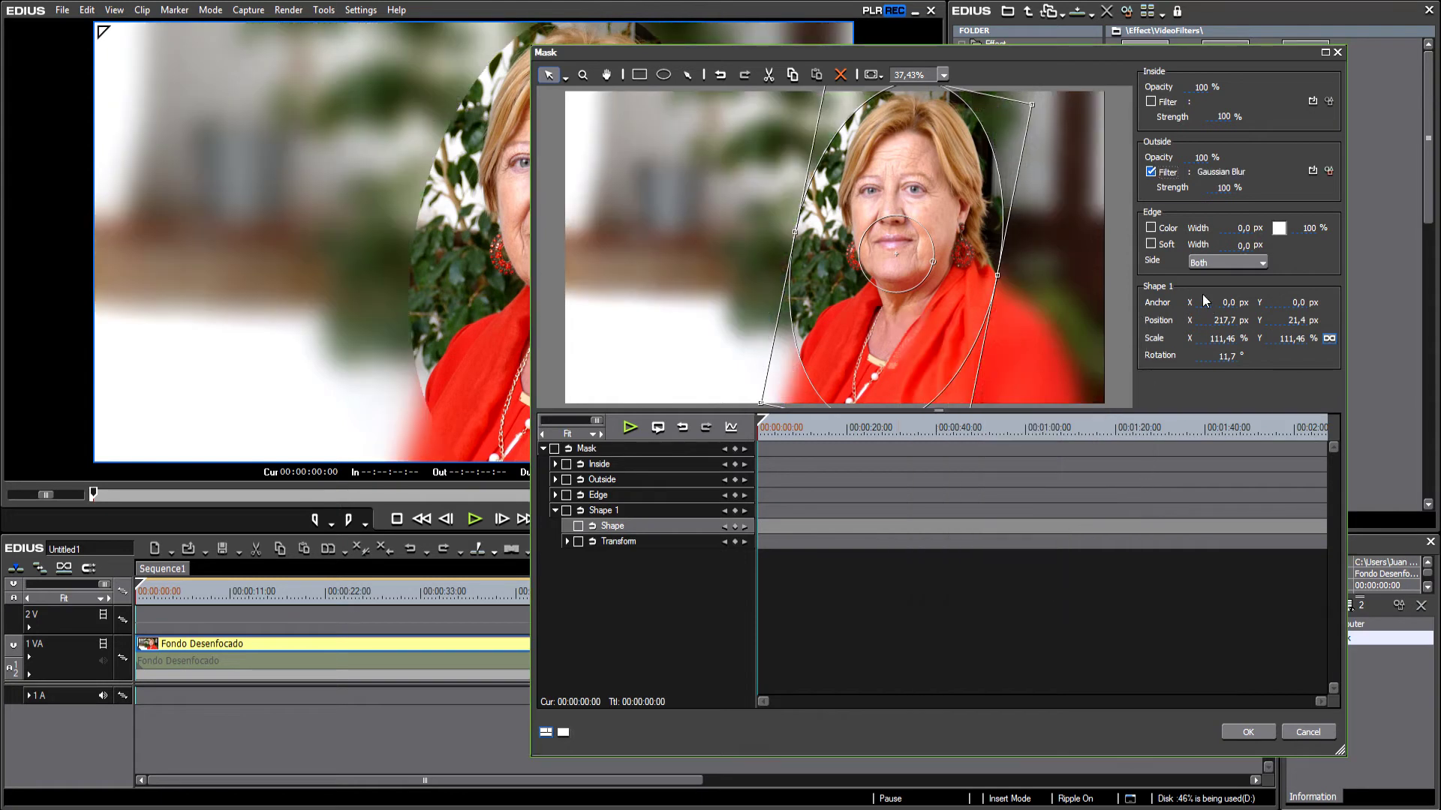
Step: Set the outside Gaussian Blur to 2% horizontally and vertically
click(1329, 171)
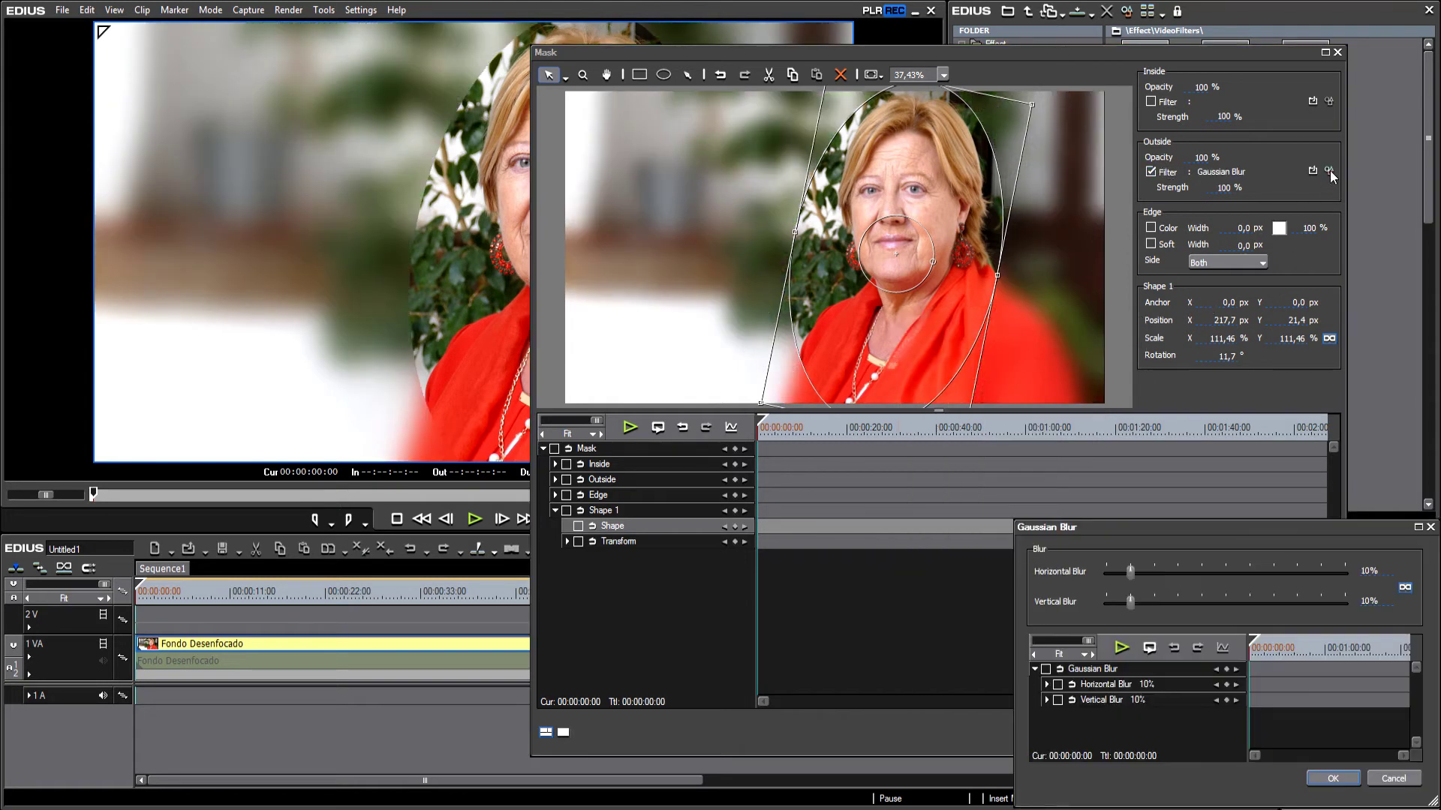
drag(1131, 570, 1113, 574)
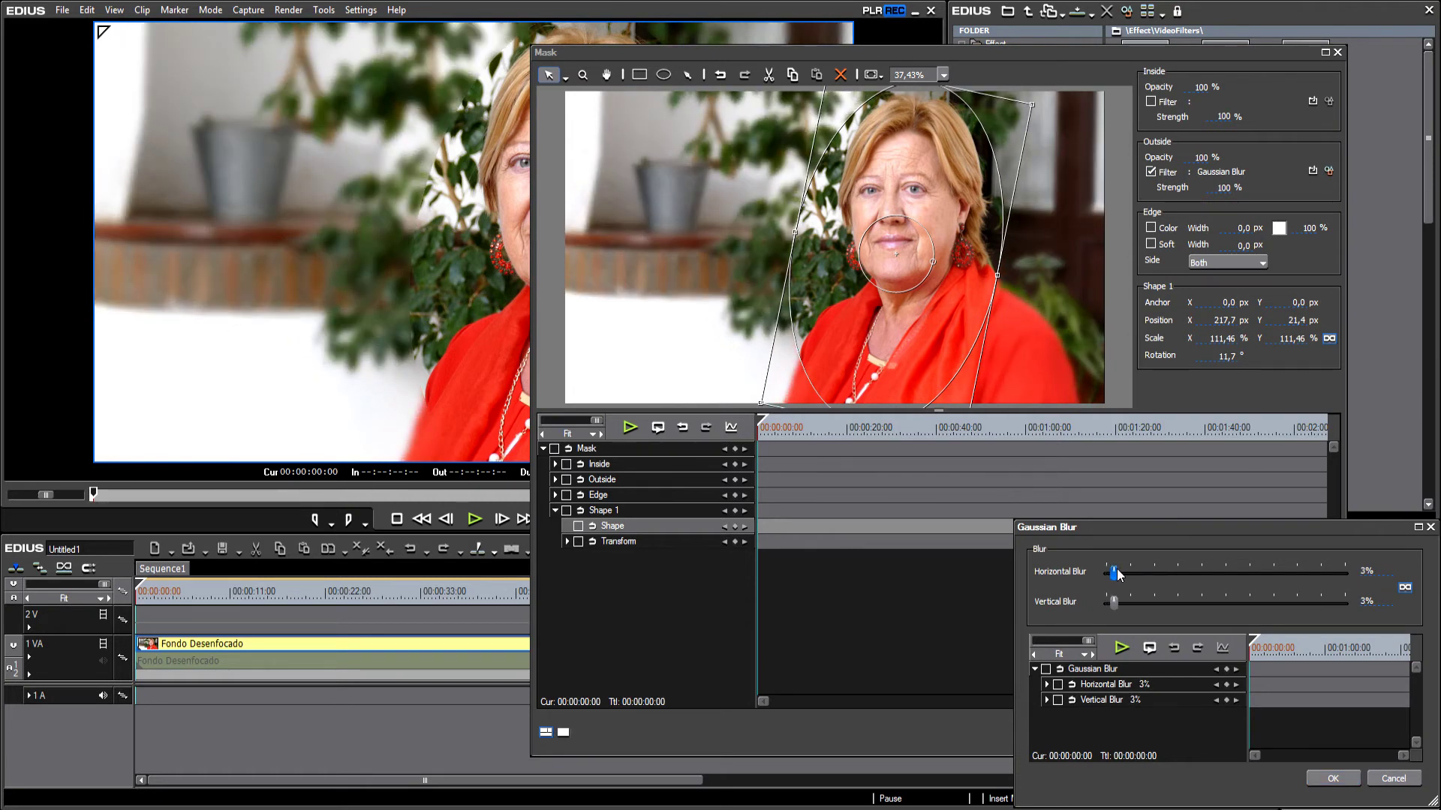
drag(1116, 575, 1111, 575)
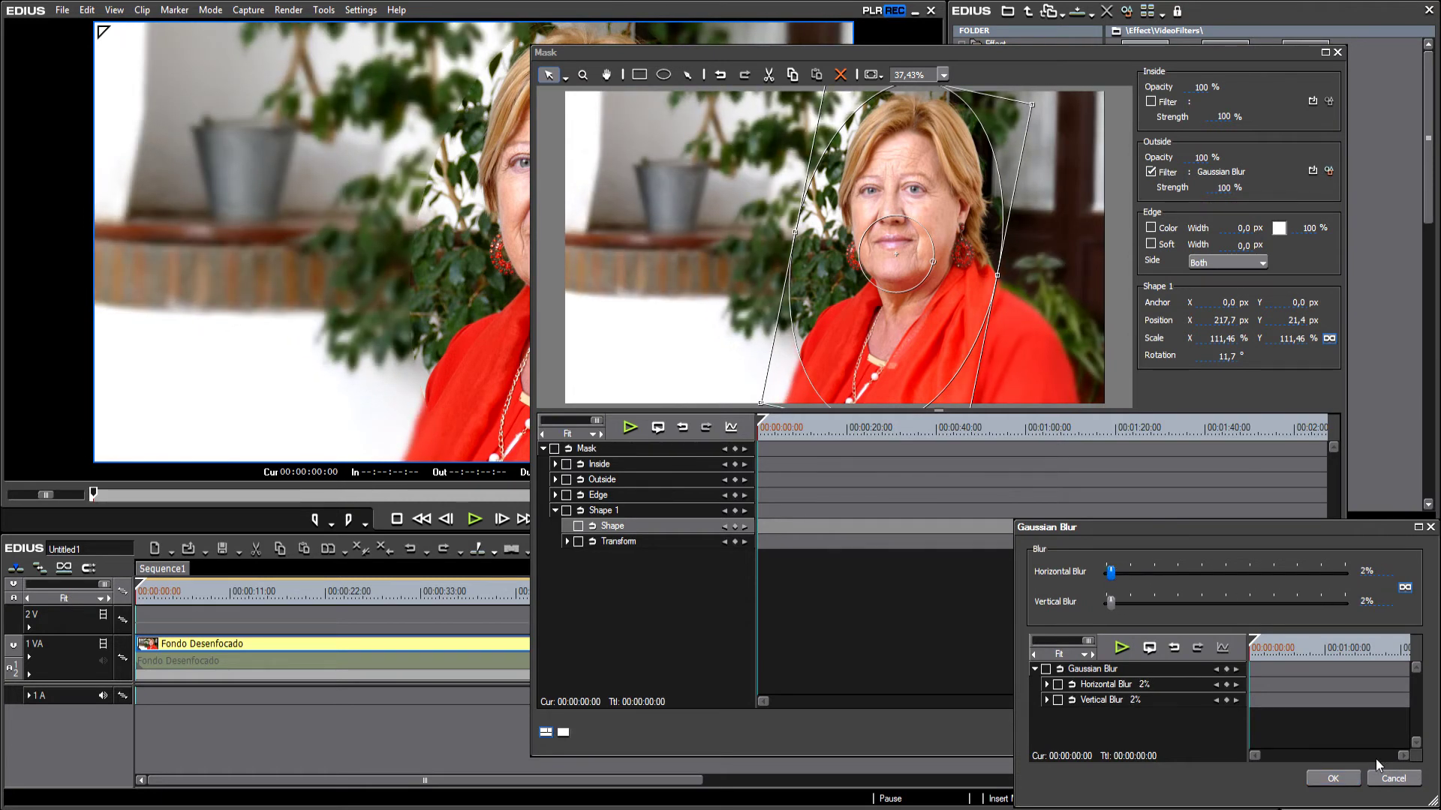
click(1334, 779)
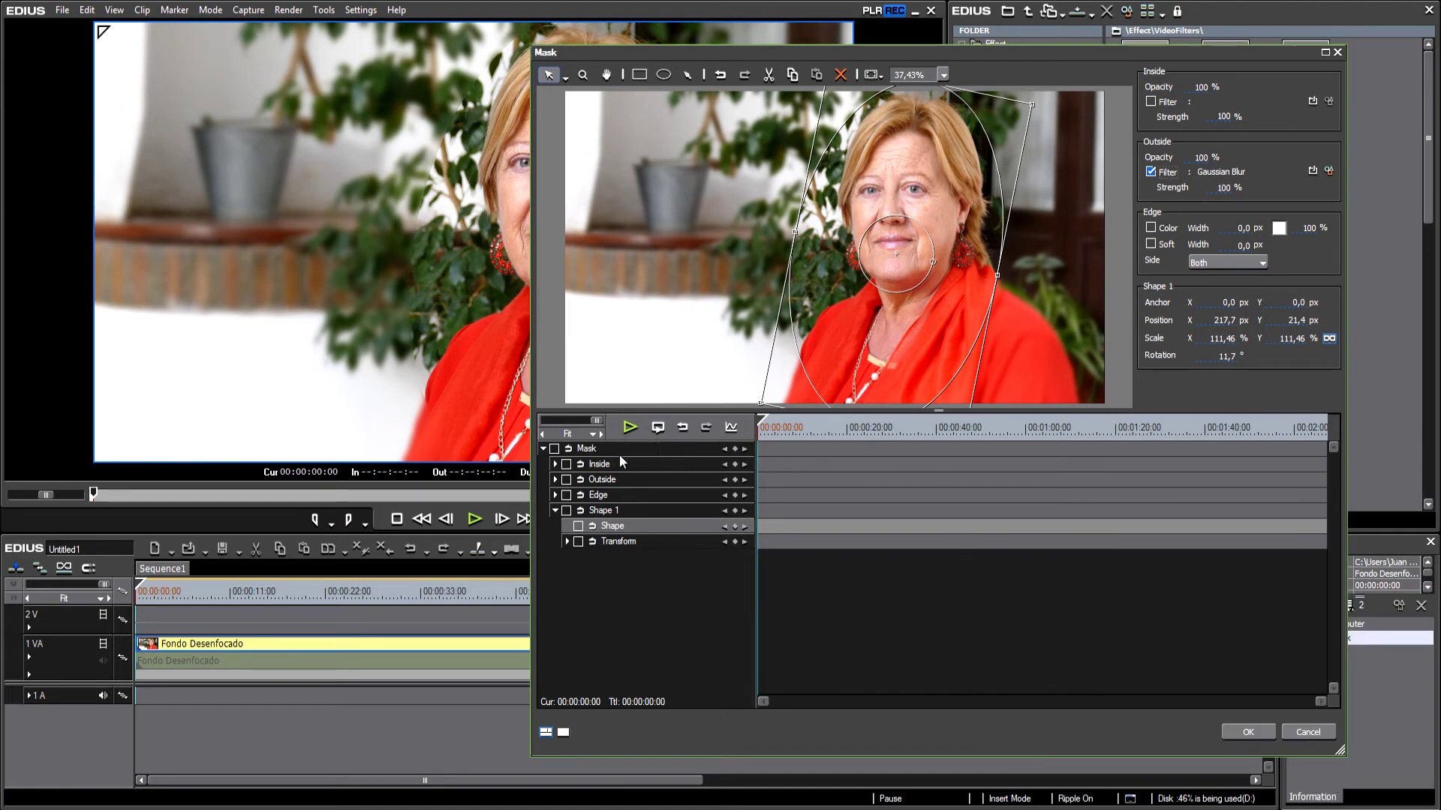
Step: Enable Mask keyframing and reposition the ellipse over the woman at 00:00:02:13, at about X 351.3, Y 18.7 px
click(545, 449)
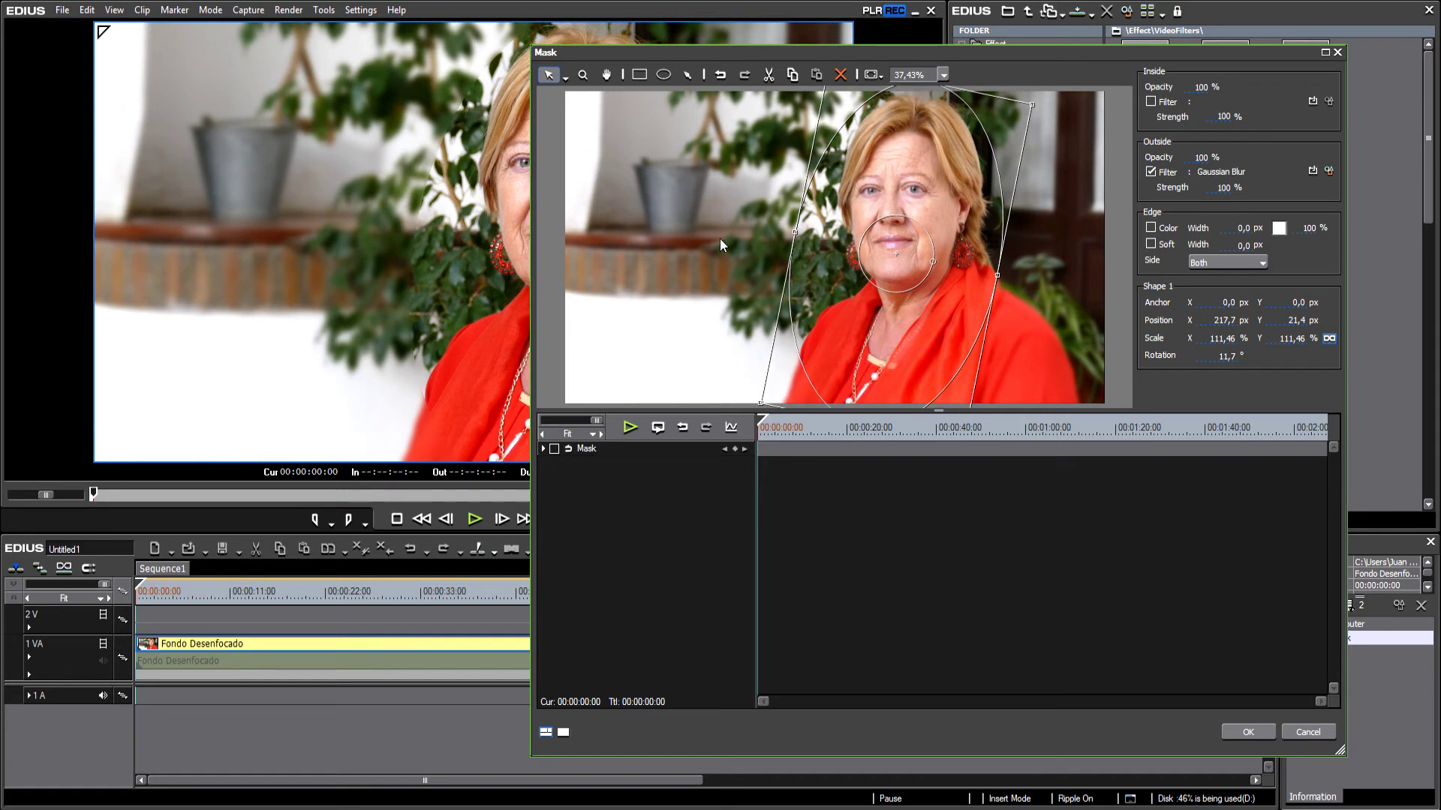
click(691, 227)
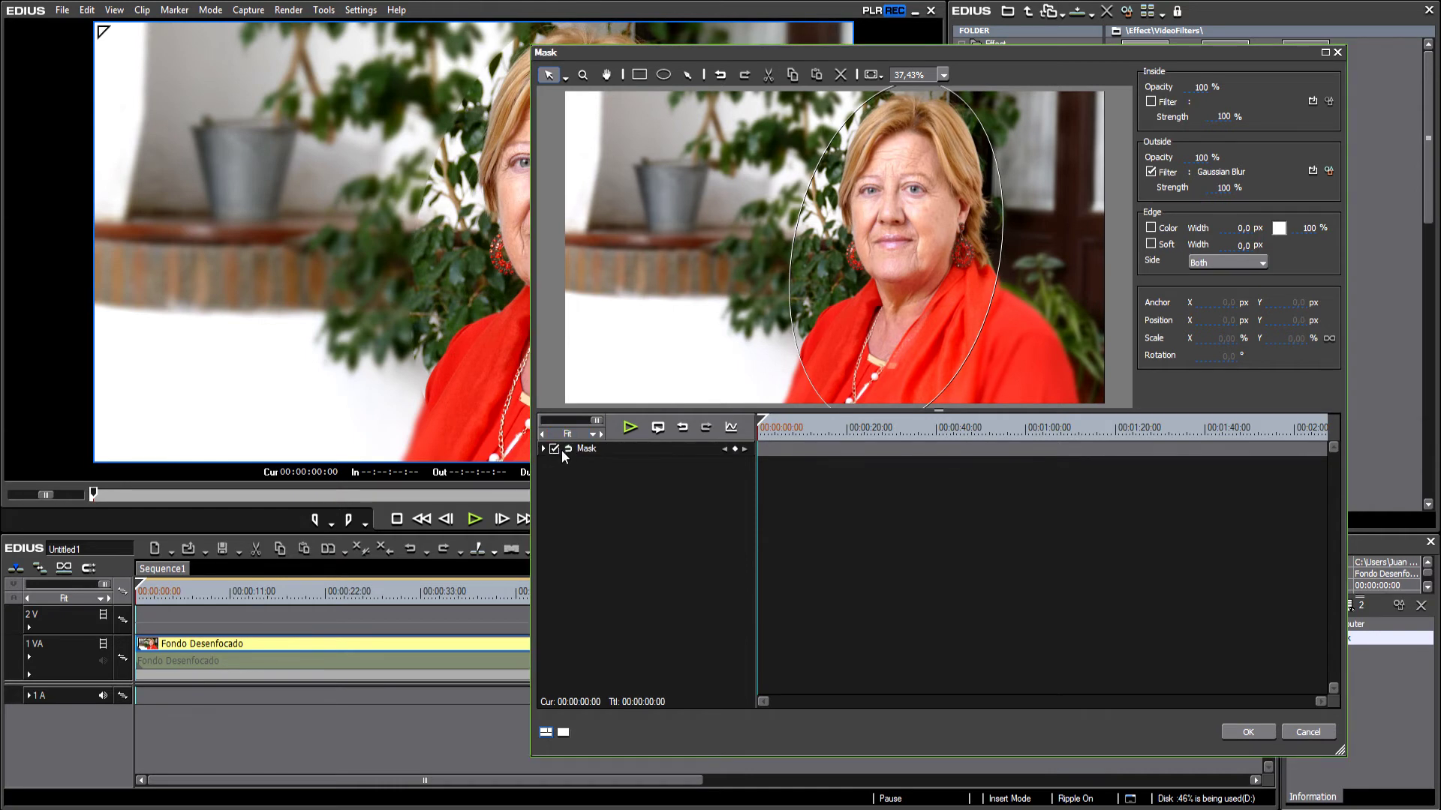
click(762, 420)
drag(763, 425, 764, 424)
drag(903, 307, 878, 285)
drag(767, 424, 768, 417)
drag(831, 350, 888, 356)
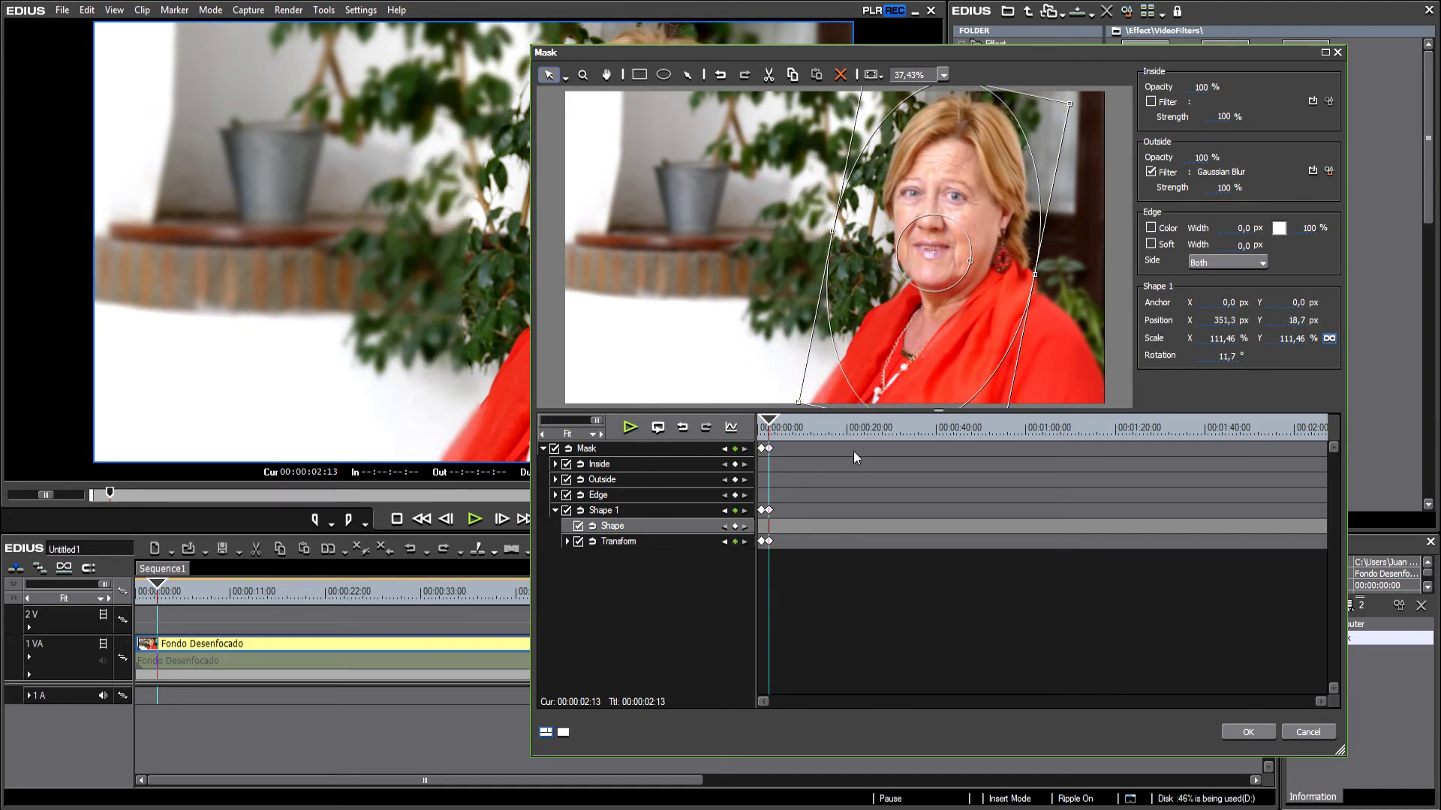
Step: Add a mask position keyframe about one second after 00:00:02:13, moving the ellipse to about X 399.4, Y 21.4 px
click(772, 421)
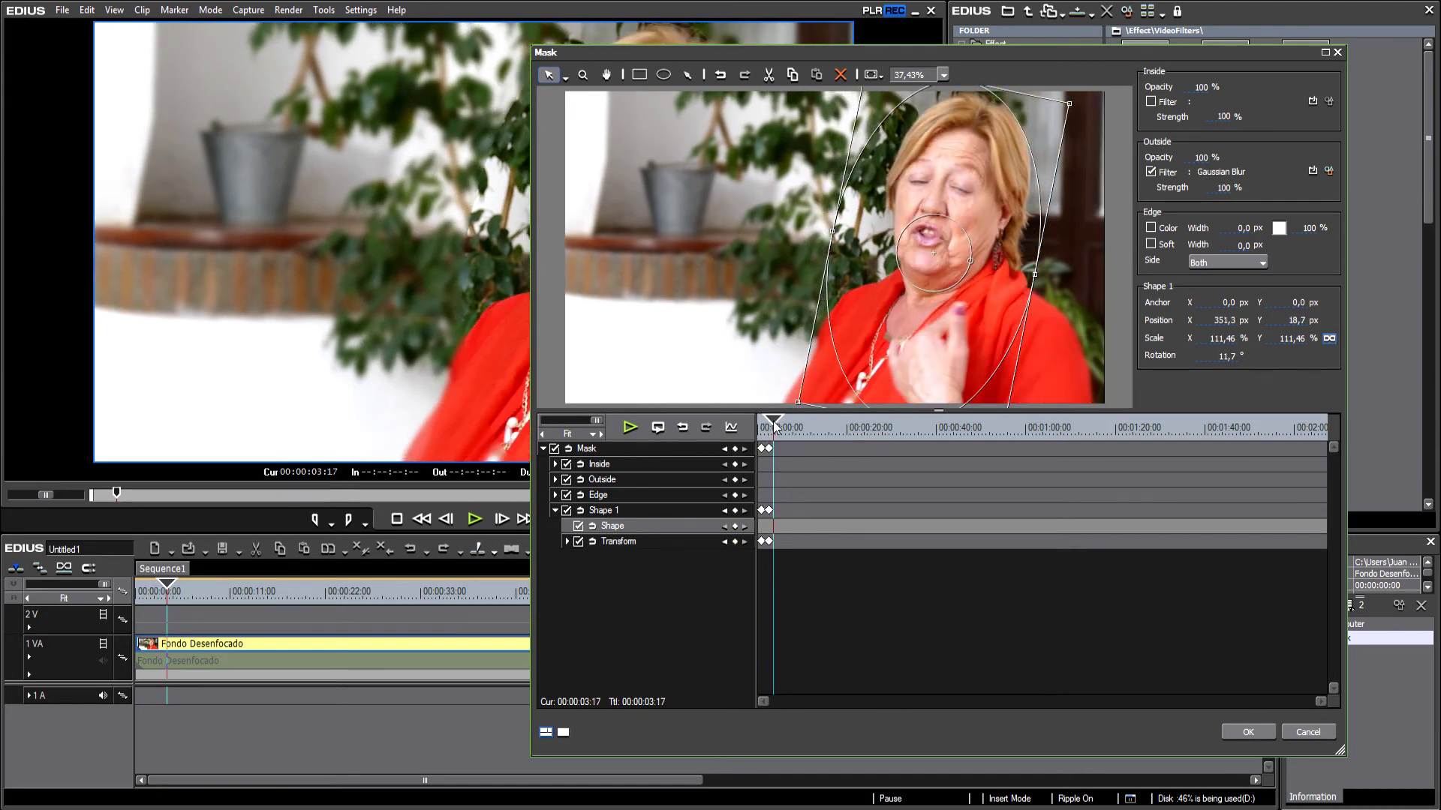
click(773, 422)
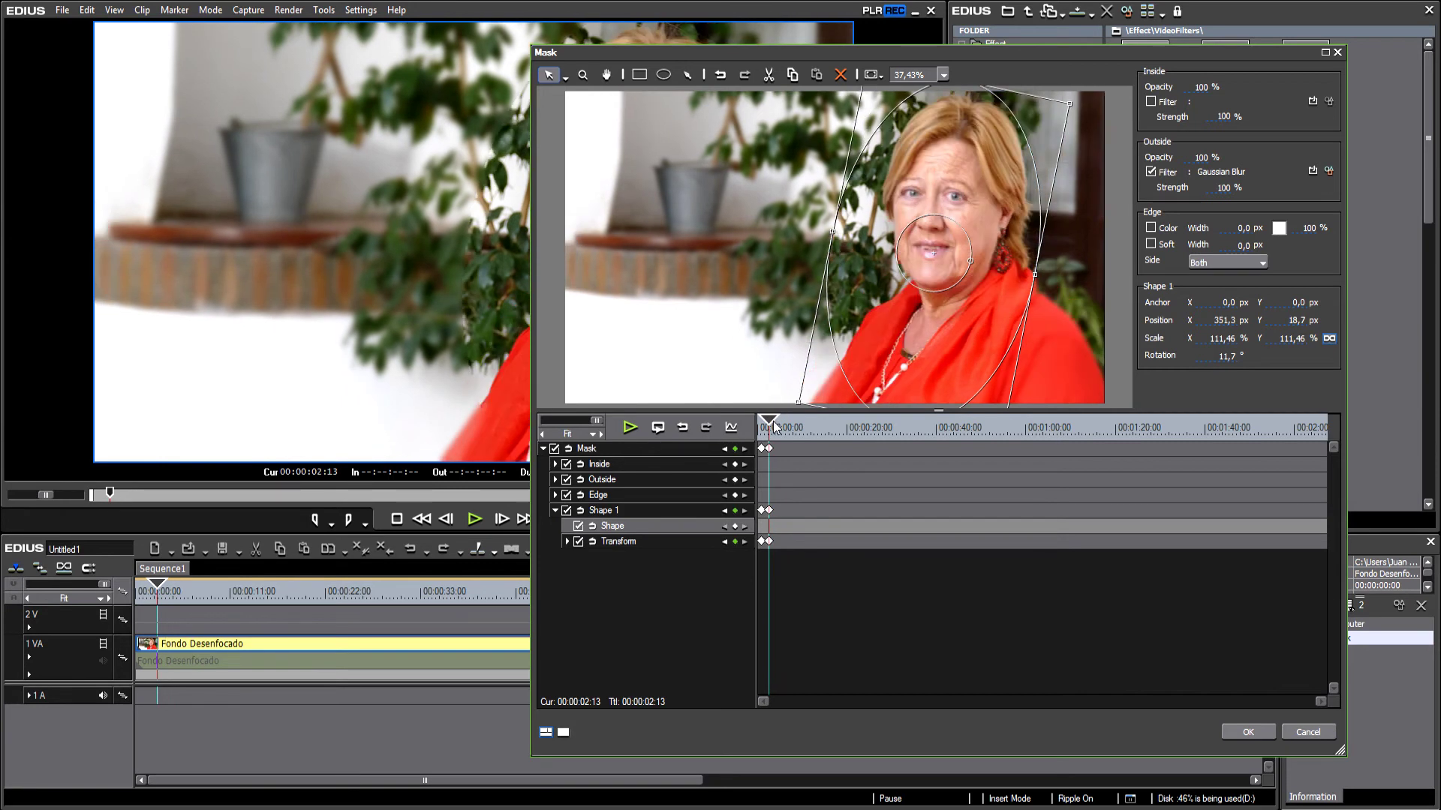
click(775, 425)
drag(854, 388, 868, 389)
click(777, 425)
drag(777, 425, 773, 424)
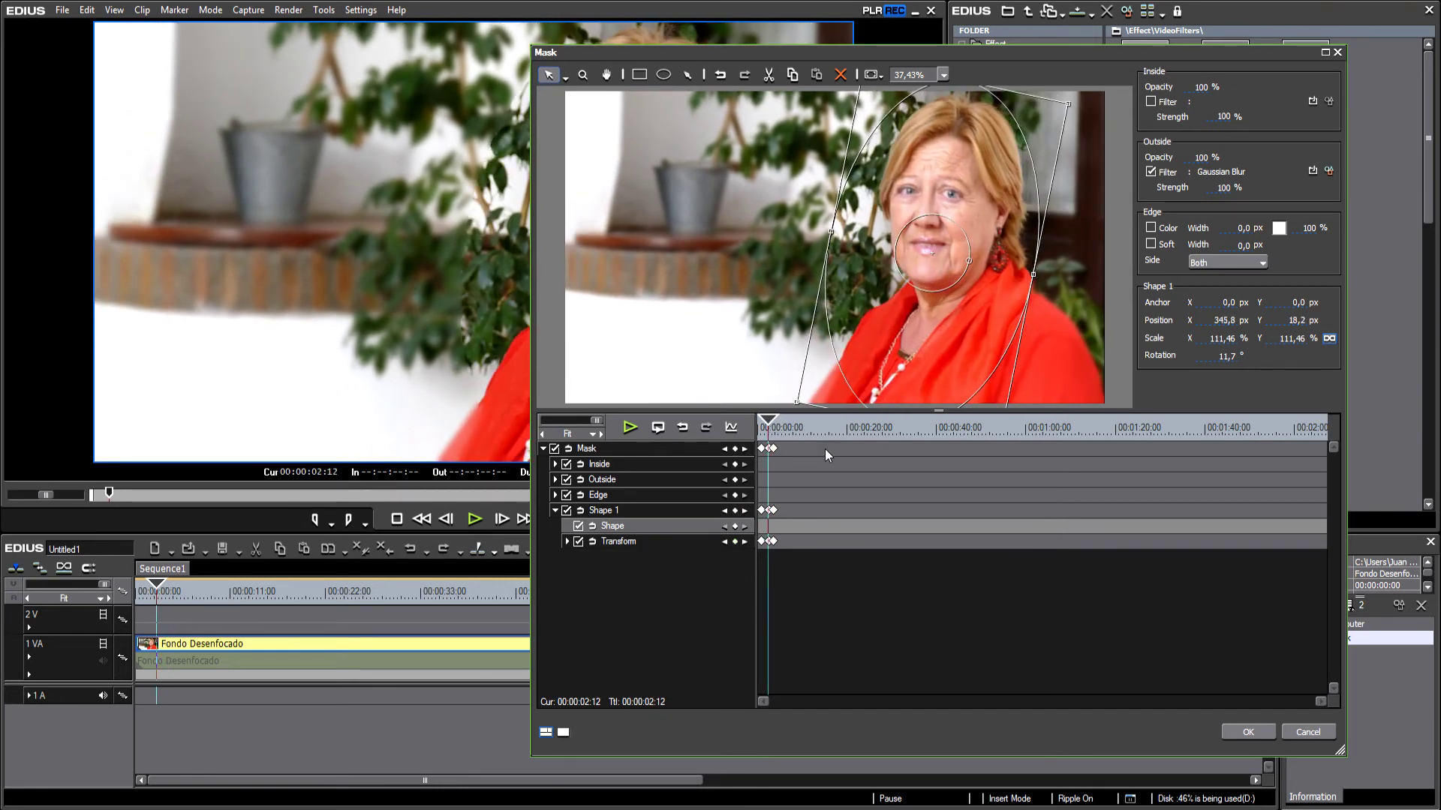
Step: Reposition the ellipse over the woman at 00:00:03:01, at about X 525.2, Y 3.9 px
drag(597, 420, 575, 417)
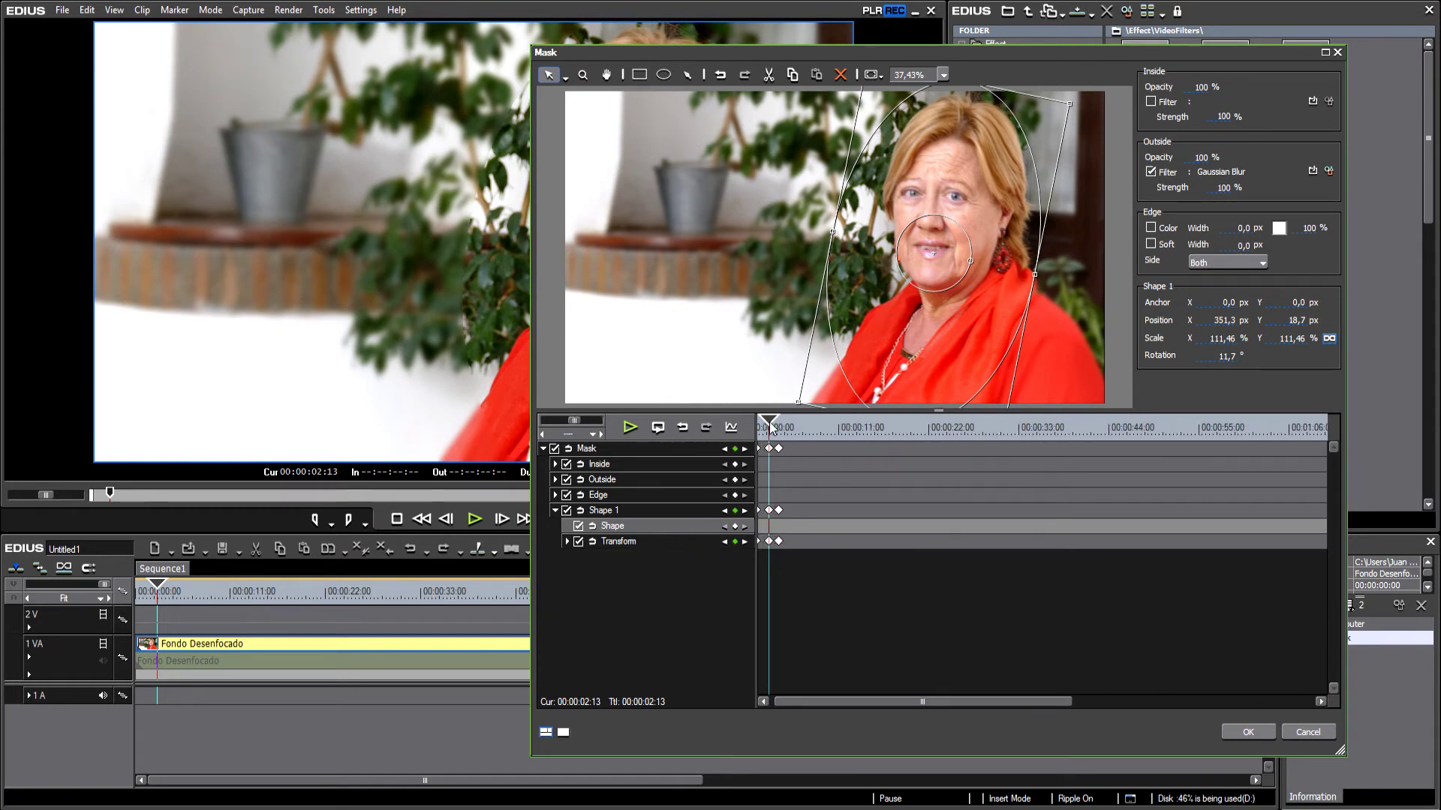
drag(772, 426, 776, 427)
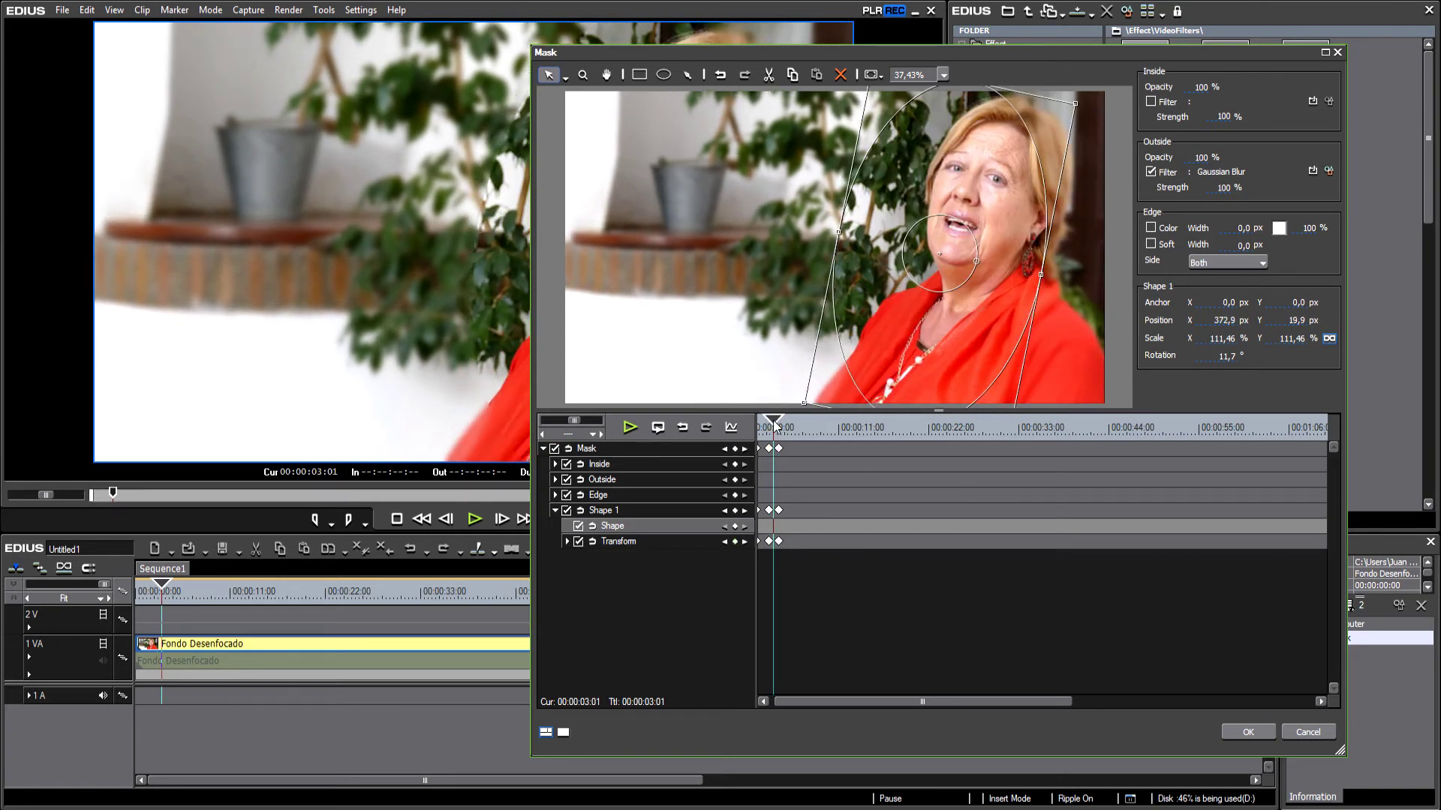
drag(946, 350, 994, 346)
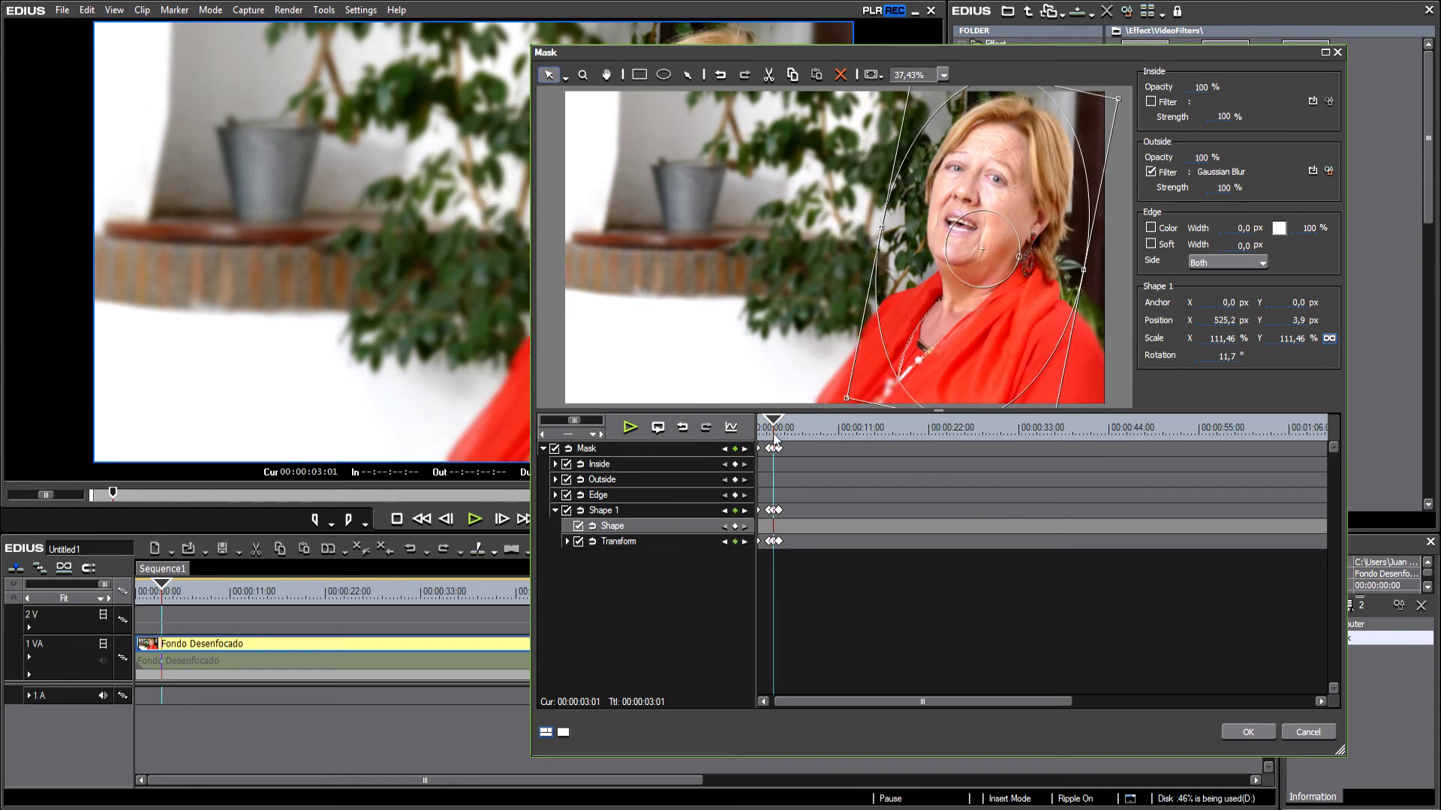
Step: Reposition the ellipse over the woman at 00:00:04:08, at about X 338.0, Y 16.0 px
drag(774, 425, 783, 424)
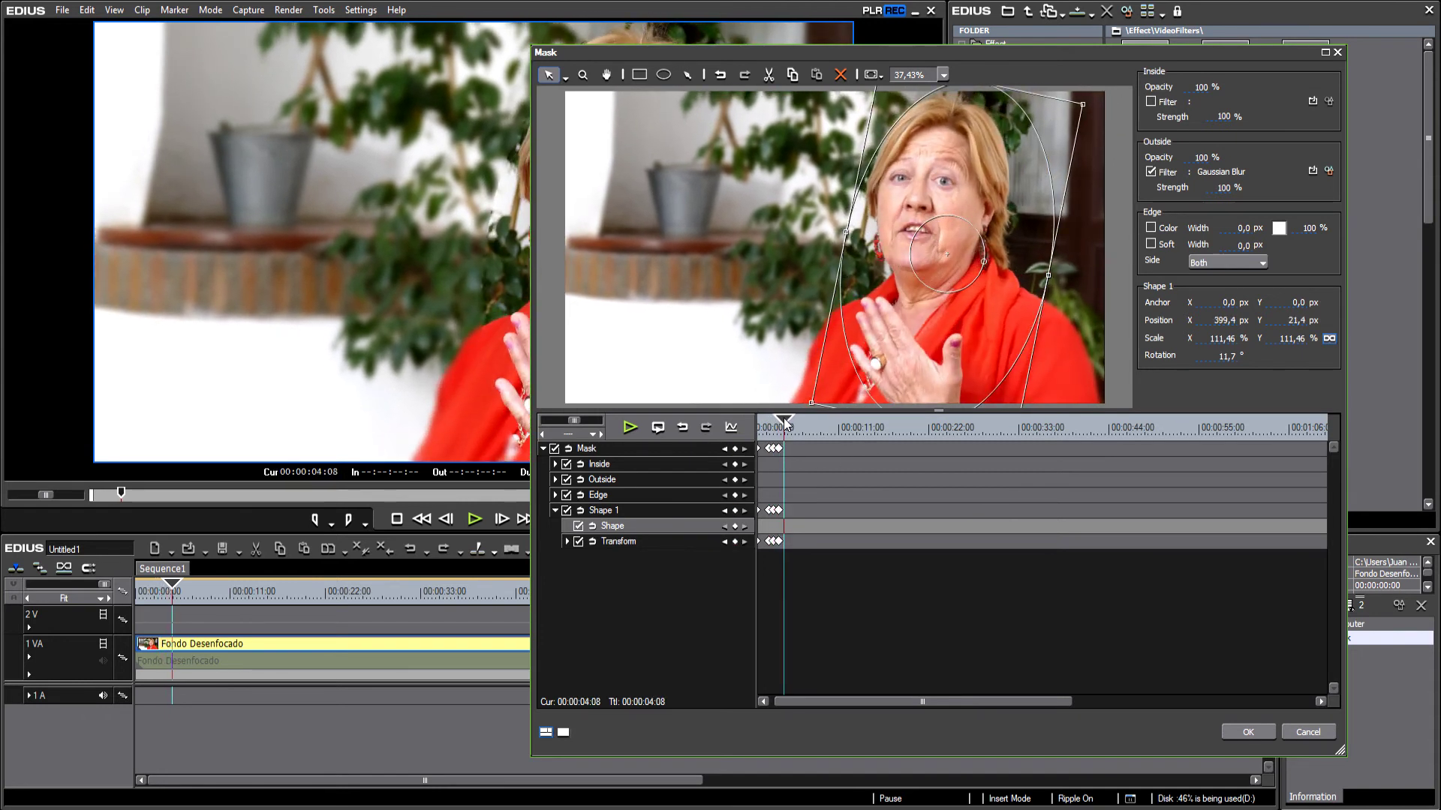
click(869, 347)
drag(867, 346, 863, 346)
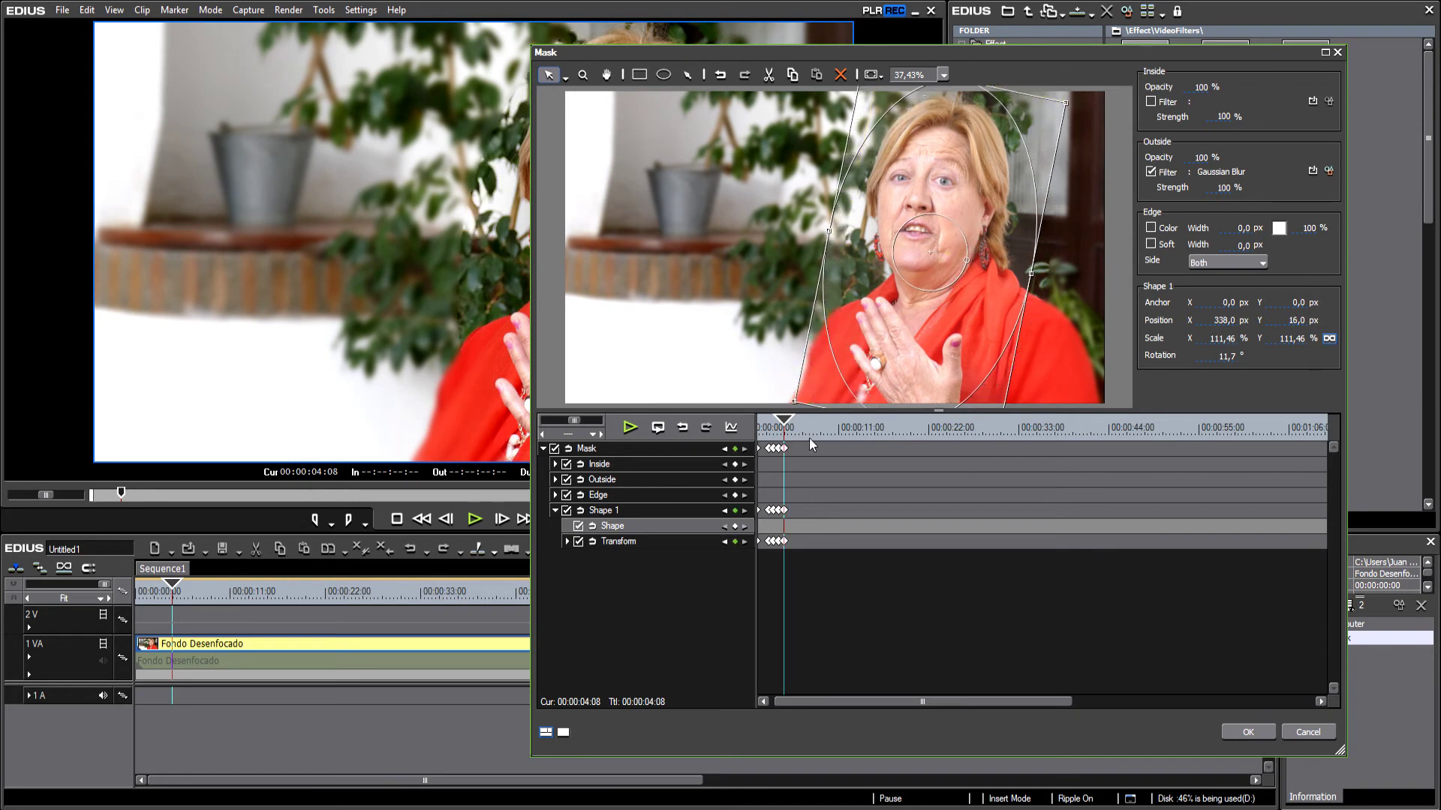
Step: Keyframe the ellipse over the woman at 00:00:06:06 (about X 313.9, Y 8.0 px) and at 00:00:08:02 (about X 351.3, Y 16.0 px)
drag(785, 424, 802, 426)
drag(856, 105, 849, 103)
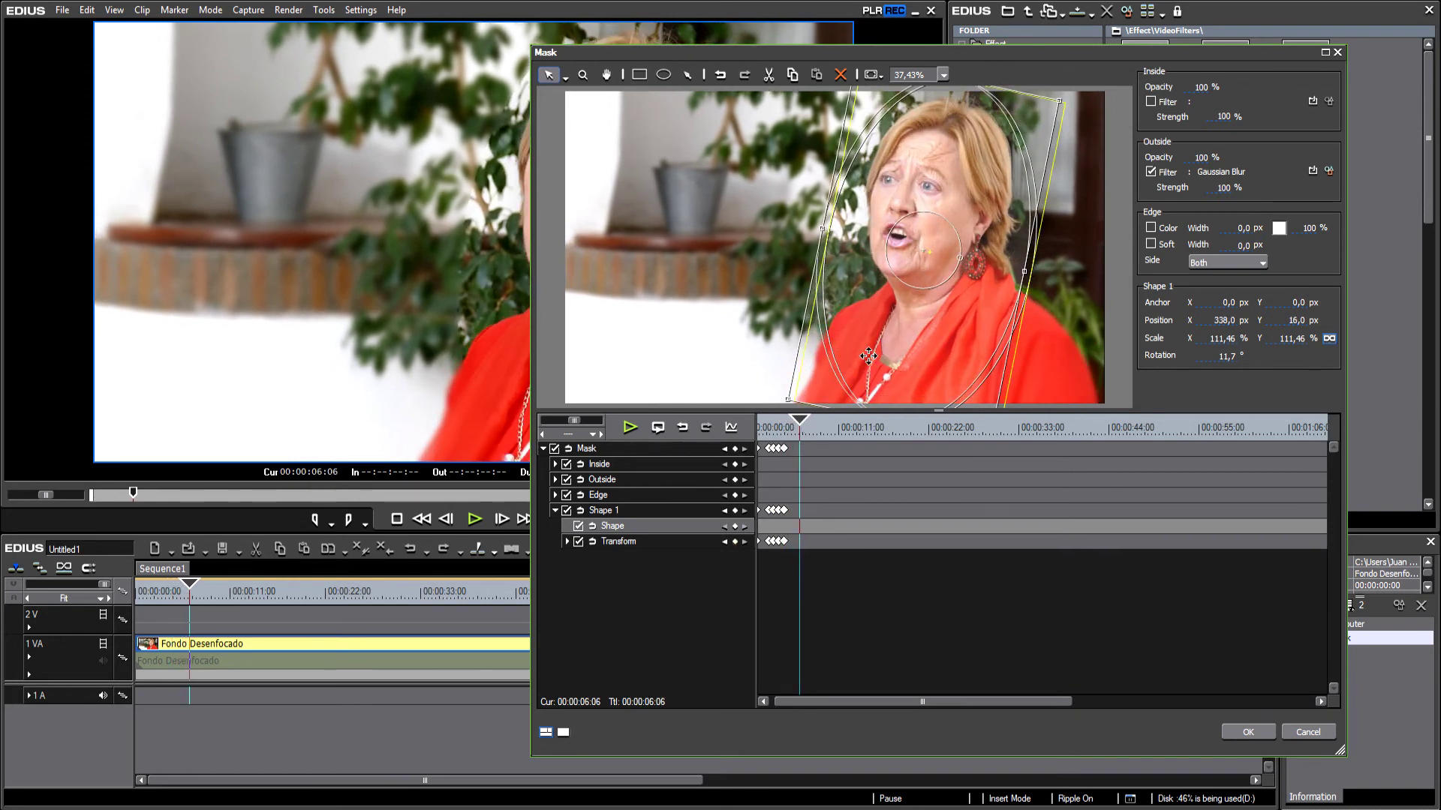
drag(803, 429, 817, 429)
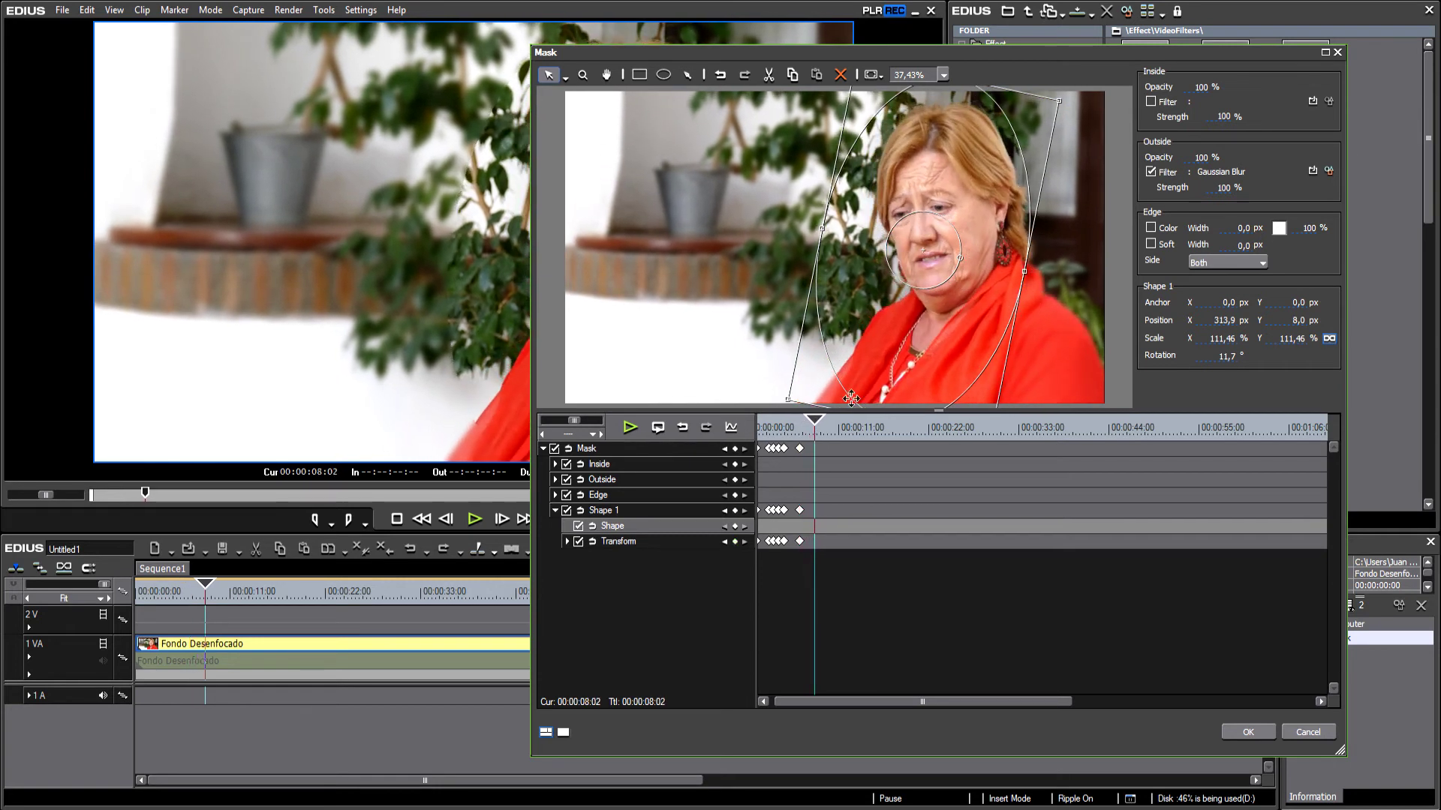
drag(873, 369, 883, 371)
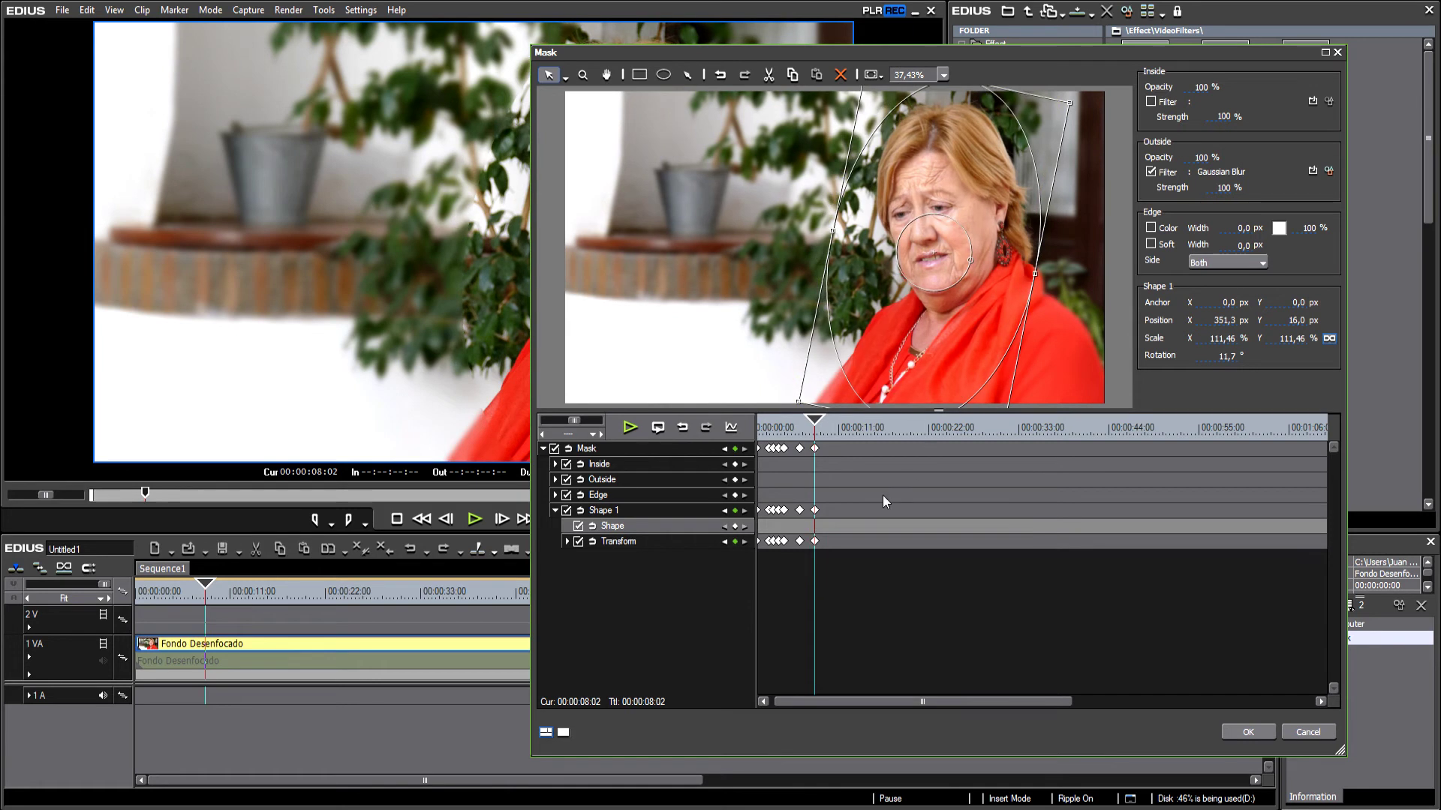
Step: Keyframe the ellipse at 00:00:09:02 to about X 479.6, Y 18.7 px, and shift it back over the woman at 00:00:09:23
drag(819, 424, 829, 425)
drag(869, 333, 907, 332)
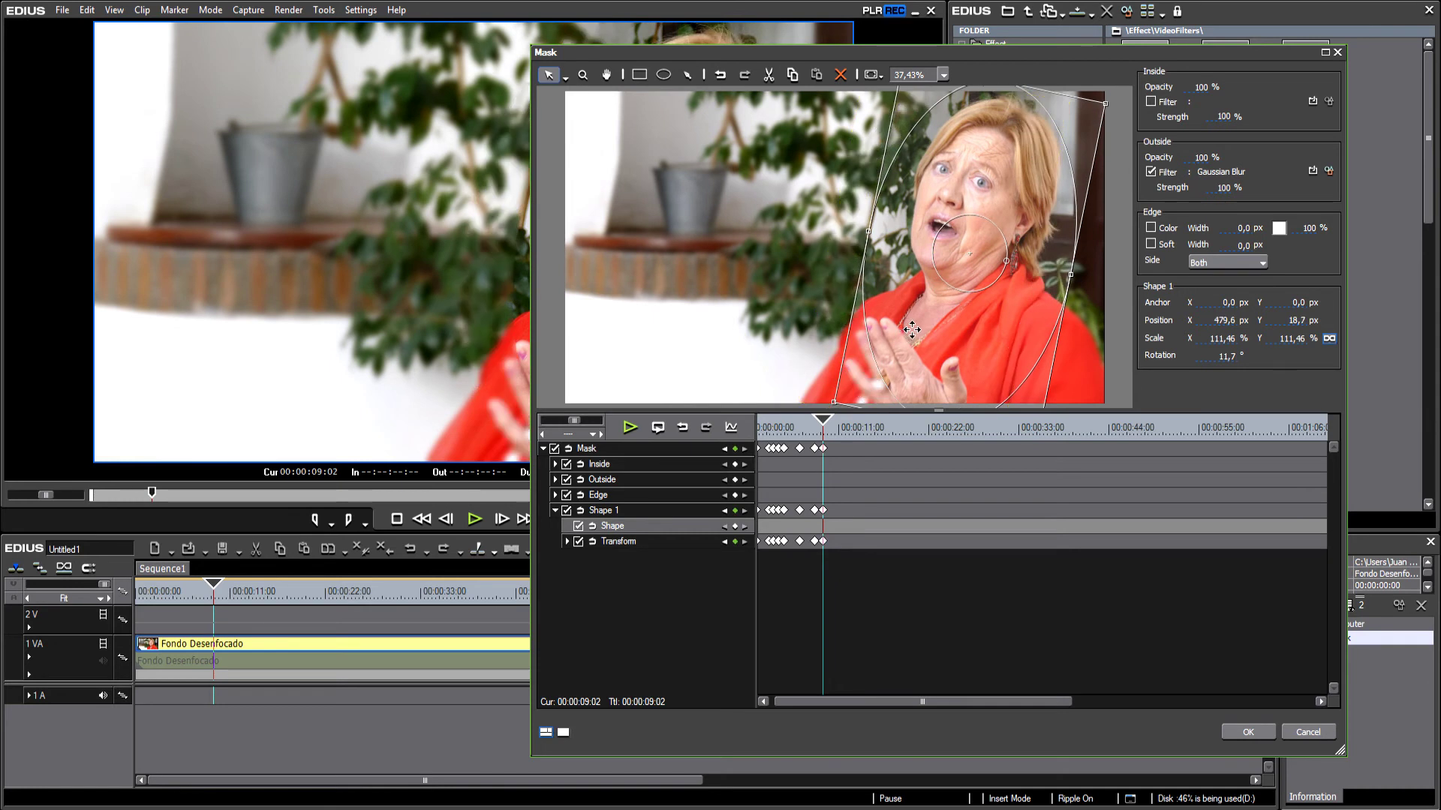
drag(829, 425, 830, 425)
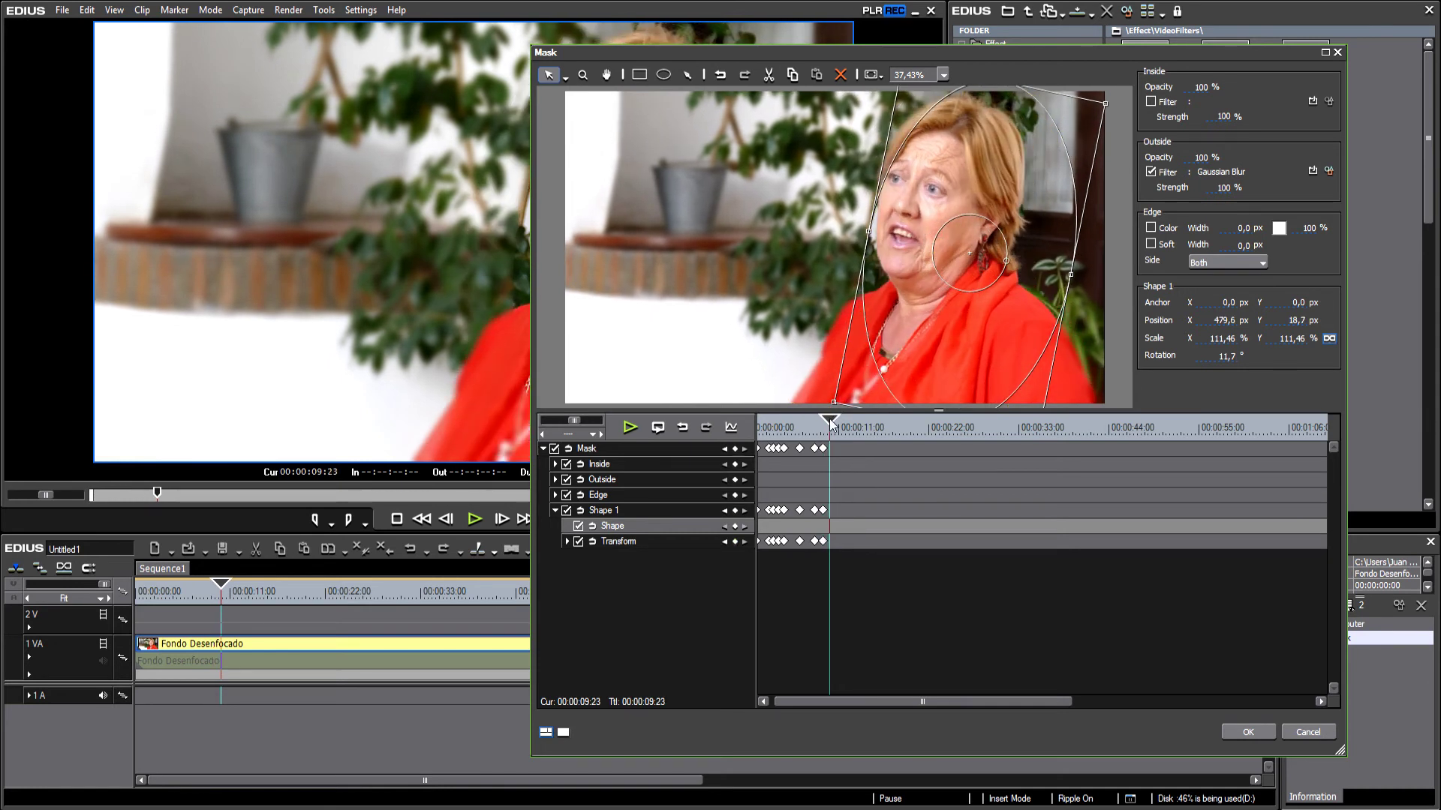
drag(944, 366, 916, 365)
Step: Keyframe the ellipse at about 00:00:11 (about X 295.2, Y 2.7 px) and at 00:00:12:12 (about X 252.5, Y -5.3 px)
drag(828, 428, 839, 426)
drag(902, 344, 878, 341)
drag(845, 427, 851, 427)
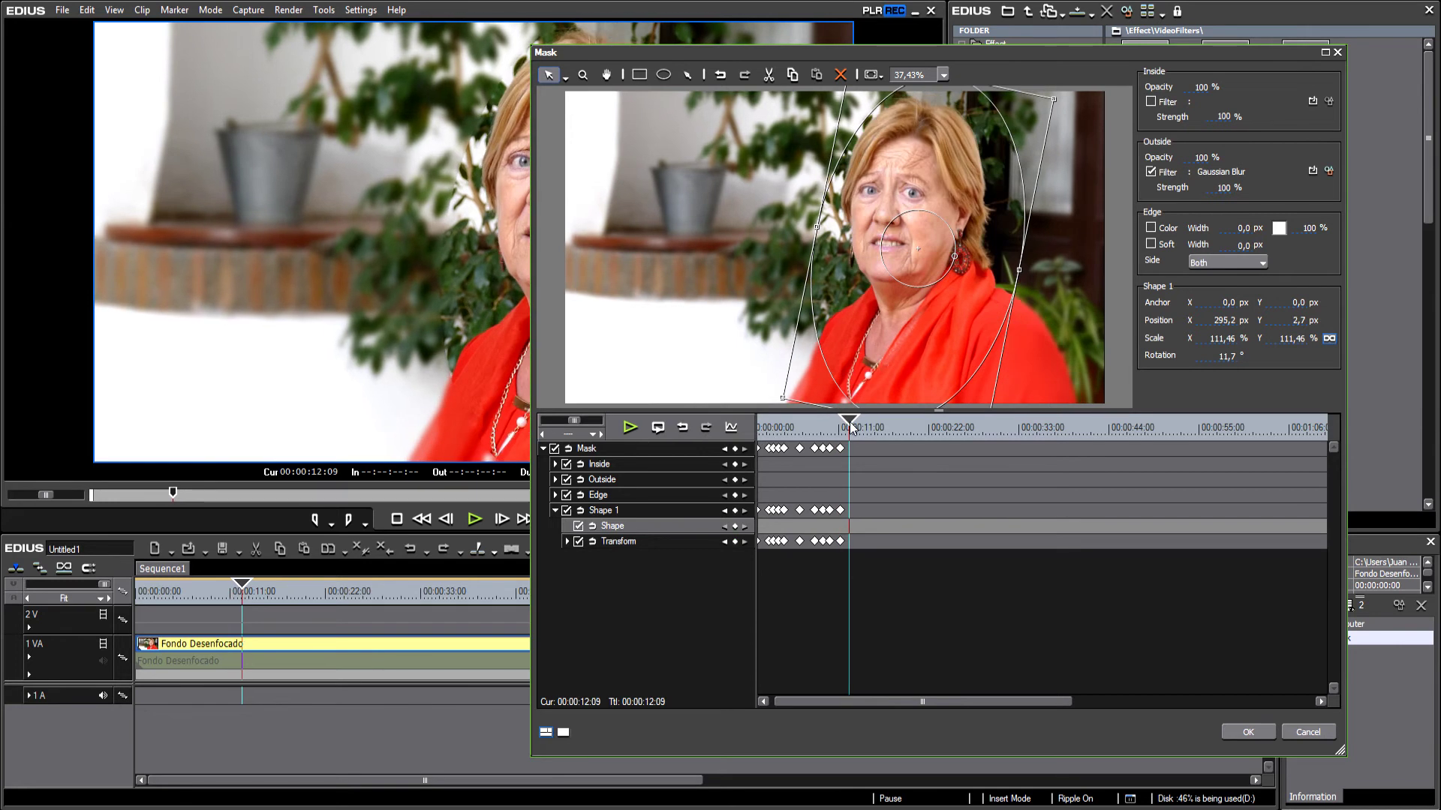
drag(911, 359, 897, 360)
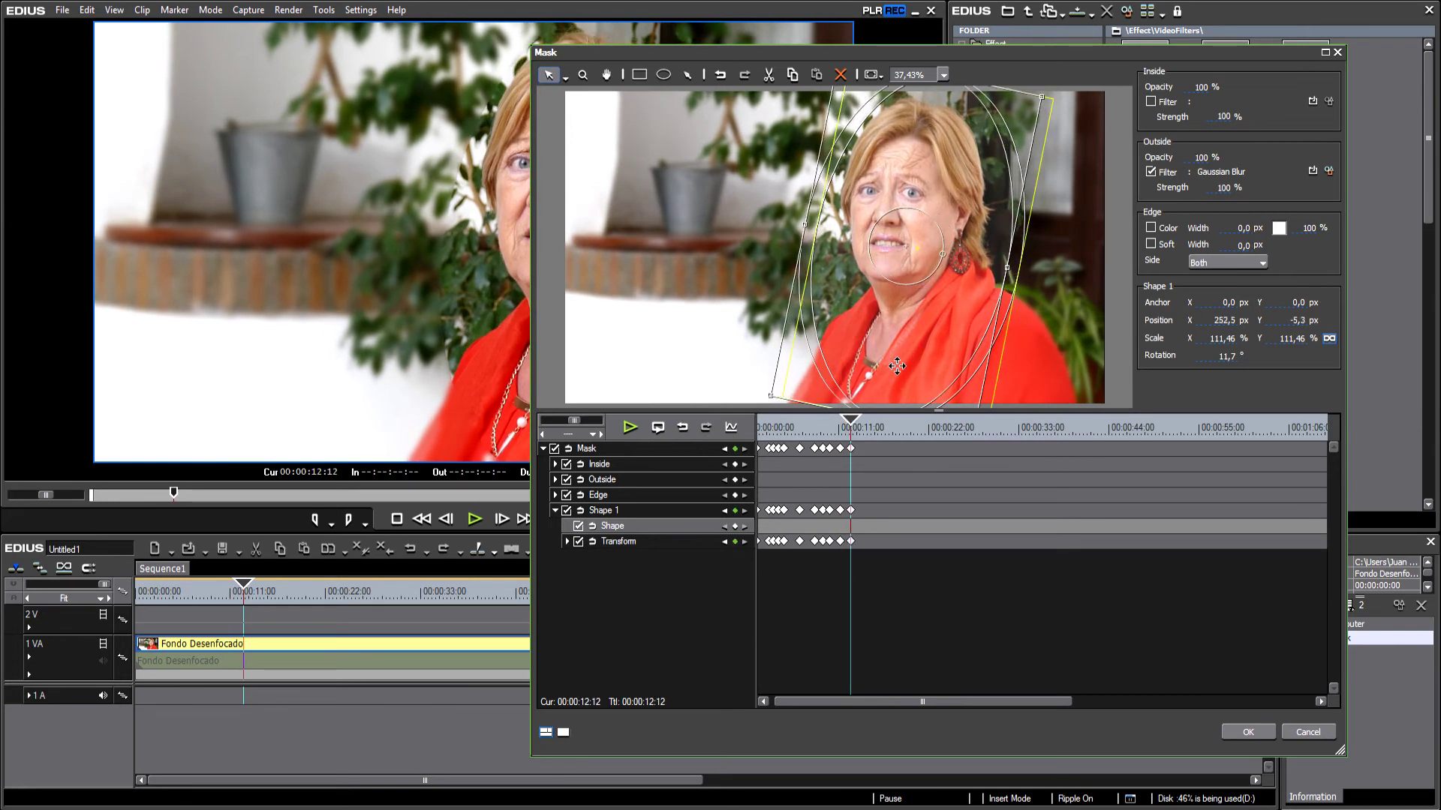
Step: Keyframe the ellipse at 00:00:14:05 (about X 321.9, Y 24.0 px) and at 00:00:16:06 (about X 370.0, Y 42.7 px)
drag(852, 427, 869, 427)
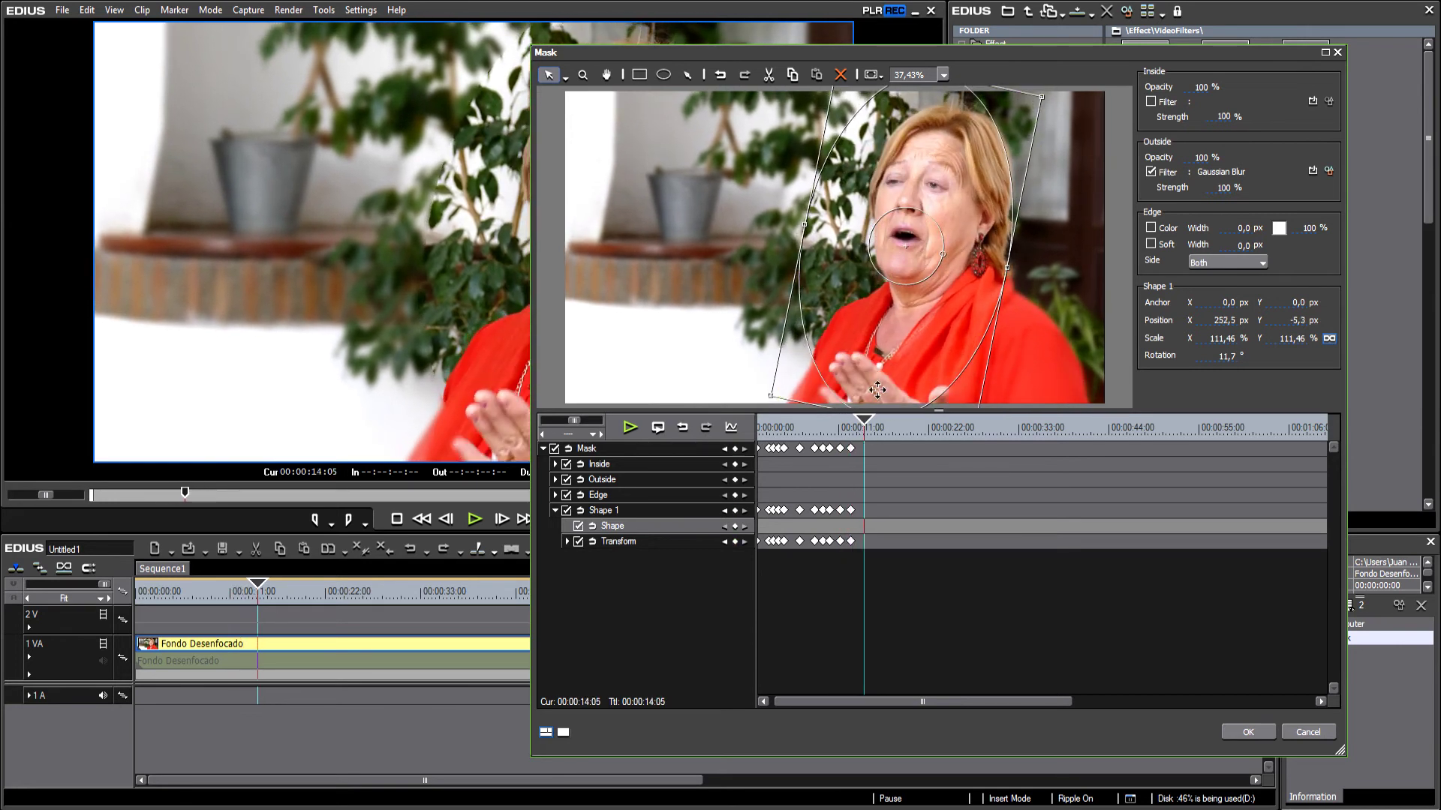
drag(878, 365, 897, 374)
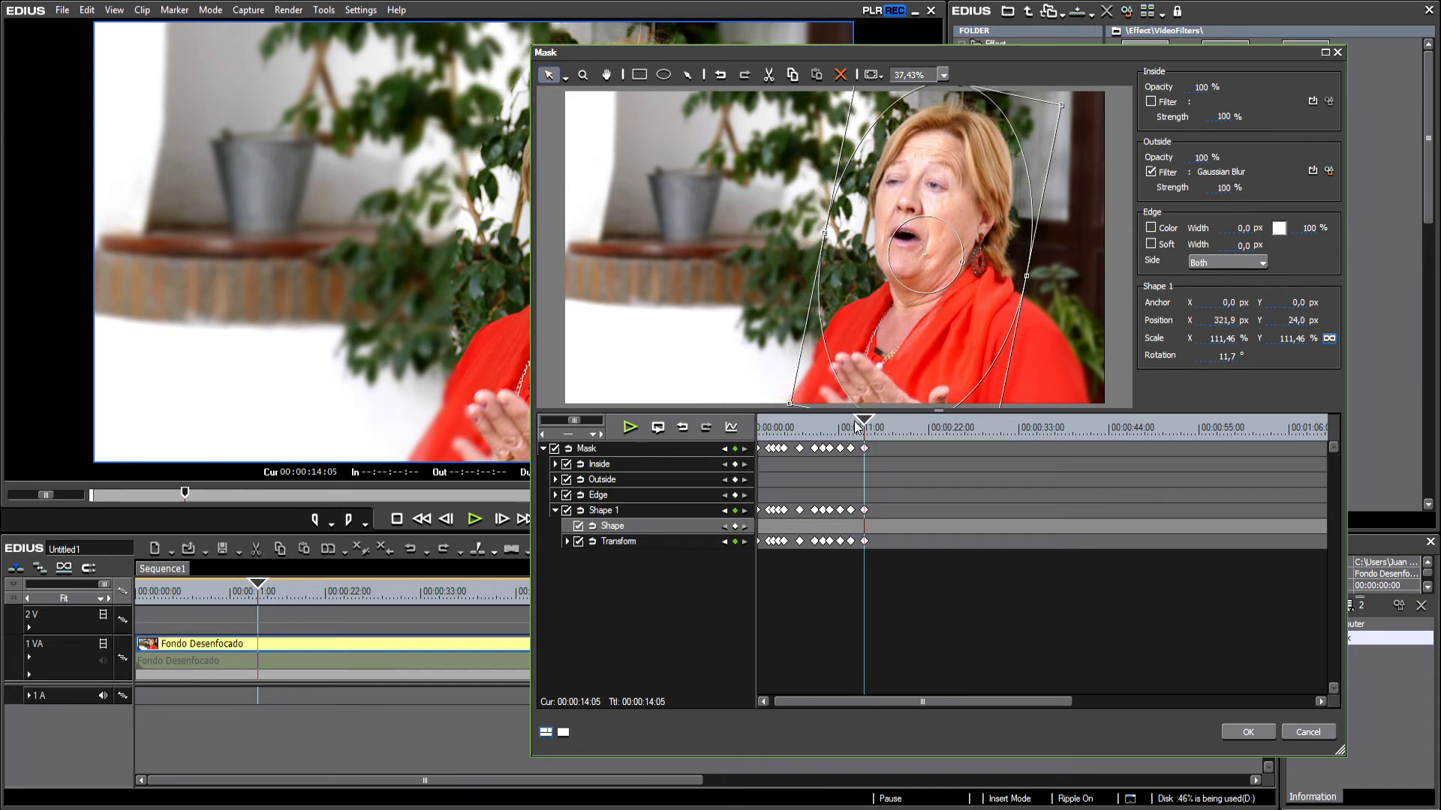
drag(865, 426, 882, 426)
drag(901, 353, 914, 358)
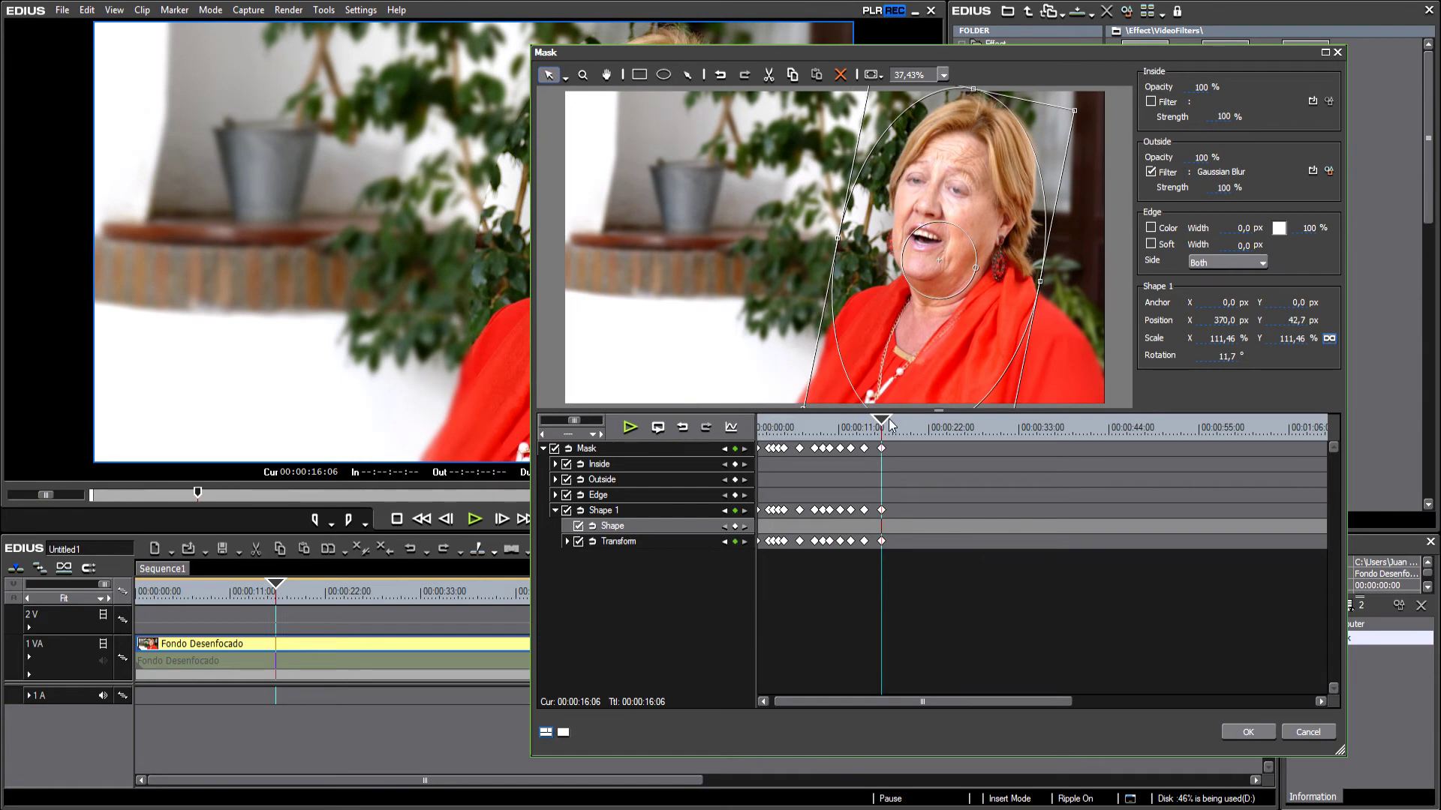
Step: Return the mask timeline to 00:00:00:00 and apply the keyframed mask to the clip
drag(884, 425, 763, 427)
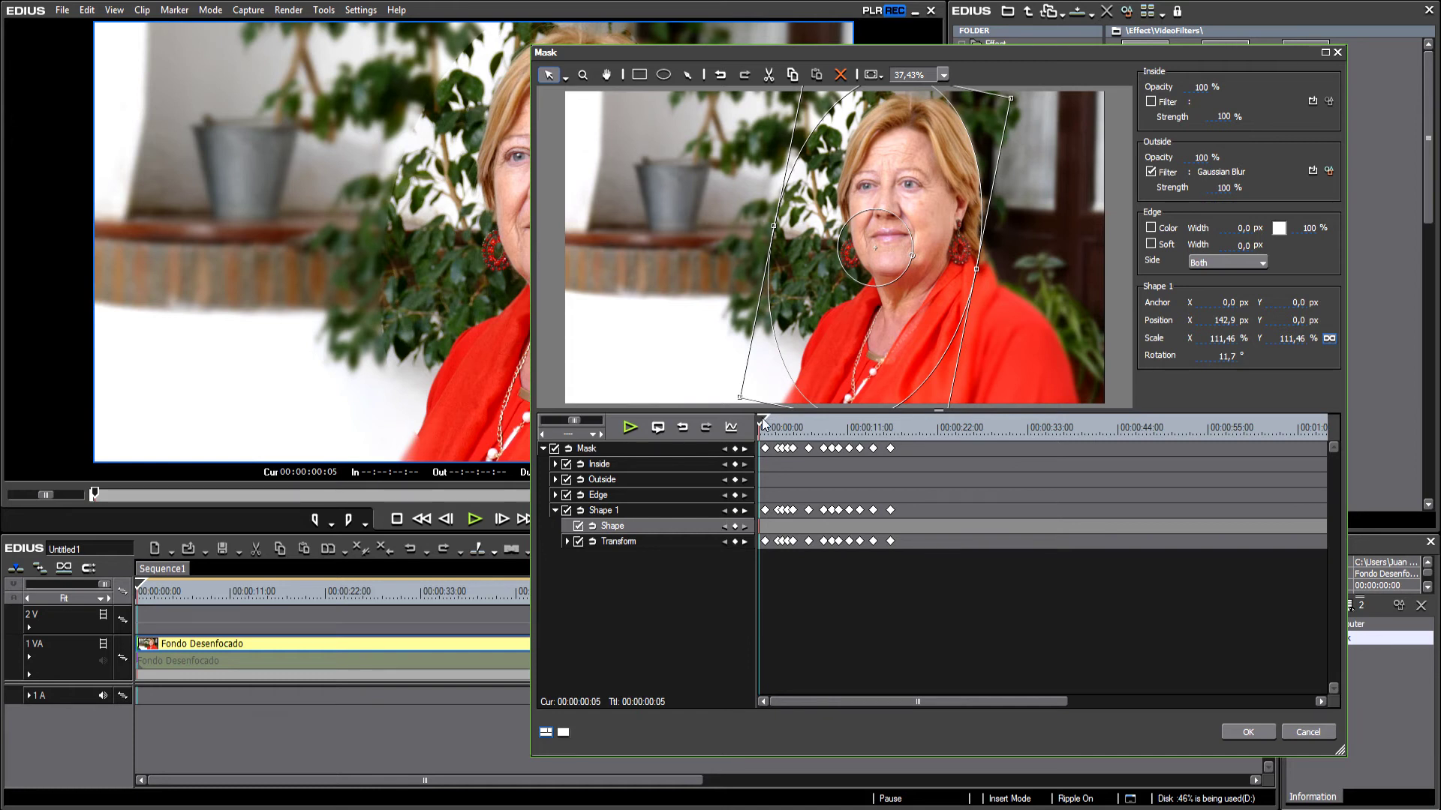
drag(763, 425, 760, 424)
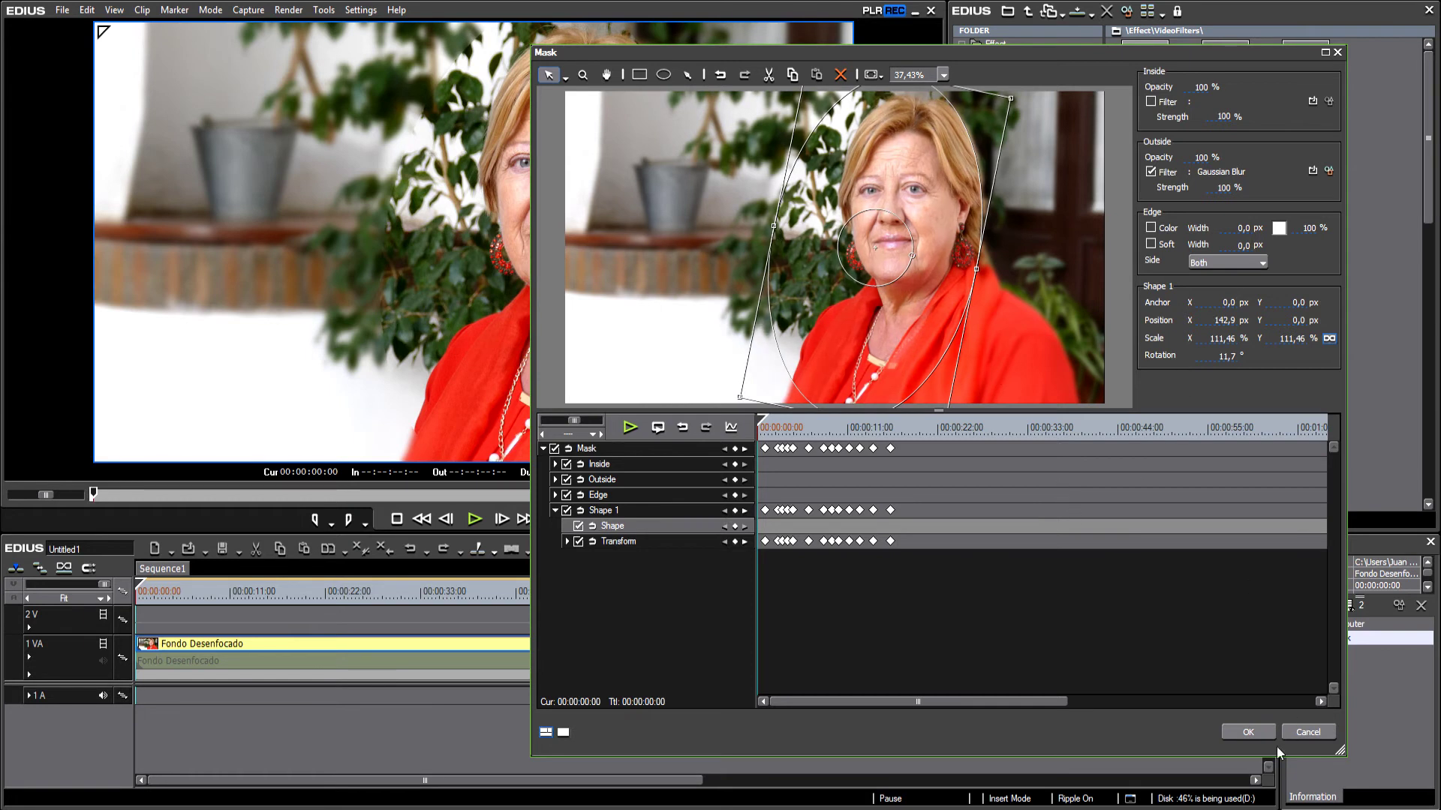
click(1249, 734)
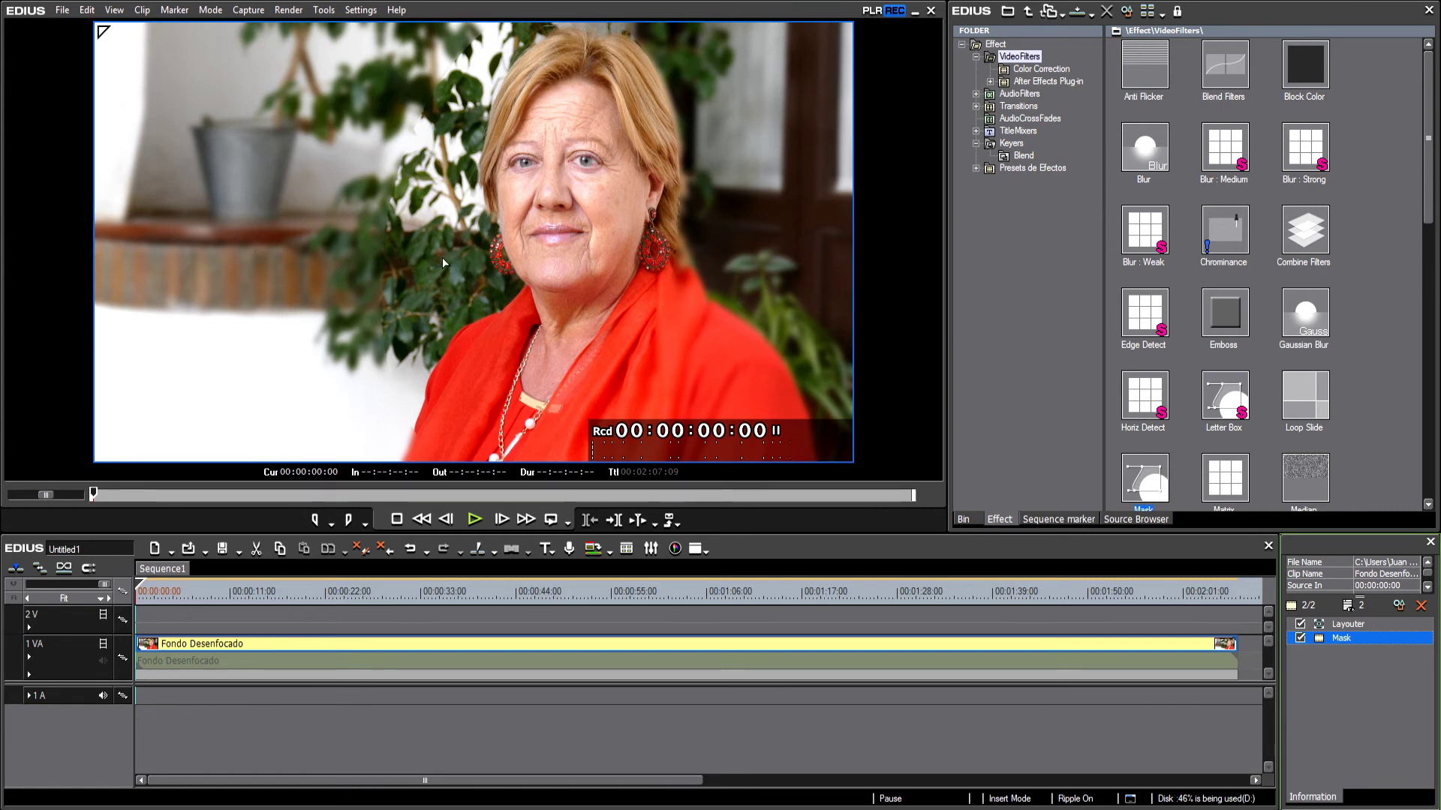
Step: Give the clip's mask a soft edge on the Outside with a width of 300 px, and apply it
click(1399, 607)
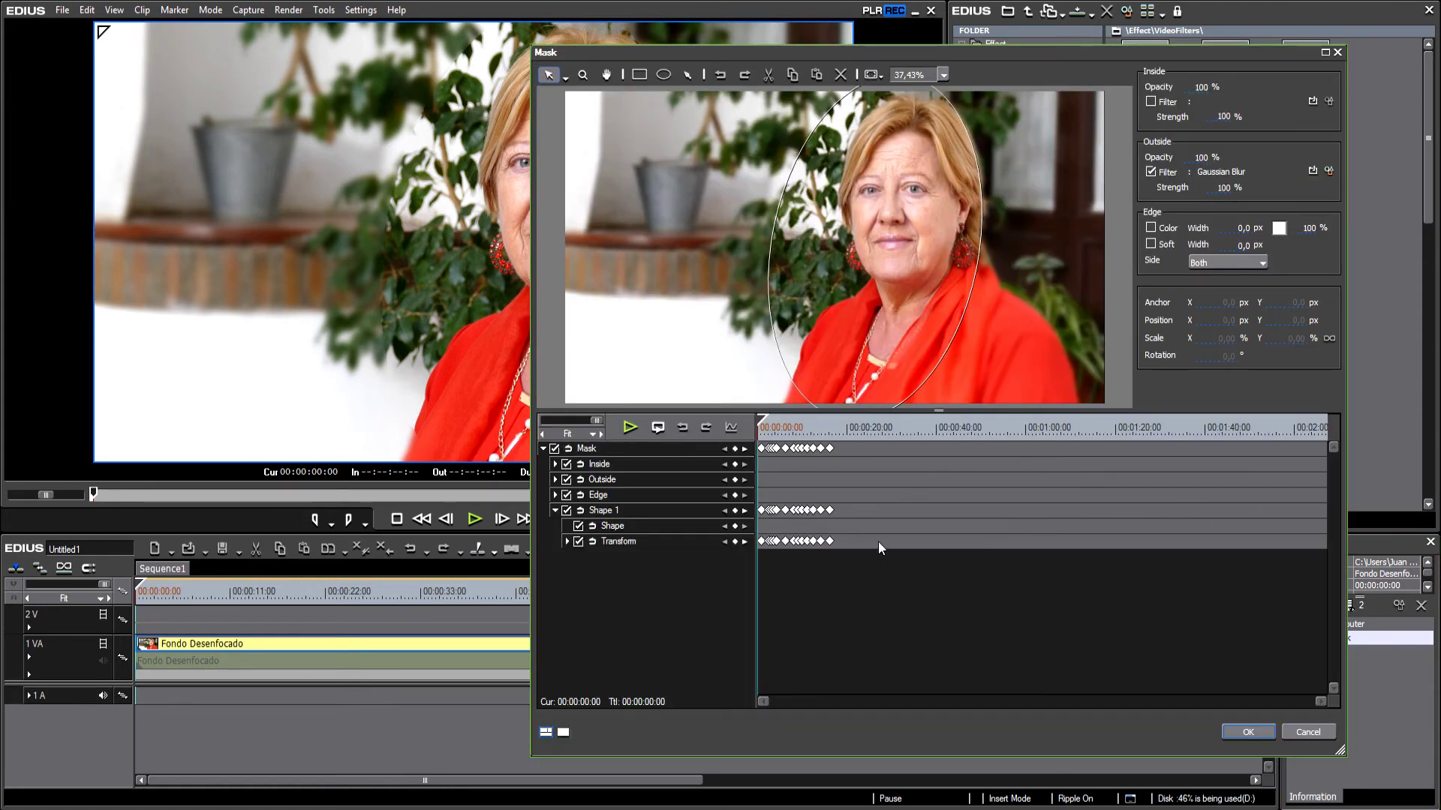
click(1151, 244)
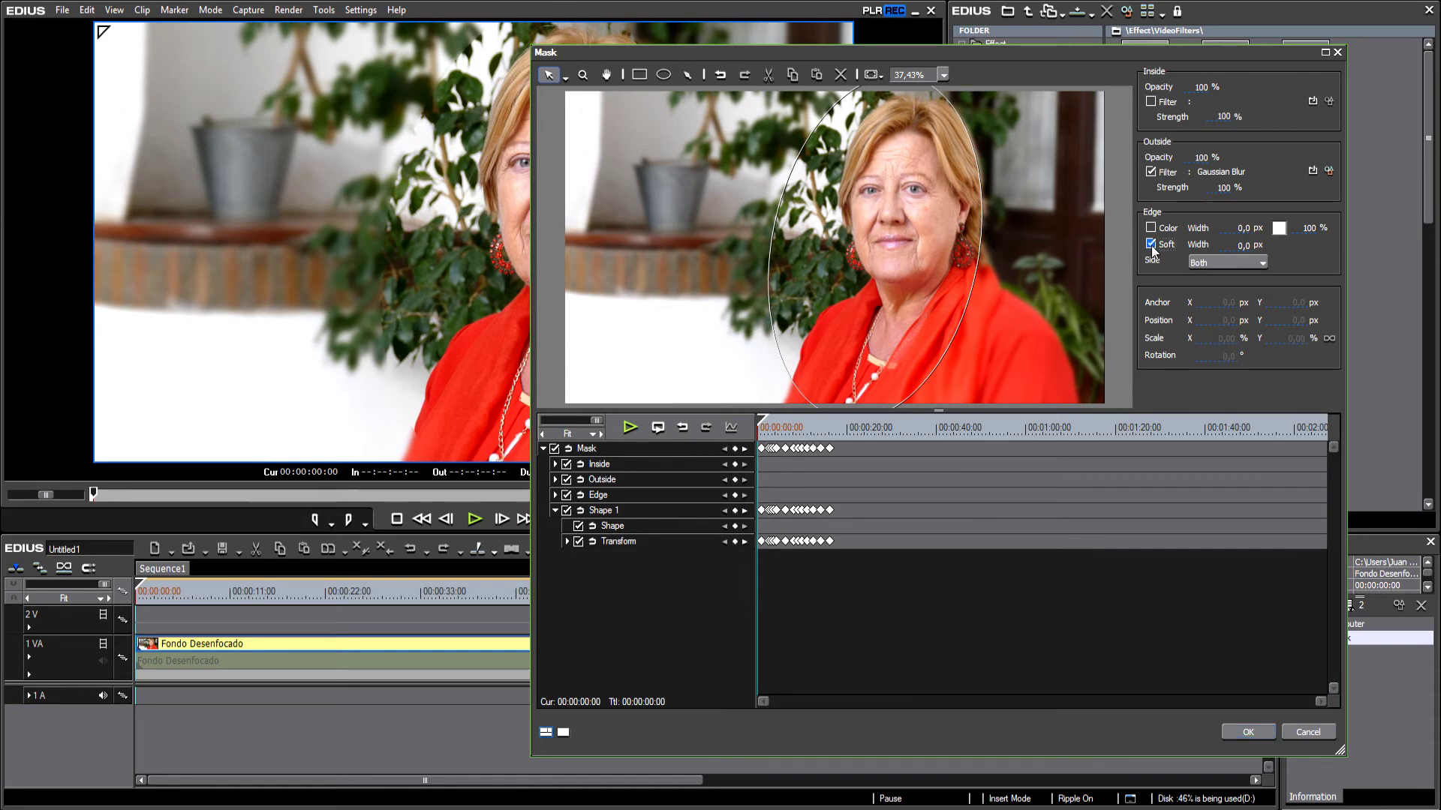
click(1231, 262)
click(1217, 290)
click(1244, 246)
text(300)
key(Return)
click(1248, 733)
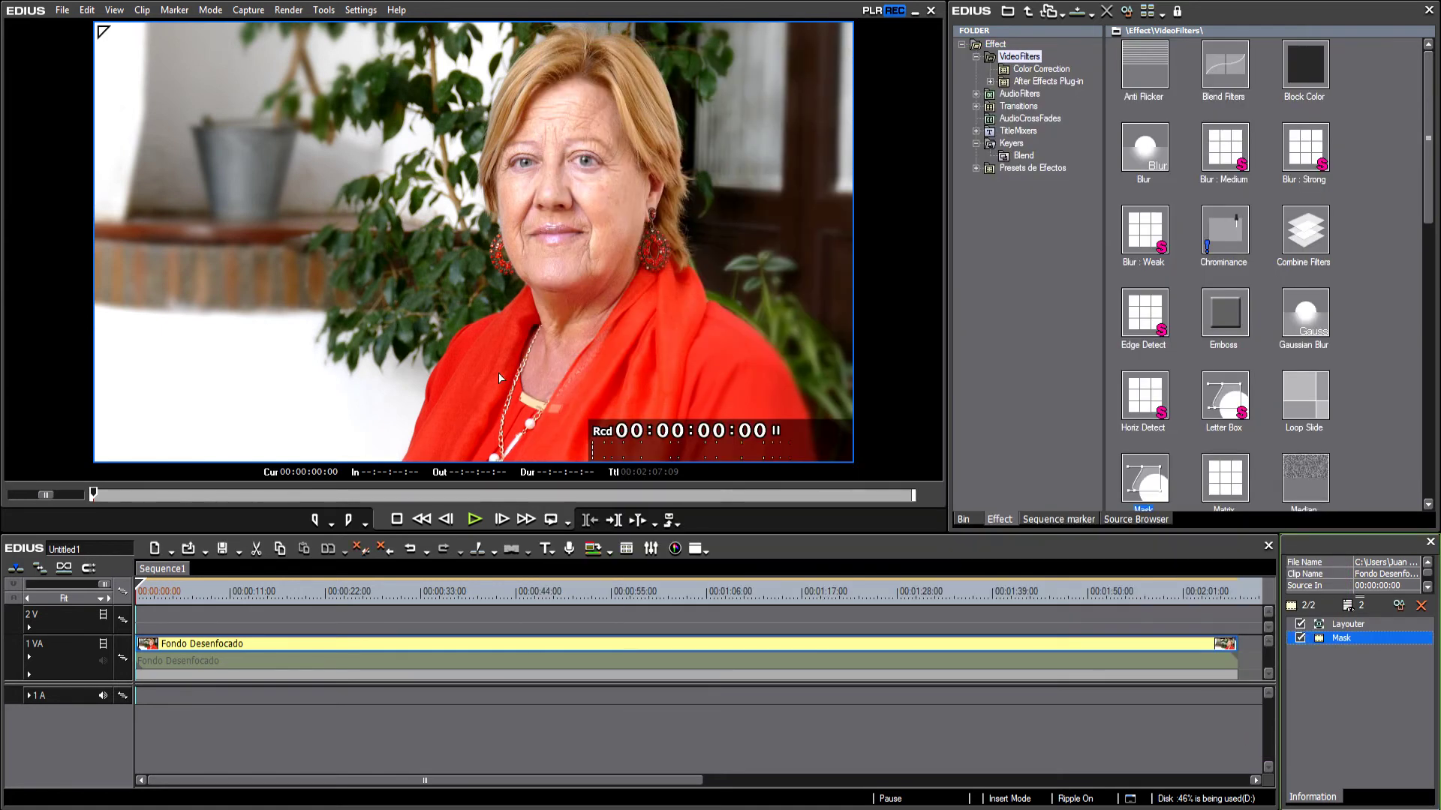
Step: Reopen the mask to adjust its soft edge width, and scrub the clip back to its start to check the blur
drag(140, 591, 105, 595)
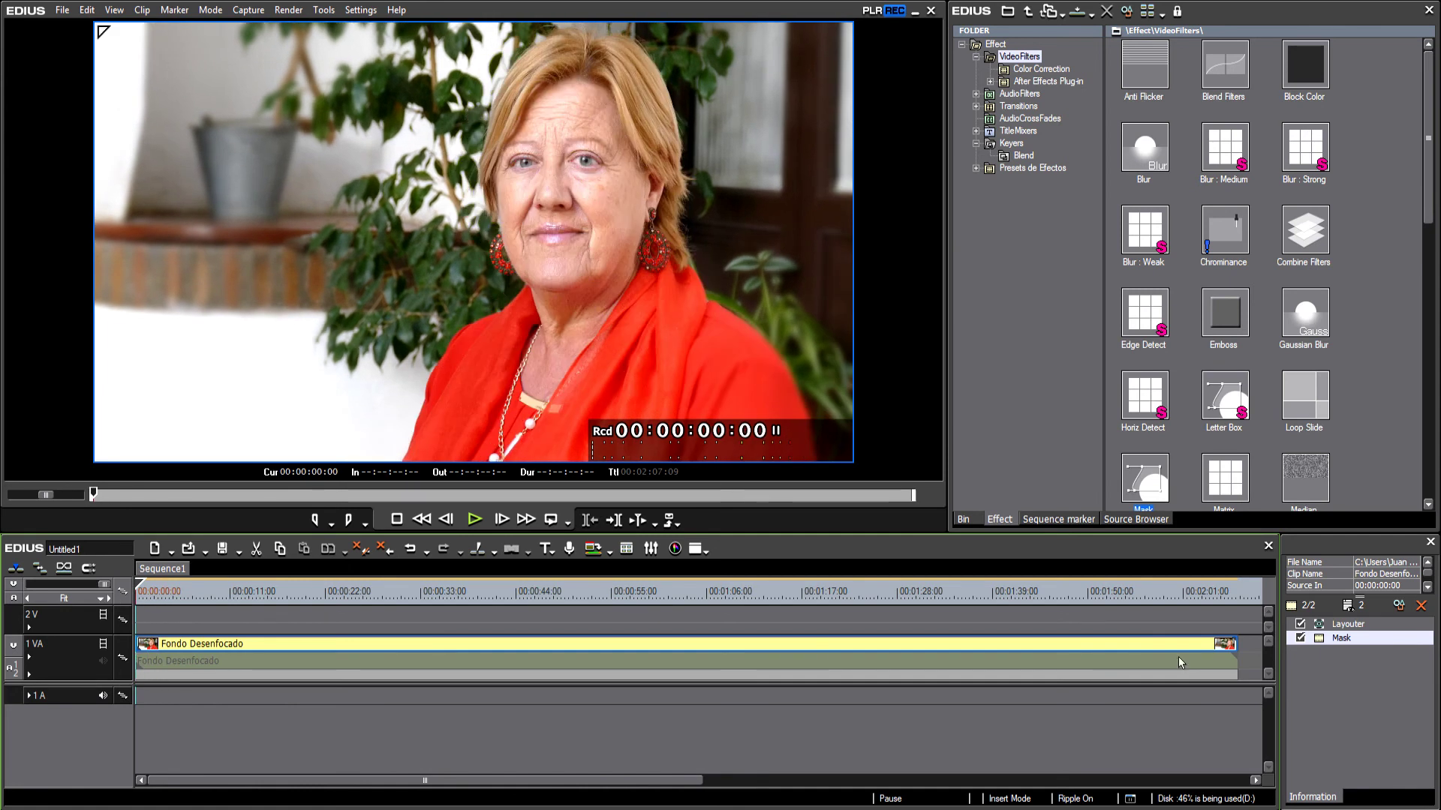
click(1400, 606)
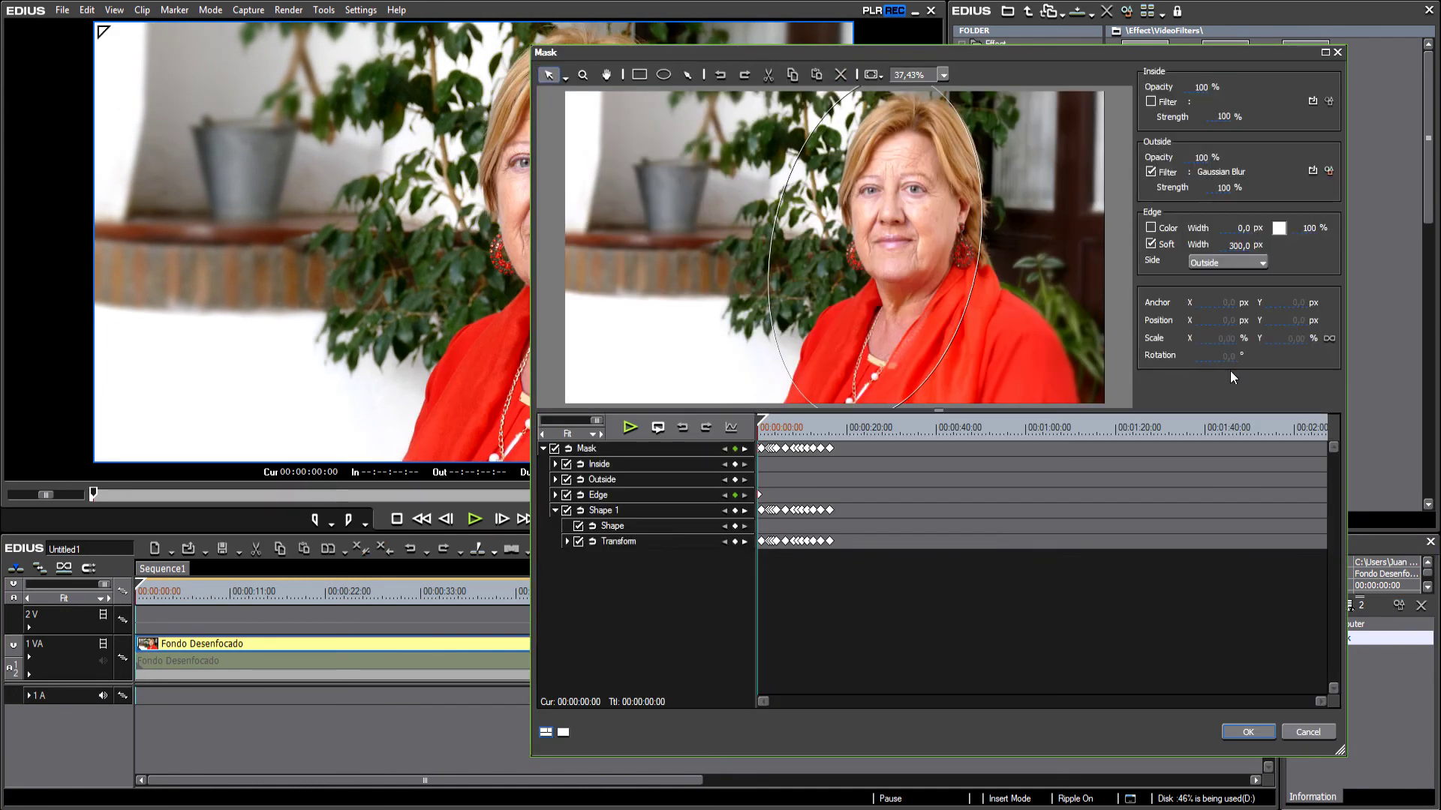
click(1242, 246)
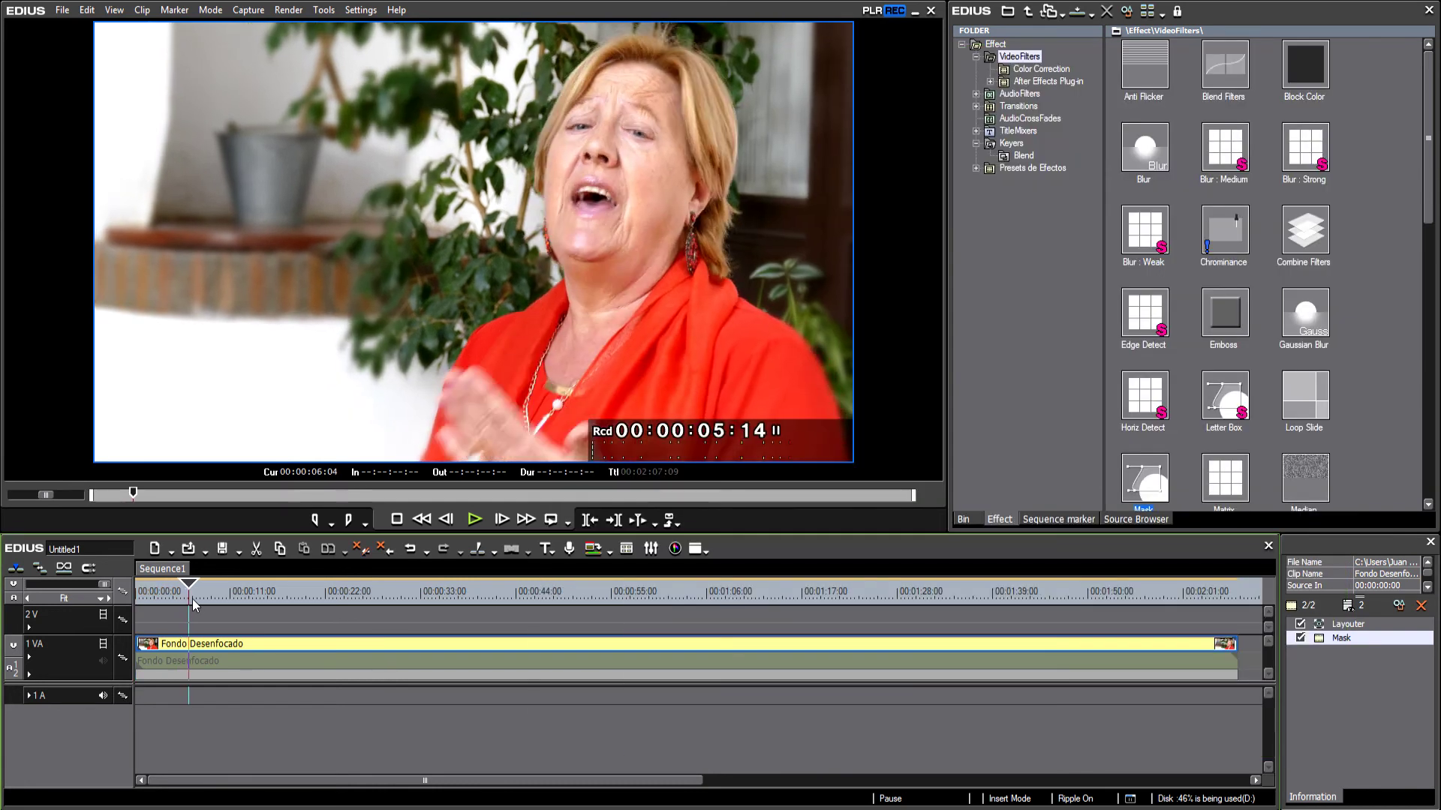
drag(211, 601, 147, 601)
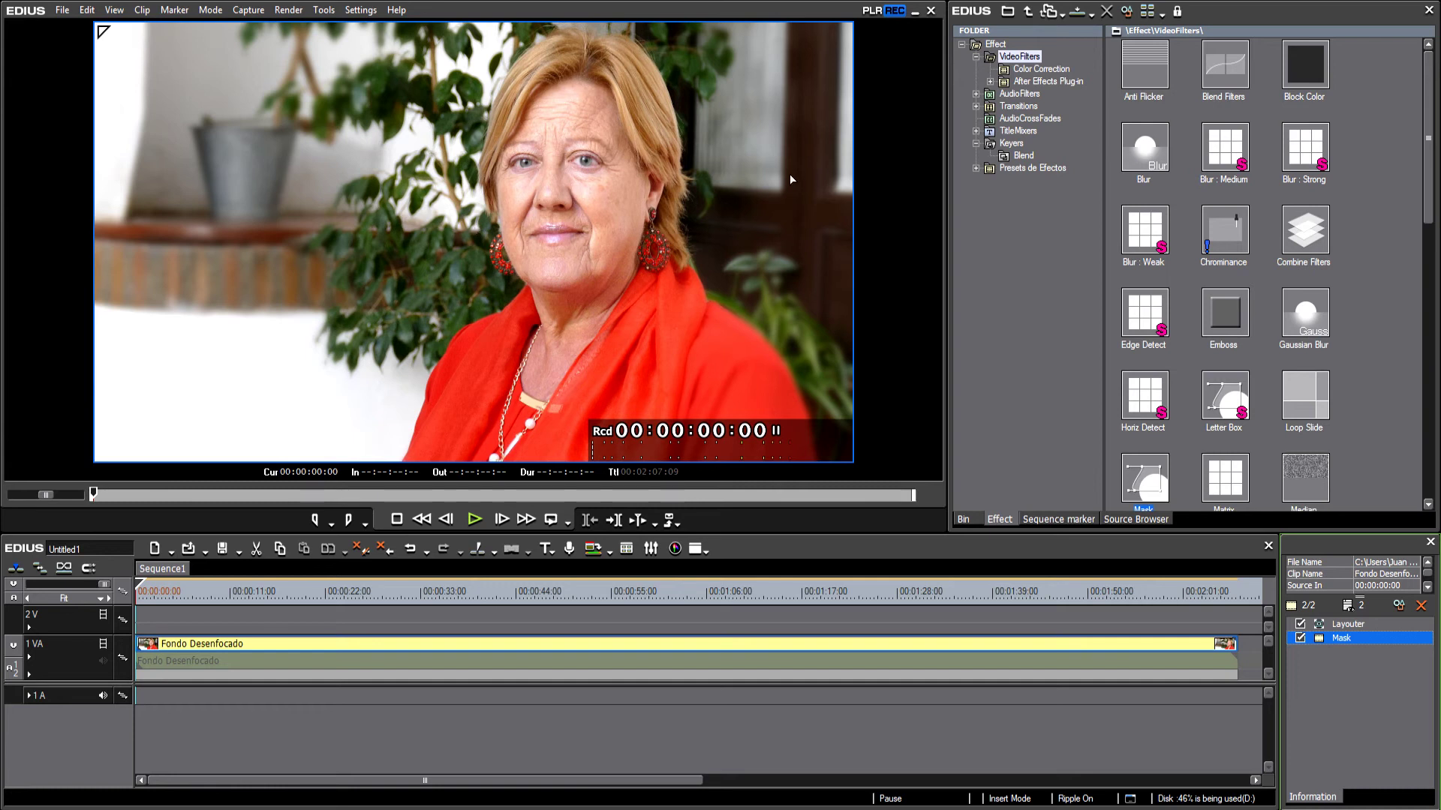
Step: Add the 3-Way Color Correction filter to the Fondo Desenfocado clip and open its settings
click(1030, 73)
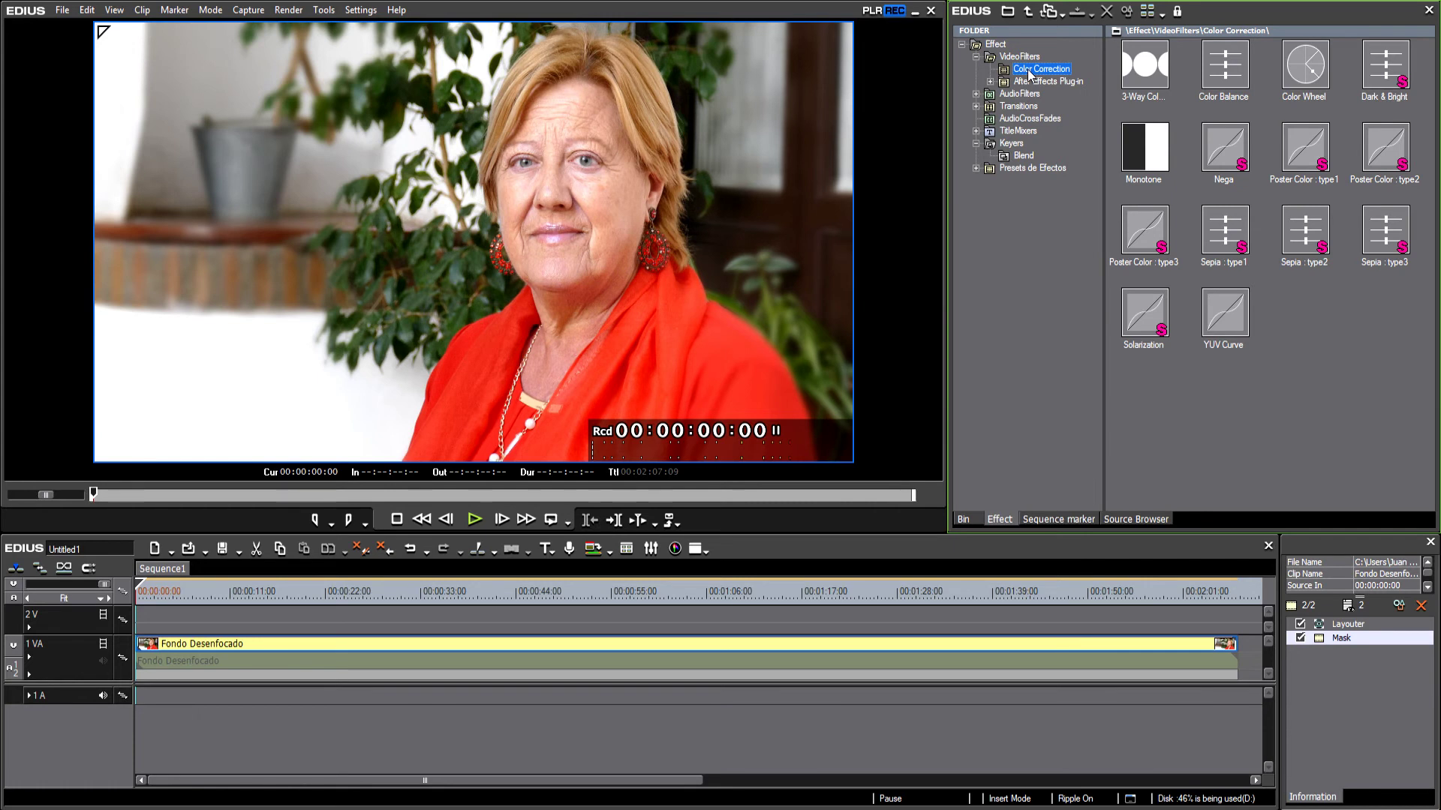
drag(1138, 76, 461, 644)
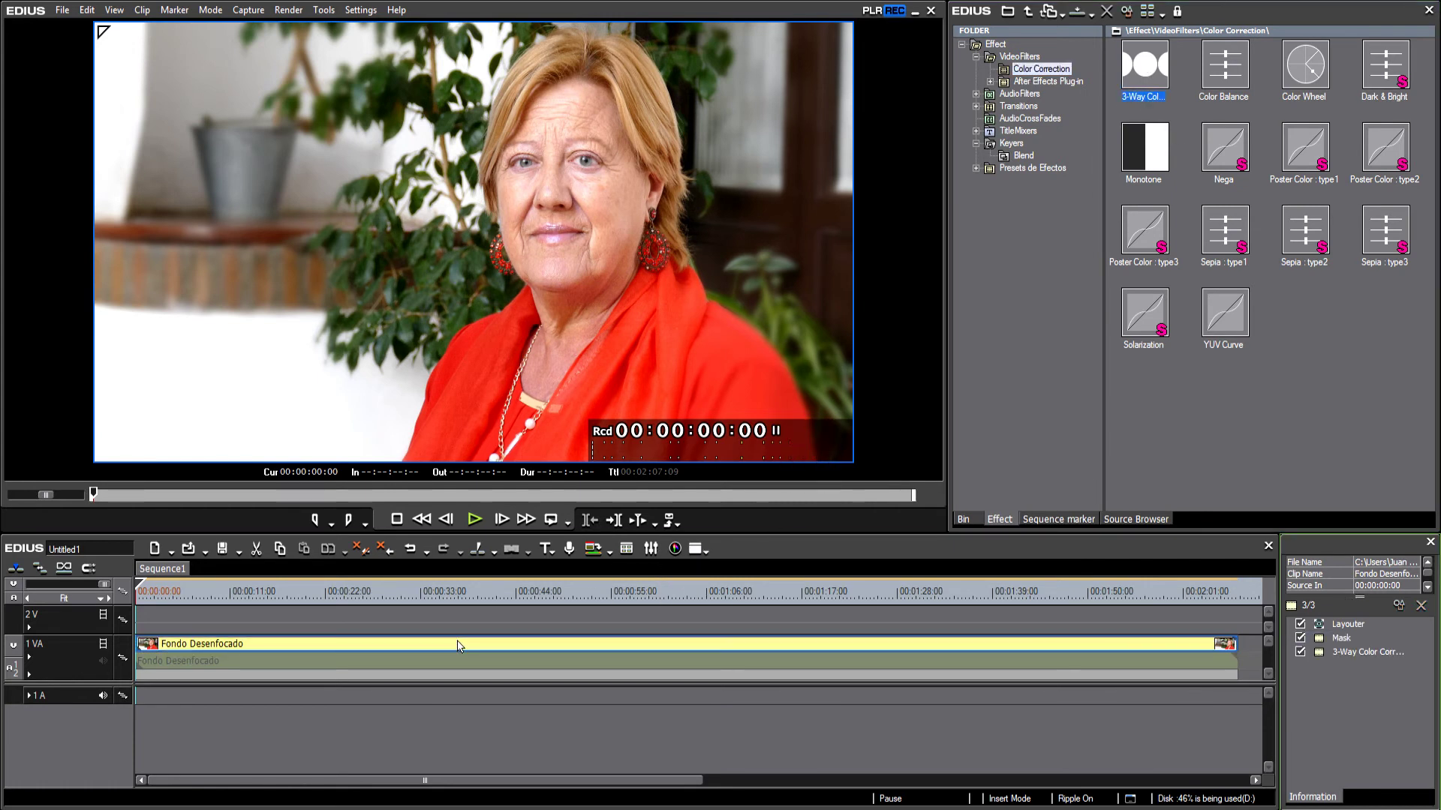
double_click(1385, 653)
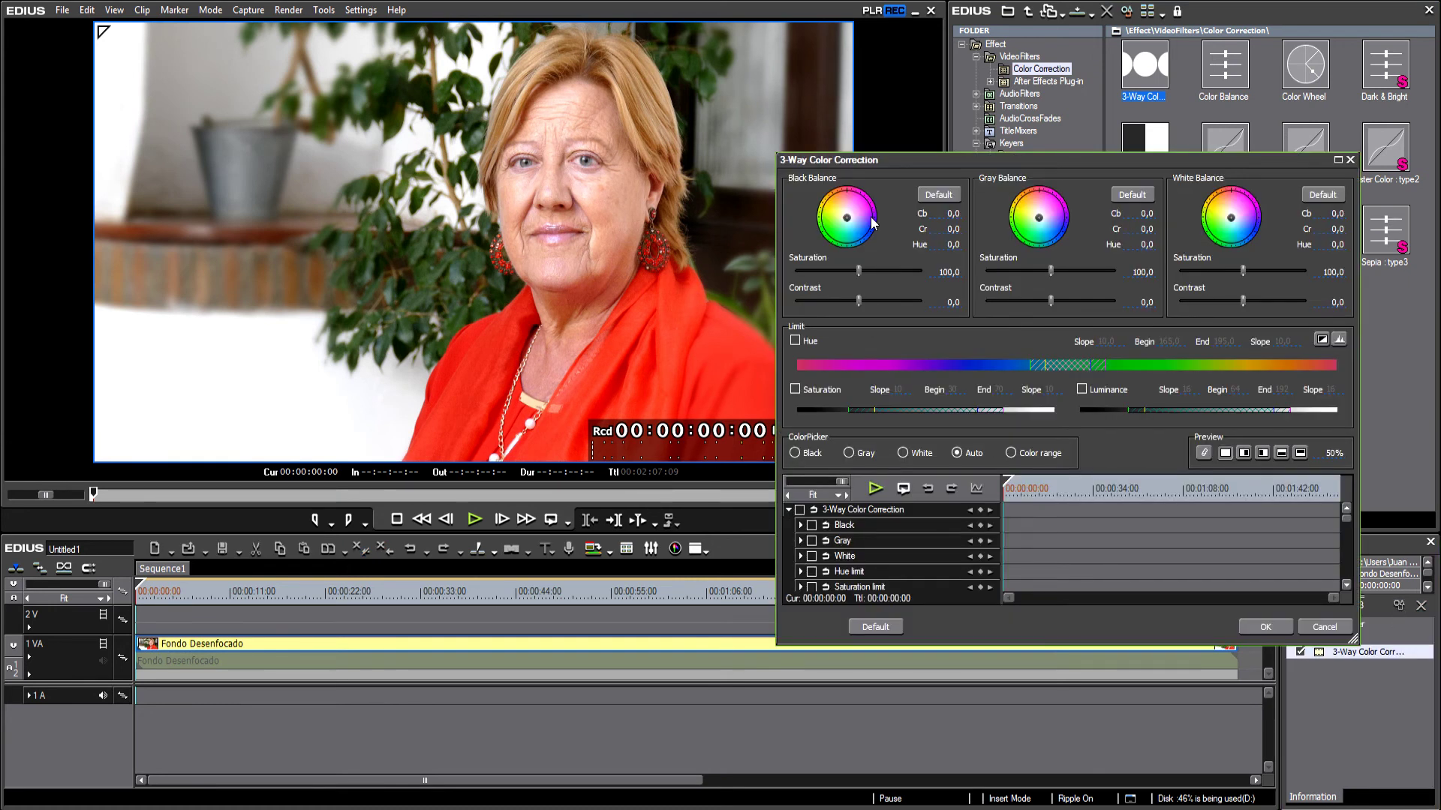
Step: Set Black Balance to about Cr -24.7, Gray Balance to Cb 3.5, Cr -15.9, and White Balance to Cb 17.6, Cr -19.4, and apply
drag(846, 217, 848, 230)
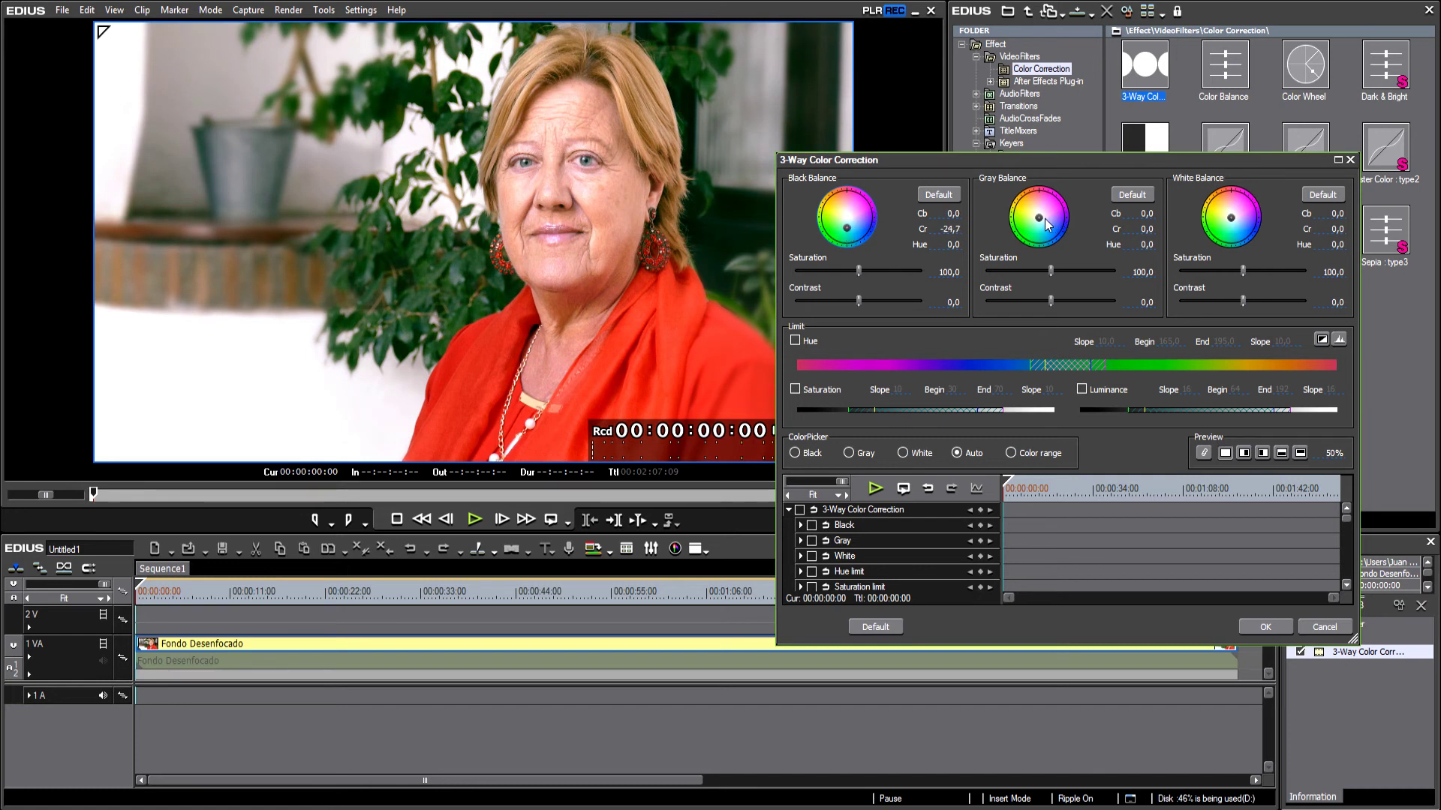
drag(1039, 220, 1041, 229)
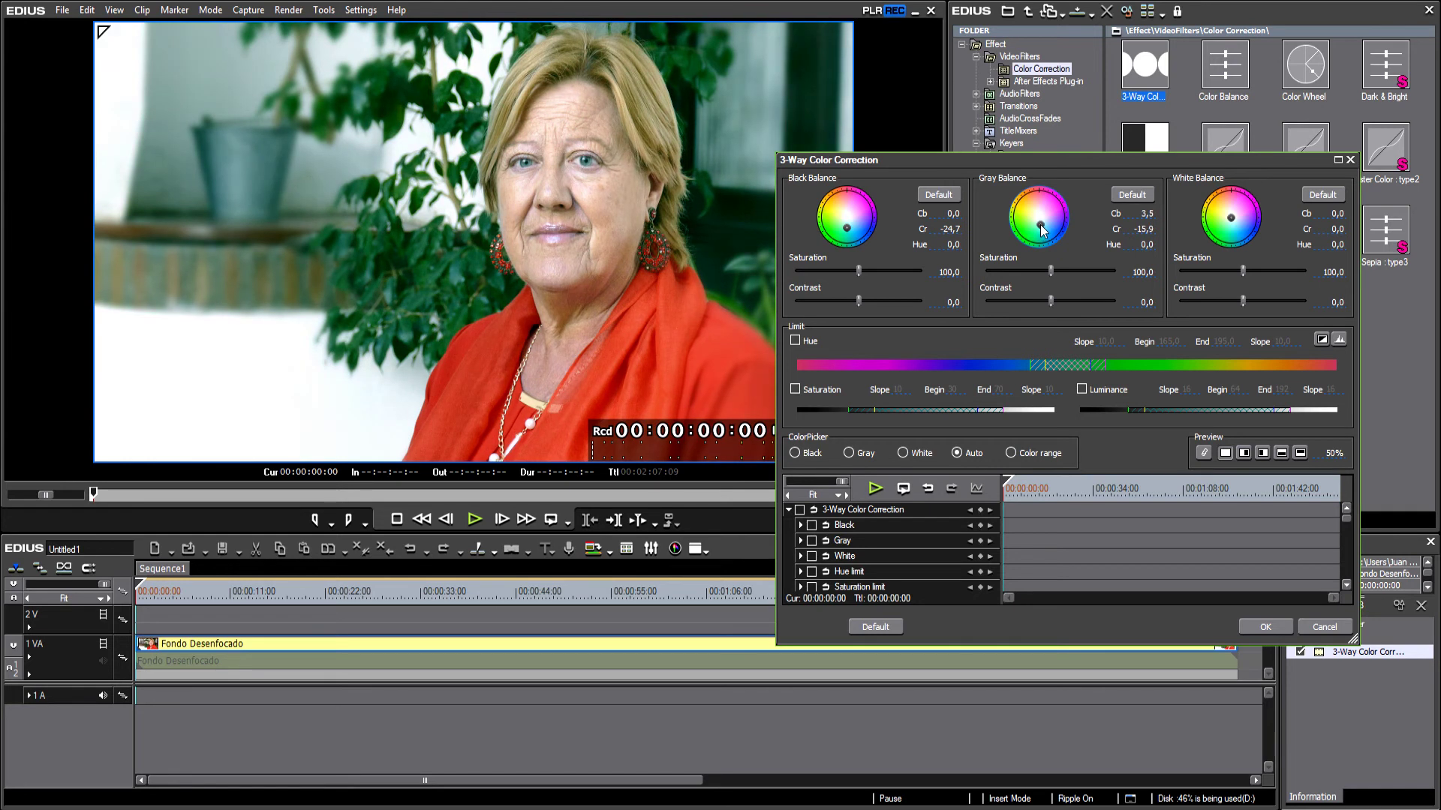
drag(1232, 218, 1242, 232)
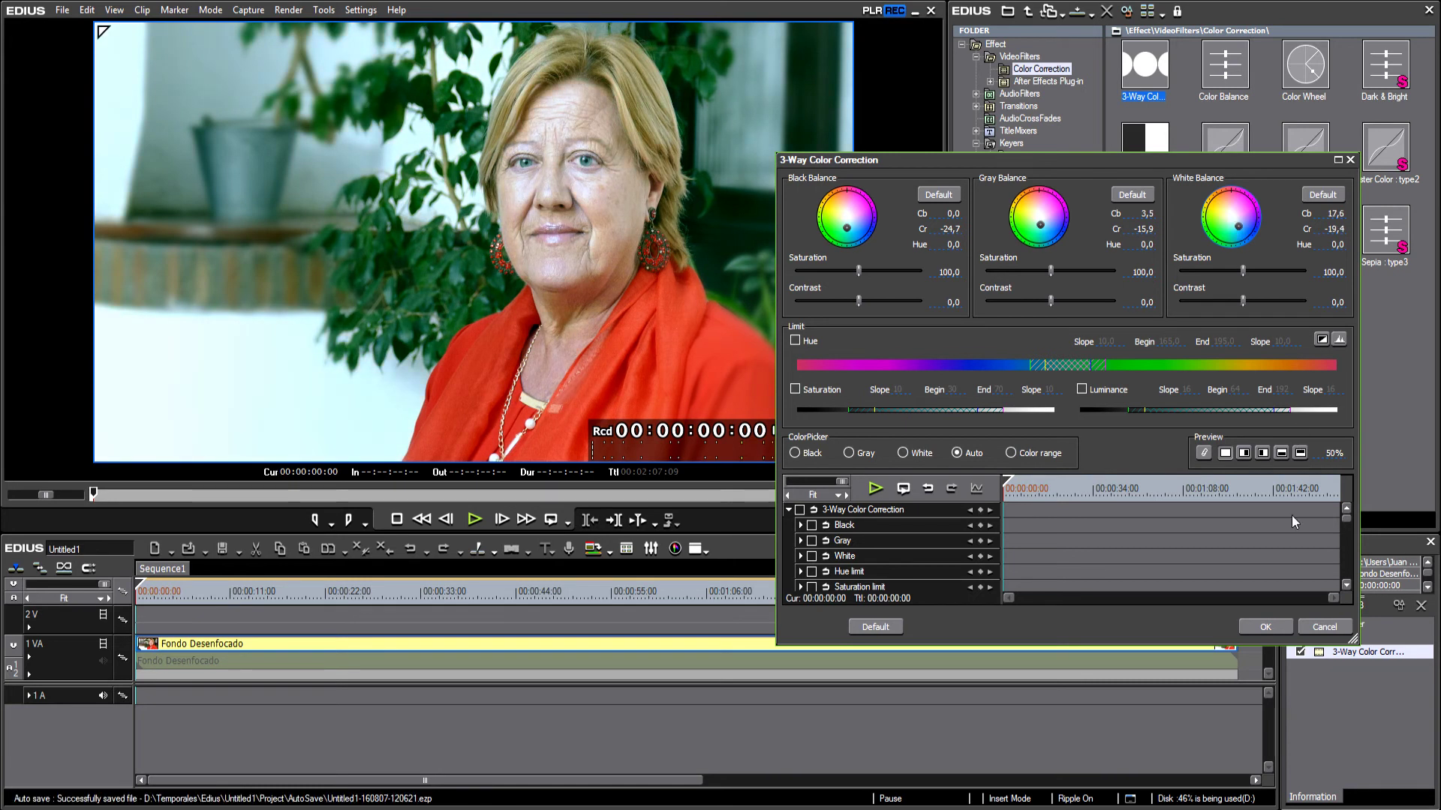
click(1265, 625)
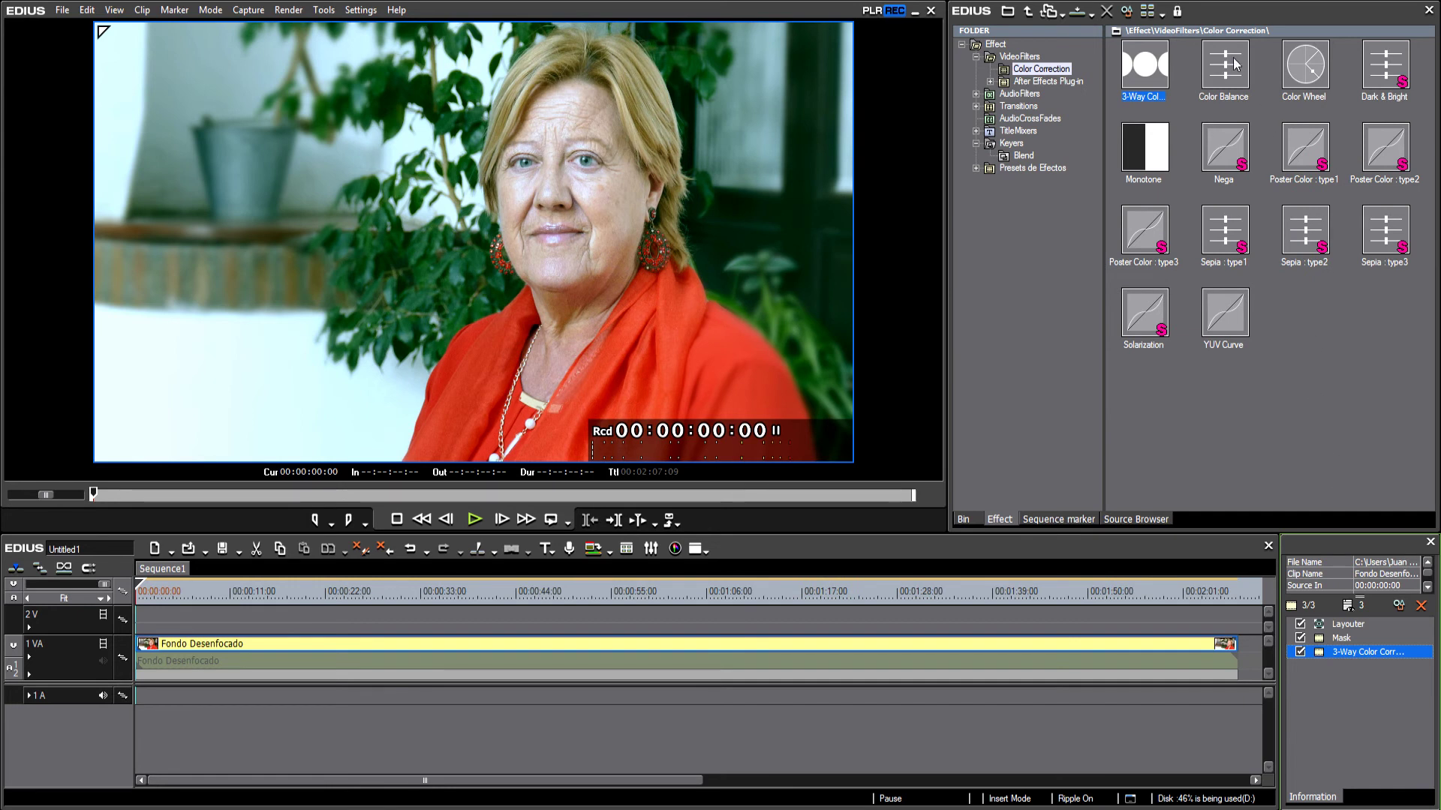
Step: Add the Color Balance filter to the clip, raise its Chroma slightly, and apply it
drag(1231, 66, 730, 644)
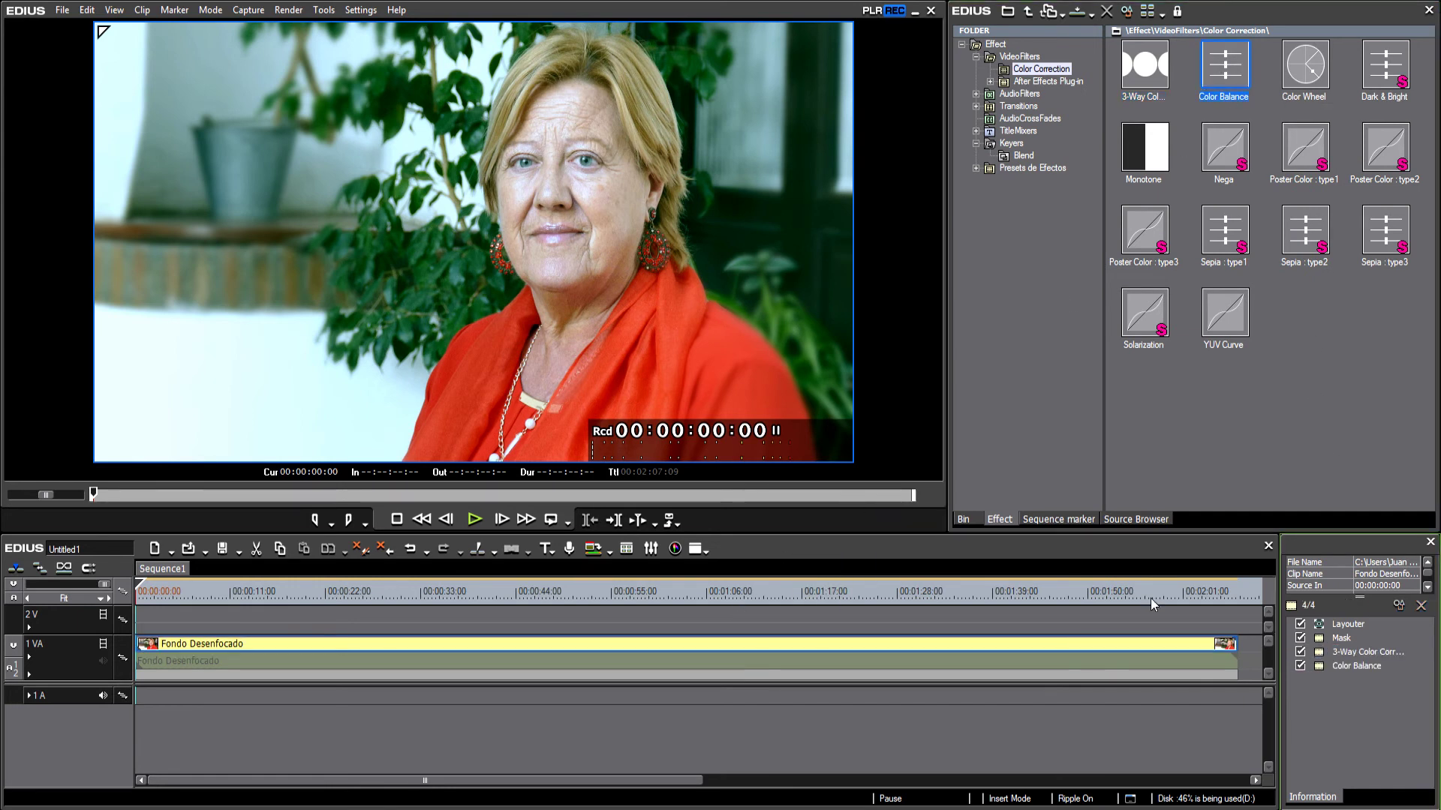
click(1400, 606)
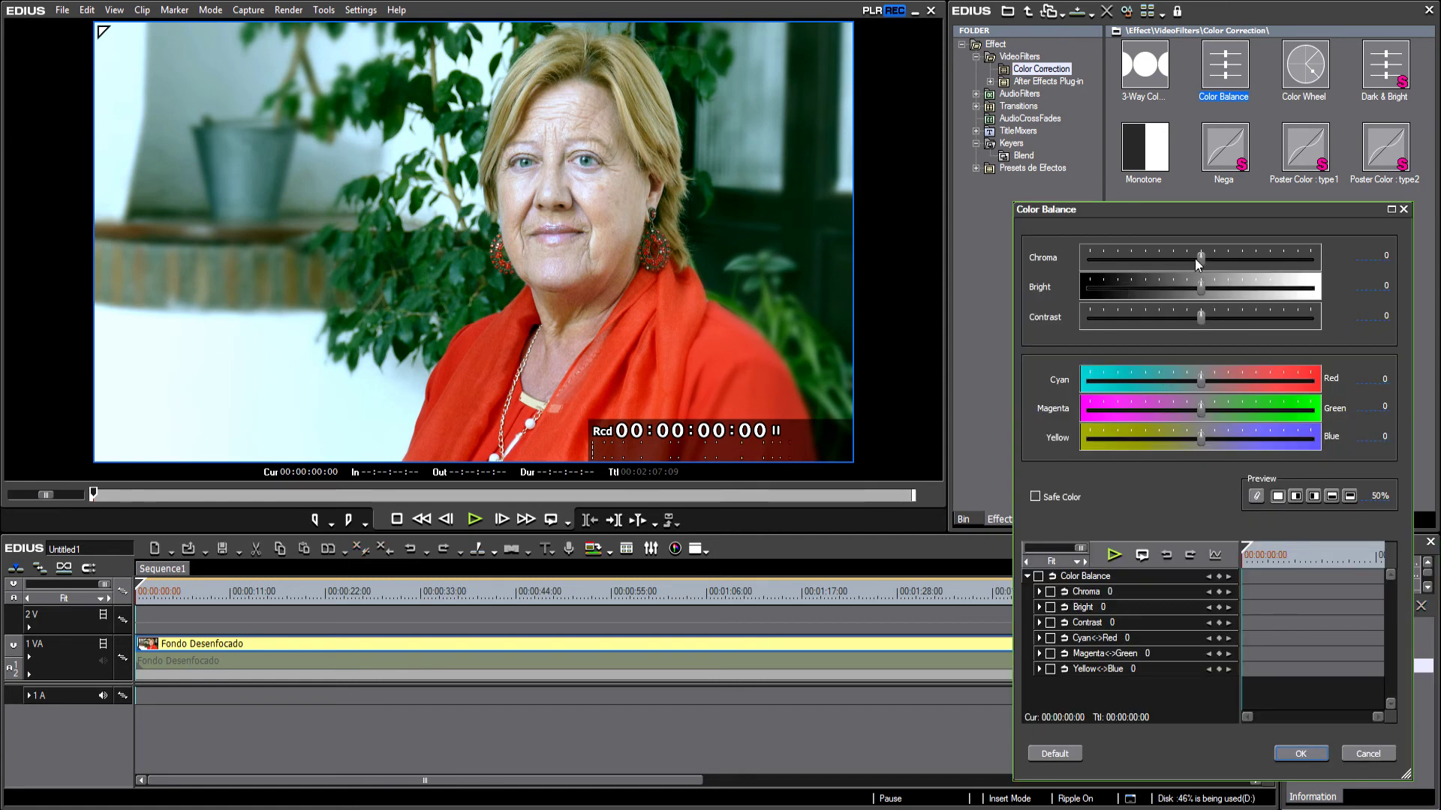
drag(1202, 258, 1206, 266)
click(1287, 750)
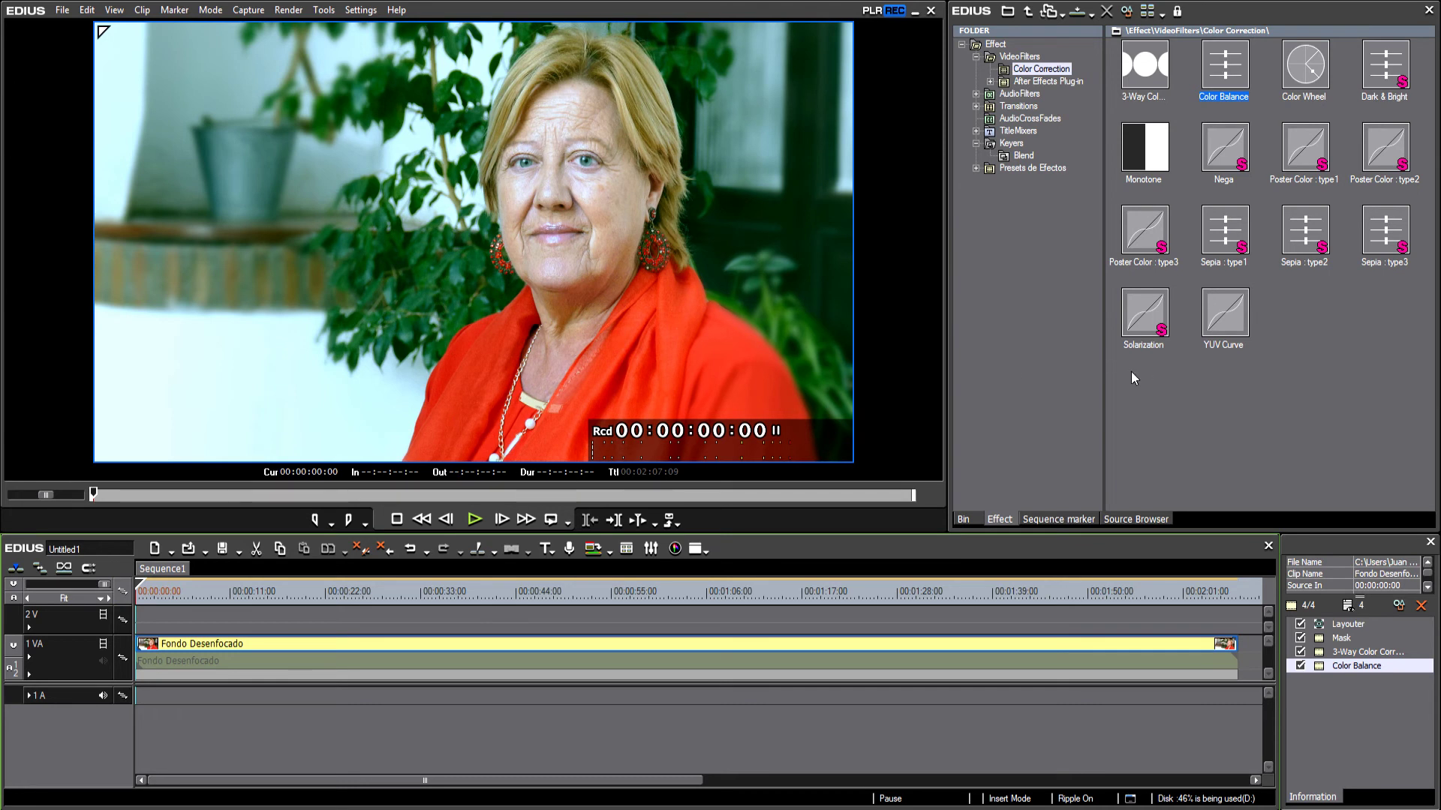
Step: Readjust the clip's 3-Way Color Correction to about Cb -3.5, Cr -14.1 for Black Balance and Cb 3.5, Cr -14.1 for Gray Balance
click(1371, 653)
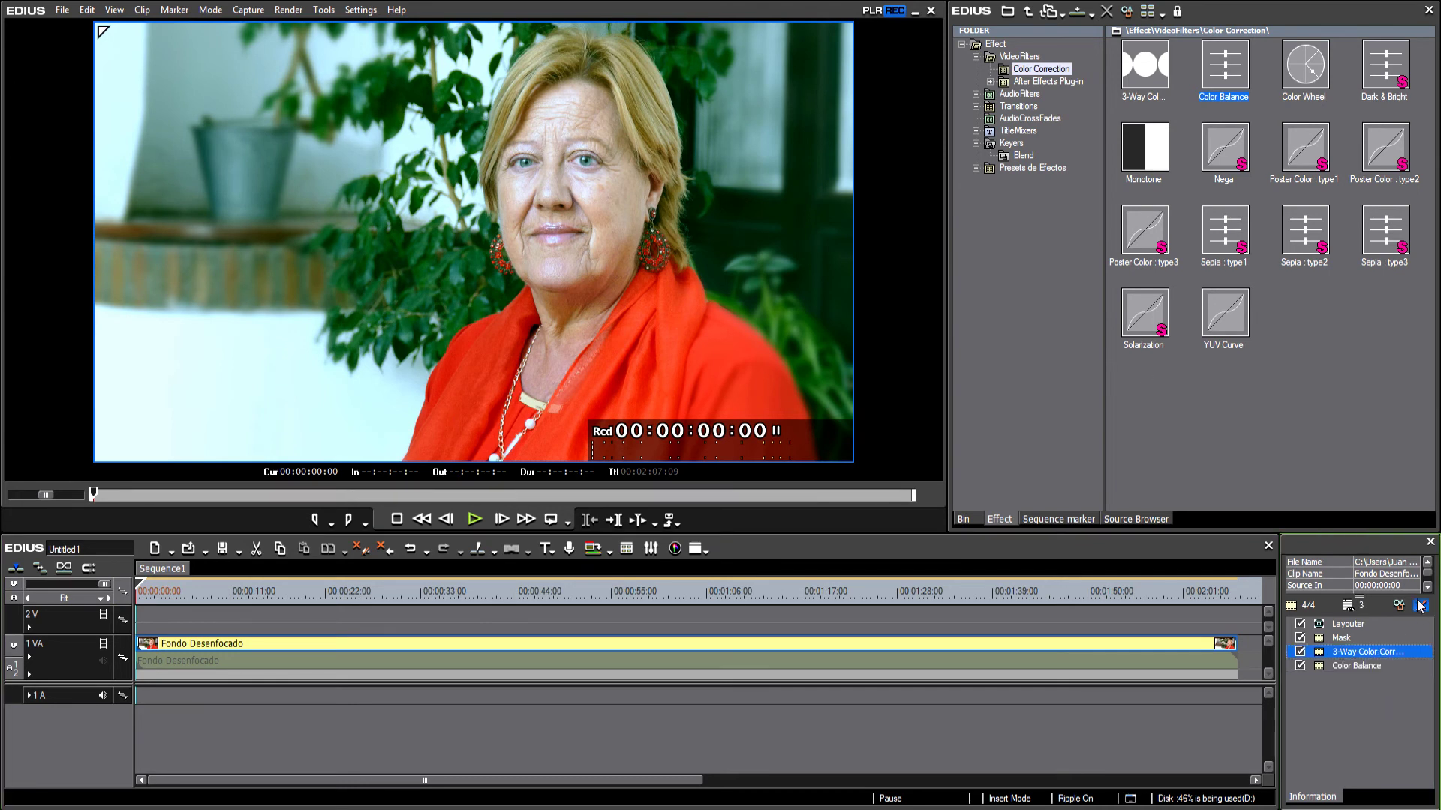
click(1399, 605)
drag(858, 242, 847, 229)
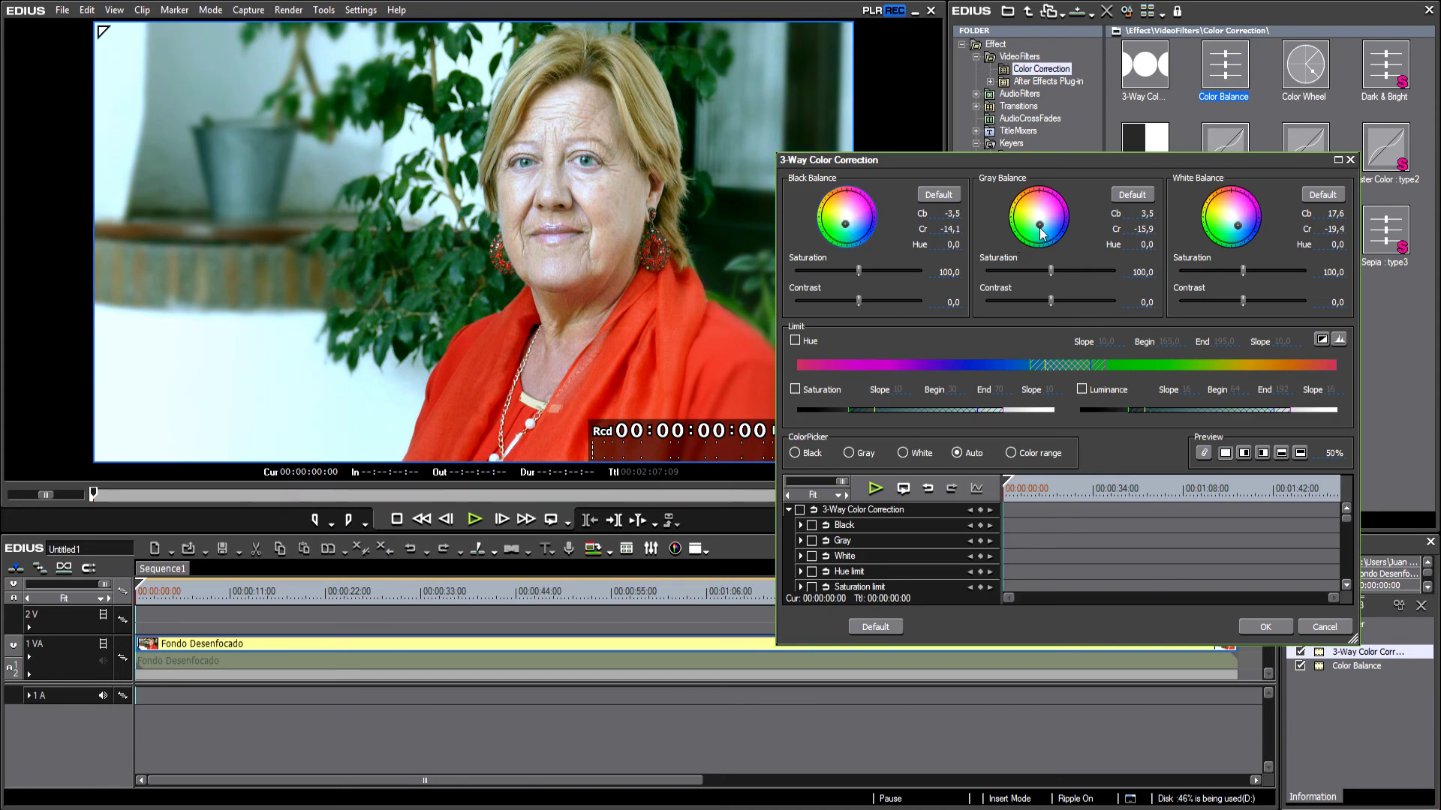
drag(1038, 224, 1041, 226)
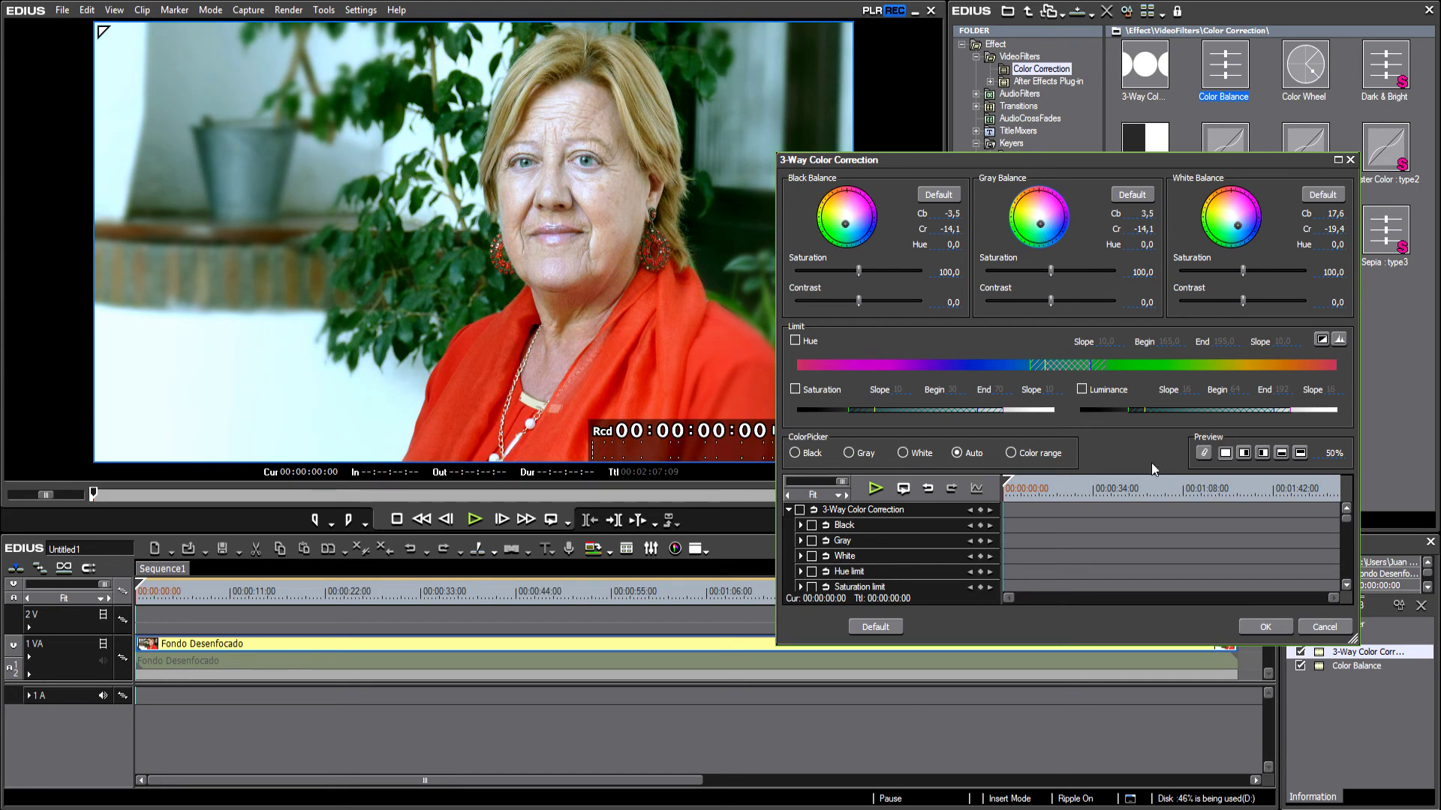
click(1265, 626)
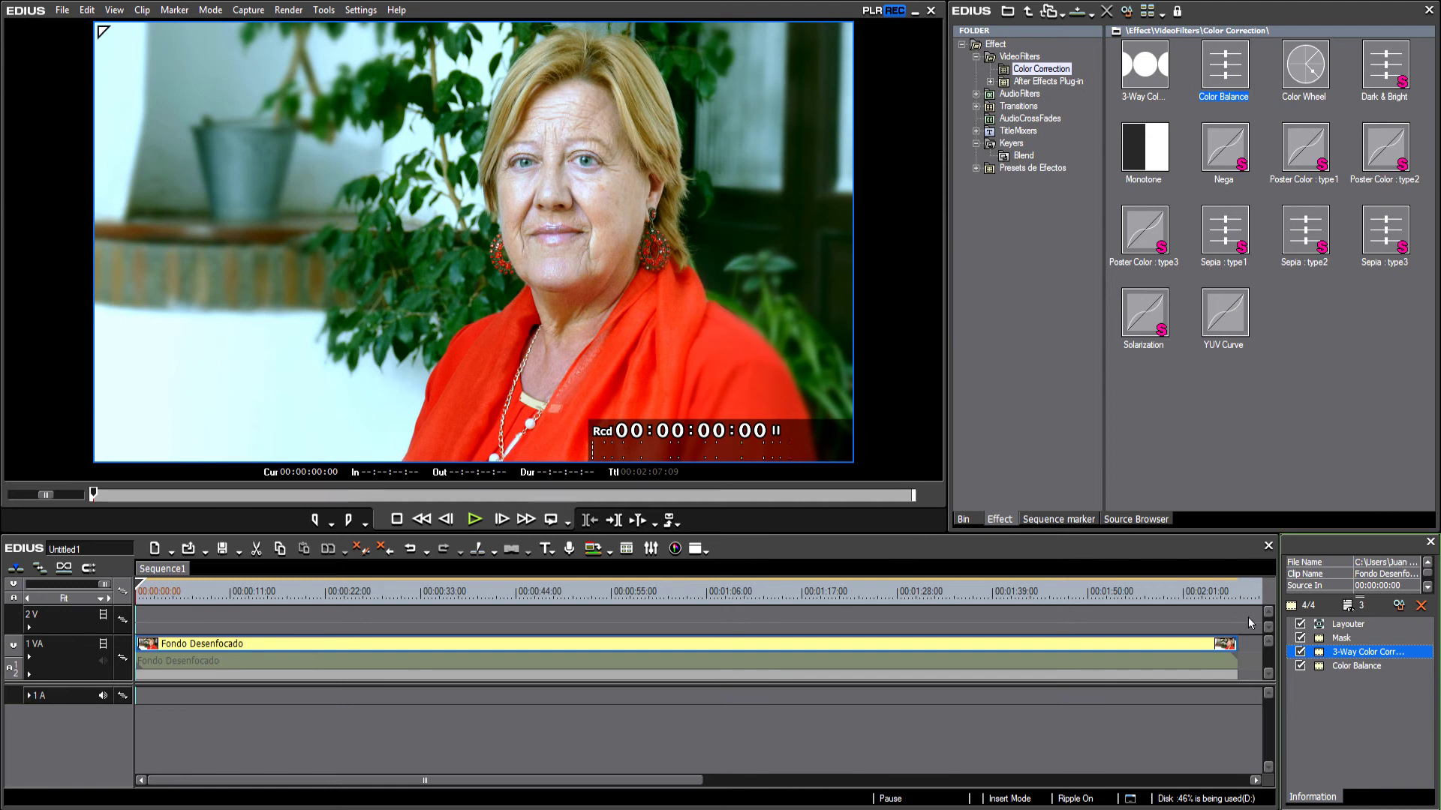
Step: Shift the Fondo Desenfocado clip vertically in the Layouter by setting its Position Y to 5.80 %
double_click(1349, 625)
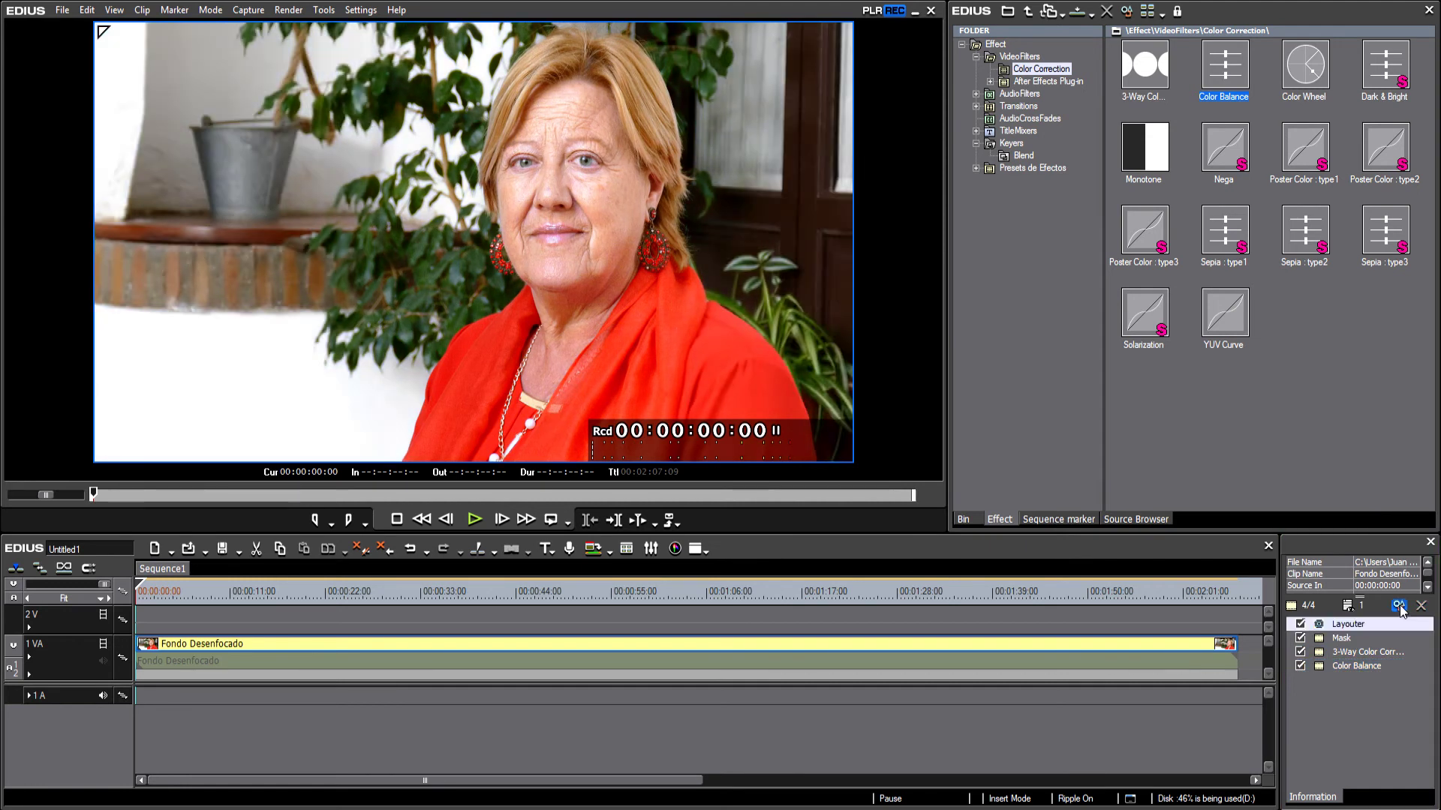
drag(752, 147, 677, 107)
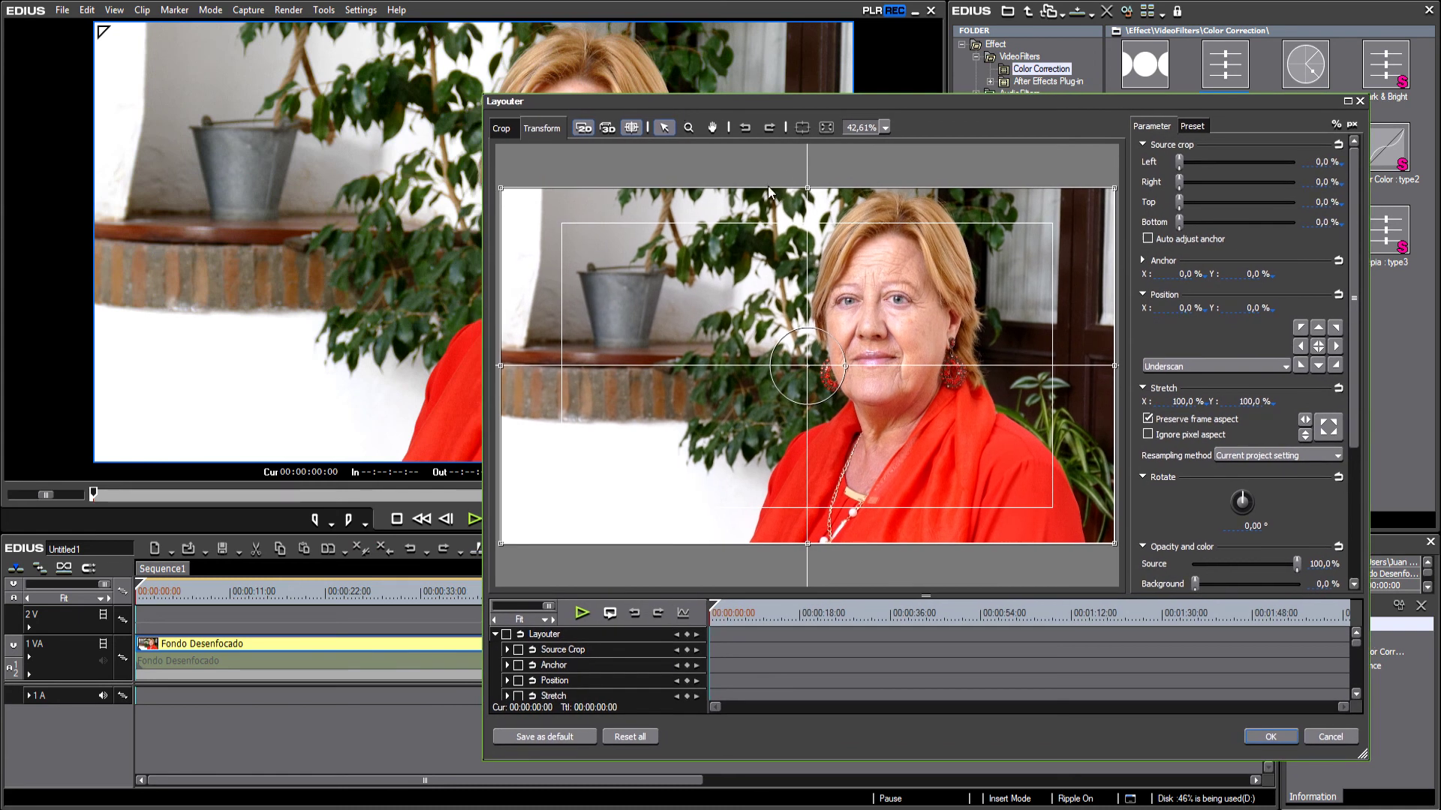
click(495, 634)
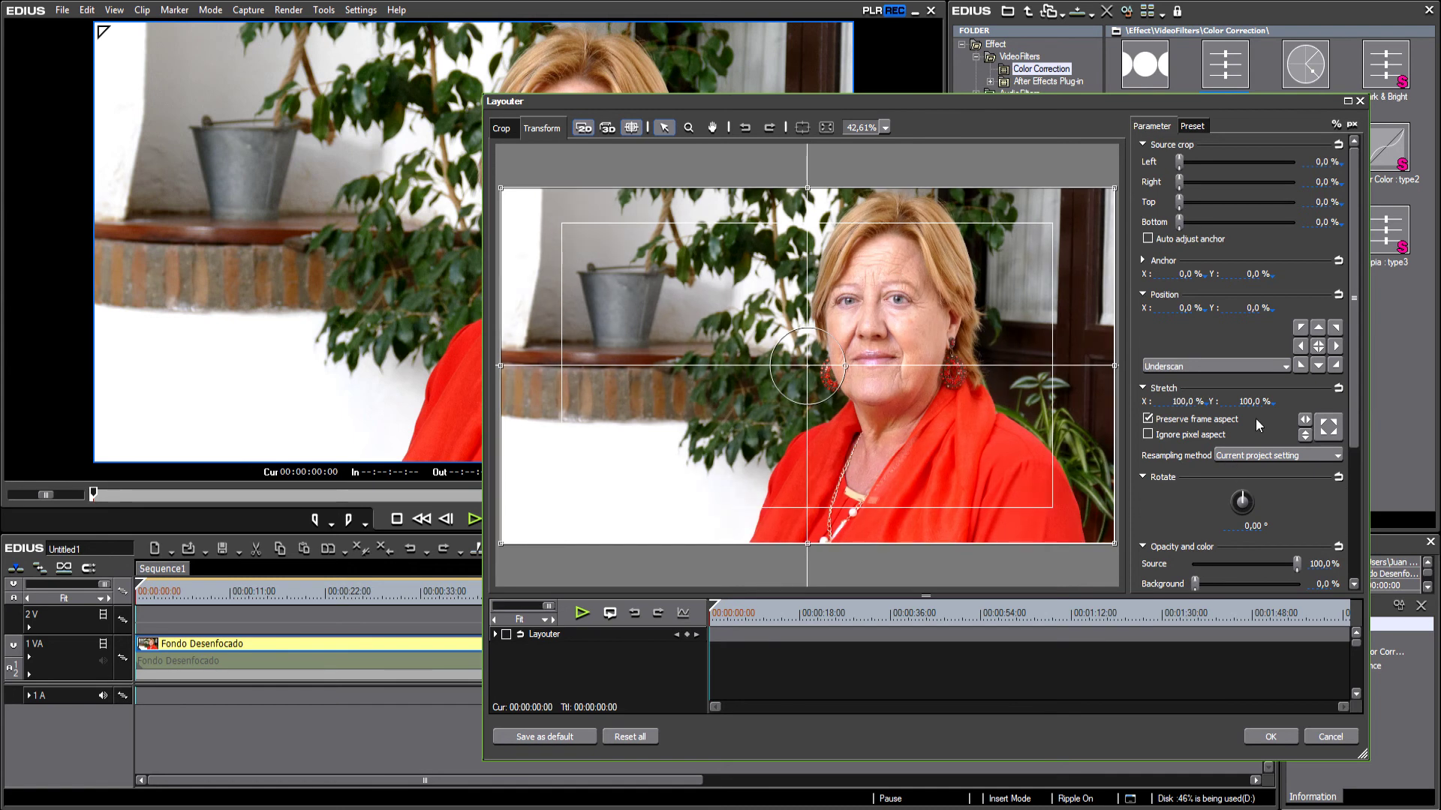
drag(1258, 311, 1268, 259)
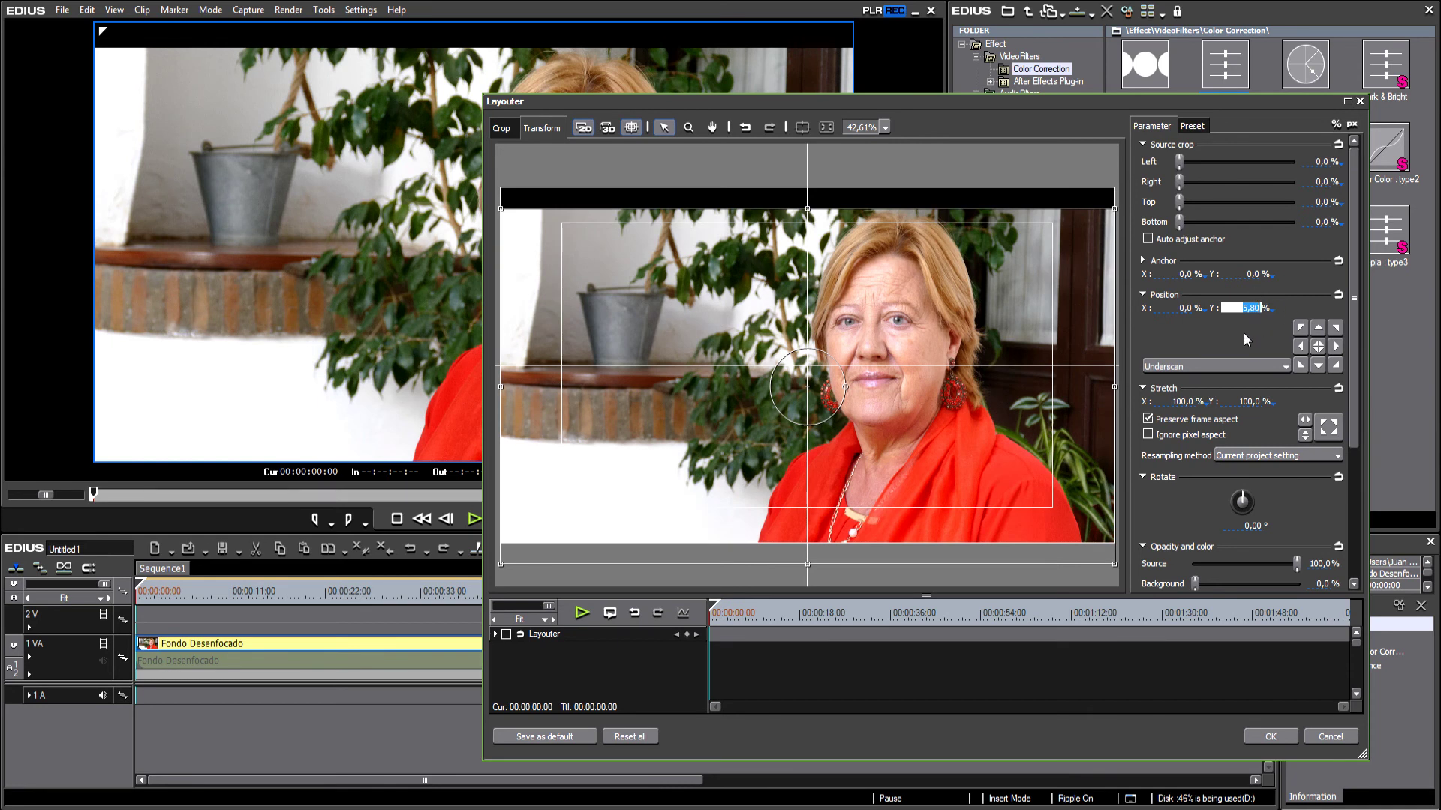
Step: Crop the clip's source to 4 % at the top and 16 % at the bottom in the Layouter, and apply
click(1185, 203)
drag(1201, 202, 1188, 203)
drag(1179, 223, 1199, 226)
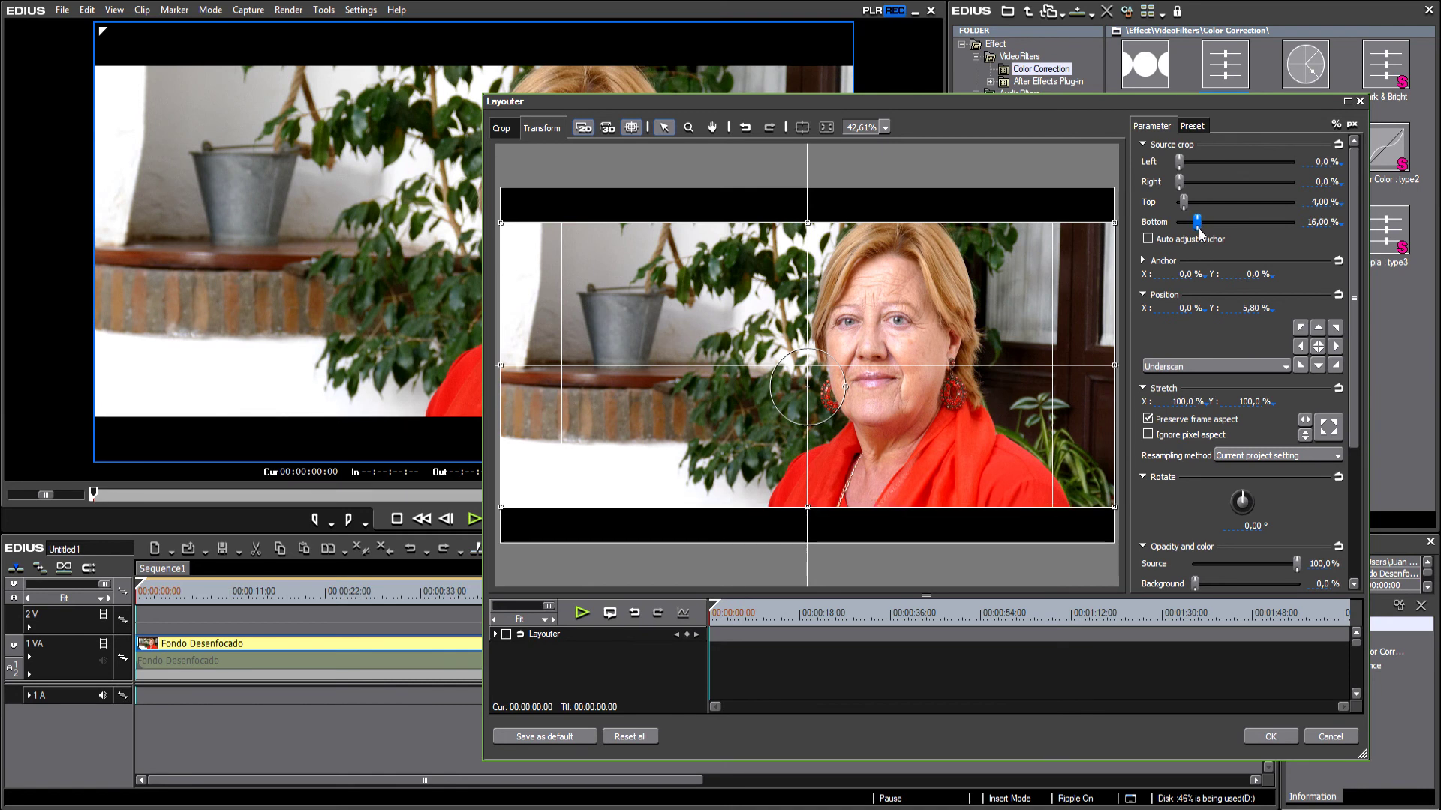
click(1279, 736)
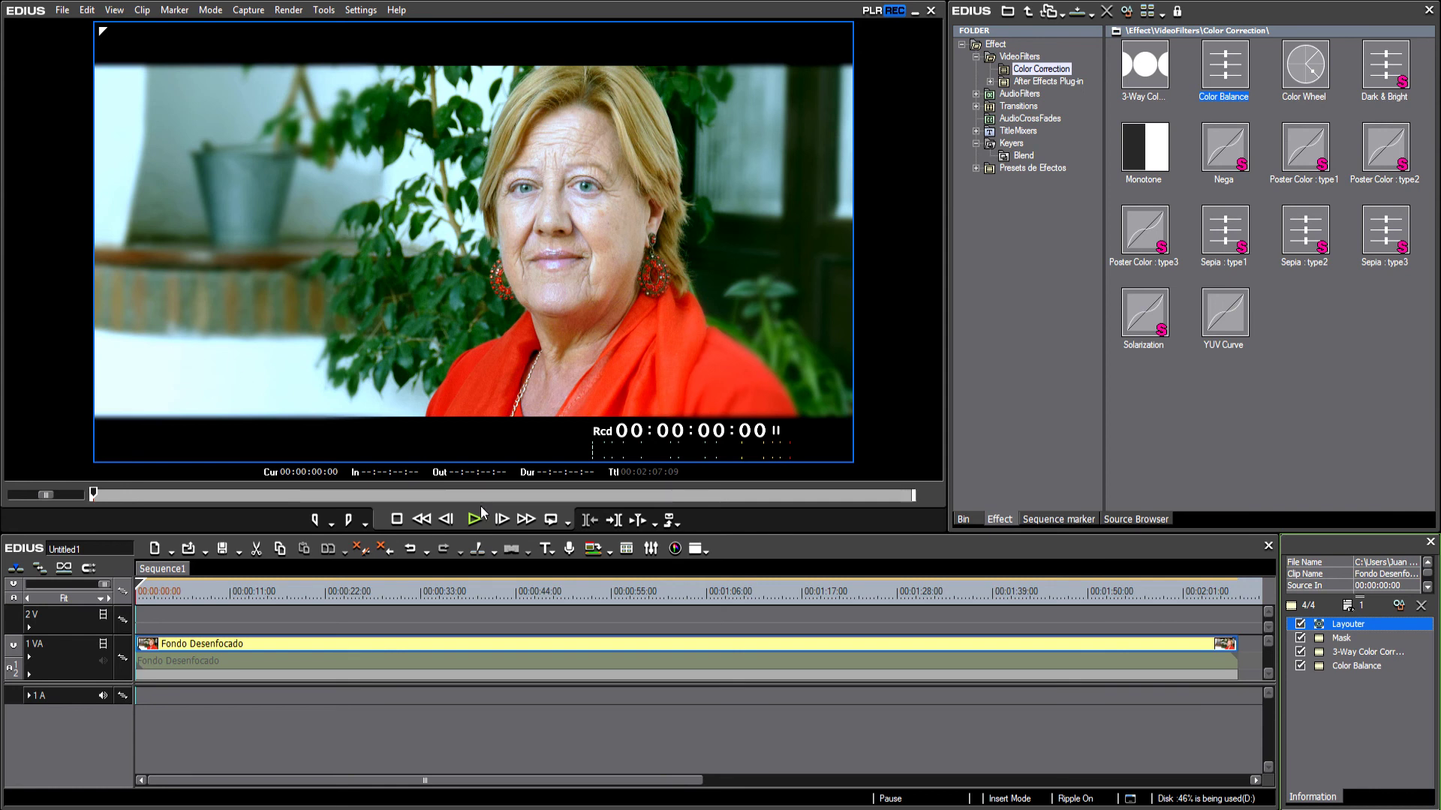
Step: Add a second Mask filter from VideoFilters to the Fondo Desenfocado clip and open its settings
click(1359, 667)
click(1021, 55)
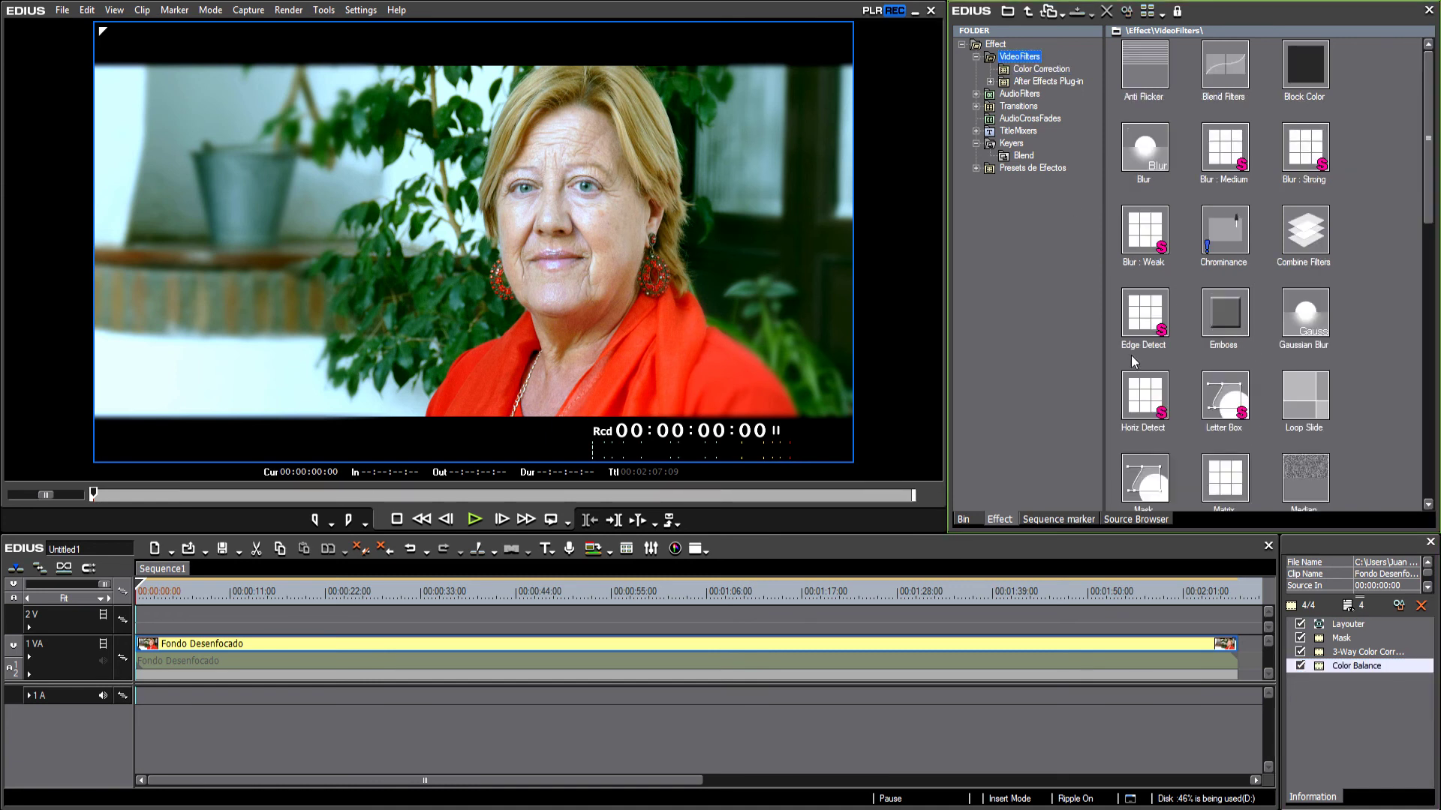
drag(1147, 469, 472, 647)
click(1343, 681)
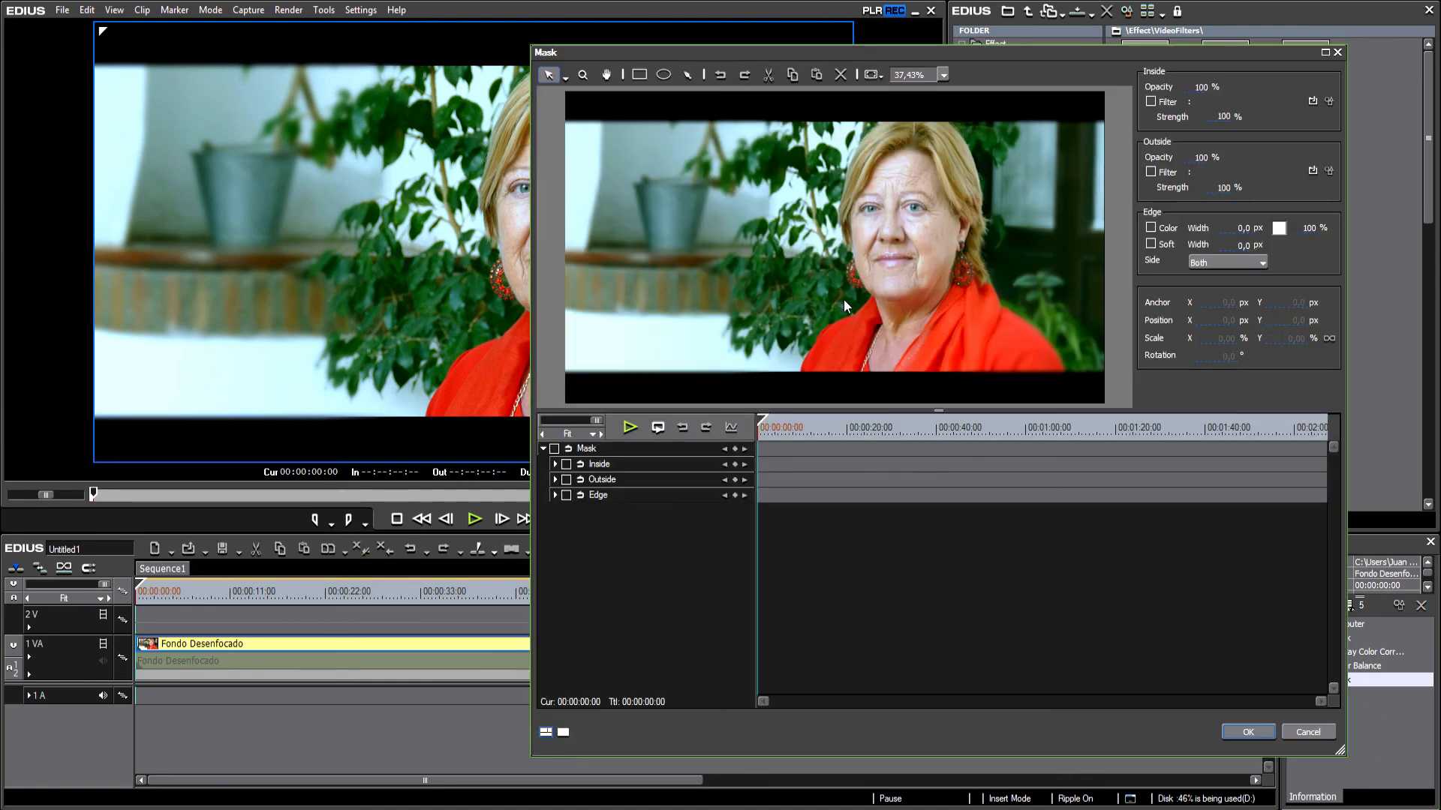
Step: Draw a large elliptical mask around the woman, scaled to about 175.6 % and positioned at about X 137.6, Y 21.4 px
click(662, 75)
drag(905, 147, 599, 457)
drag(659, 284, 747, 241)
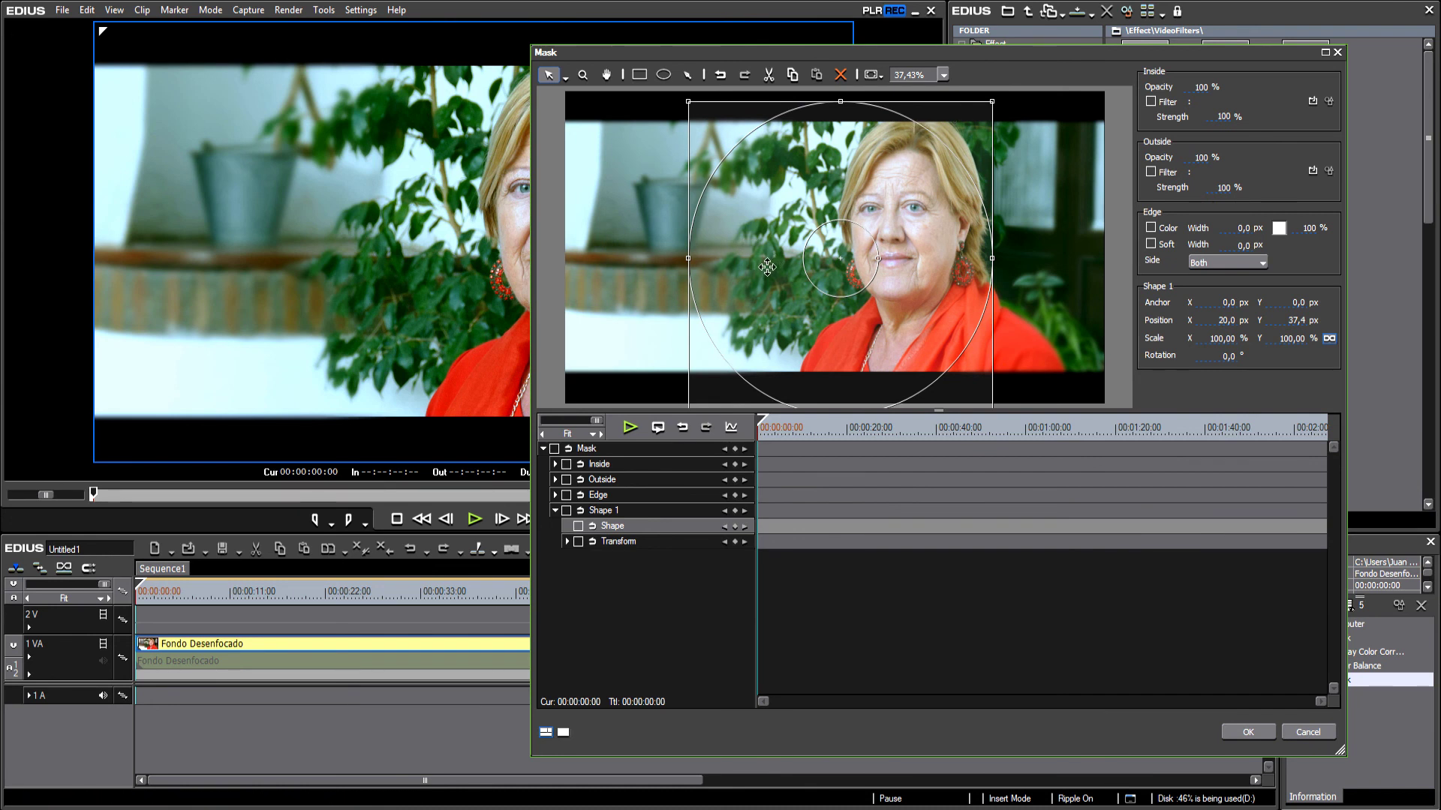
drag(743, 263, 788, 255)
drag(1036, 251, 1106, 252)
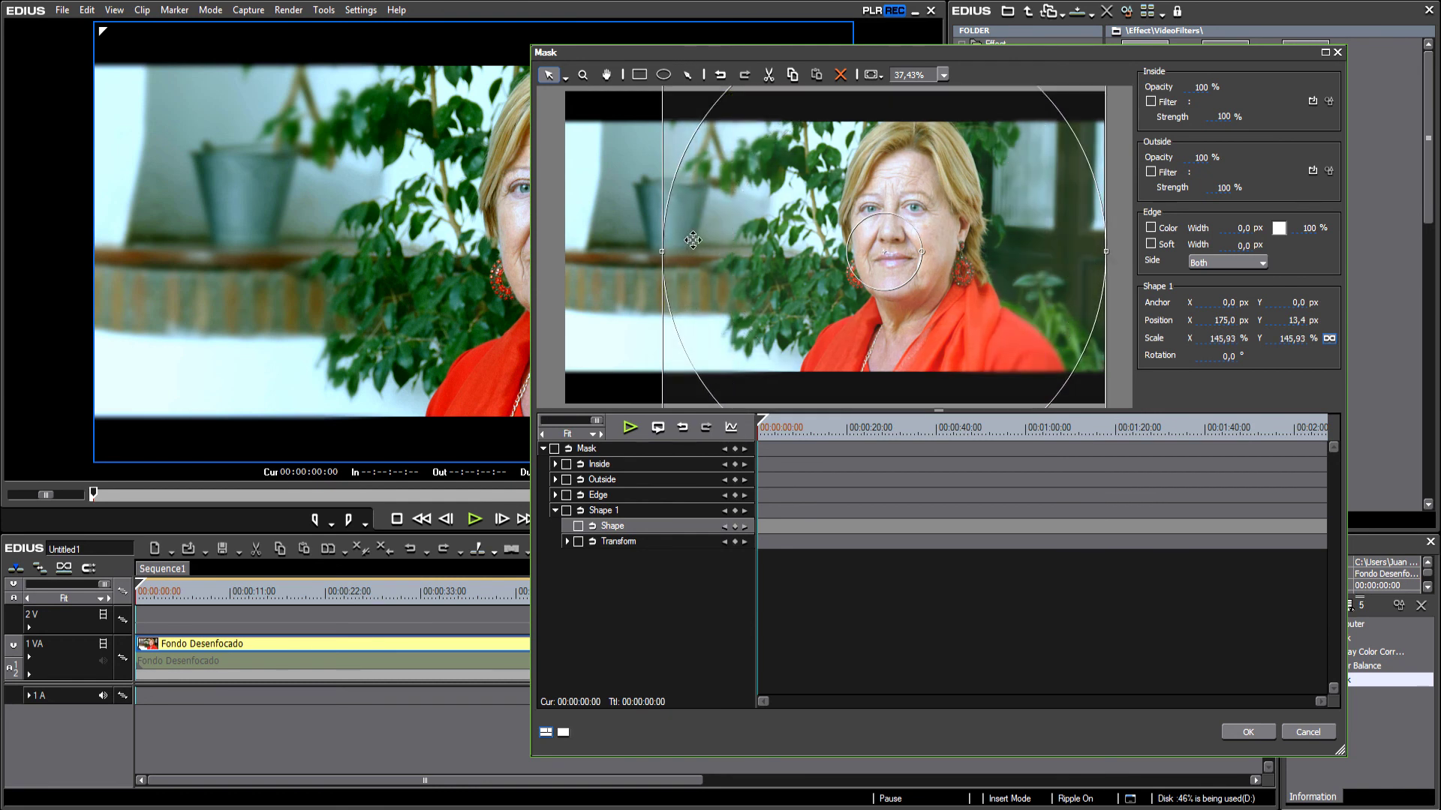
drag(661, 253, 617, 252)
drag(712, 253, 813, 258)
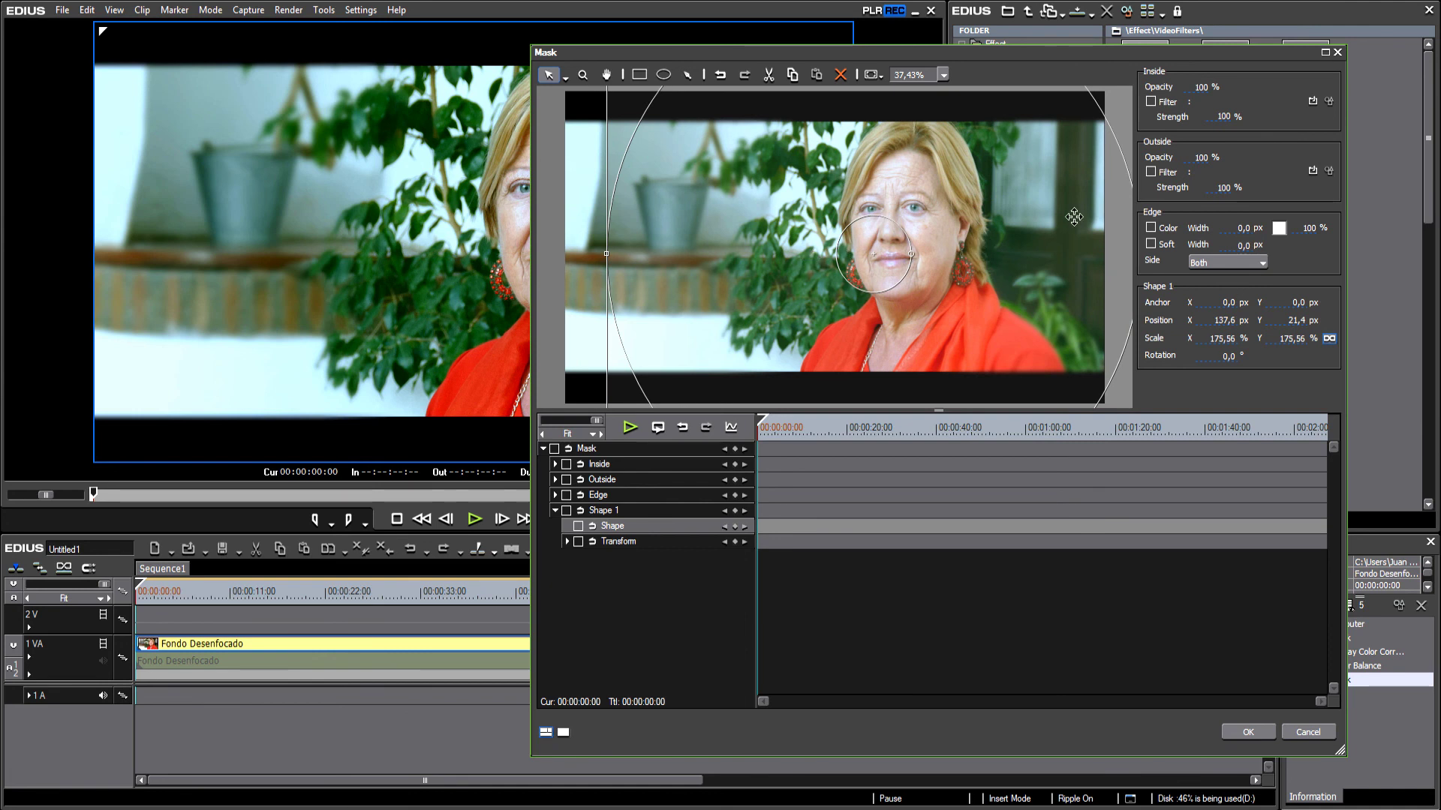
Step: Enable the filter for the area outside the mask and choose Color Balance as that filter
click(1153, 175)
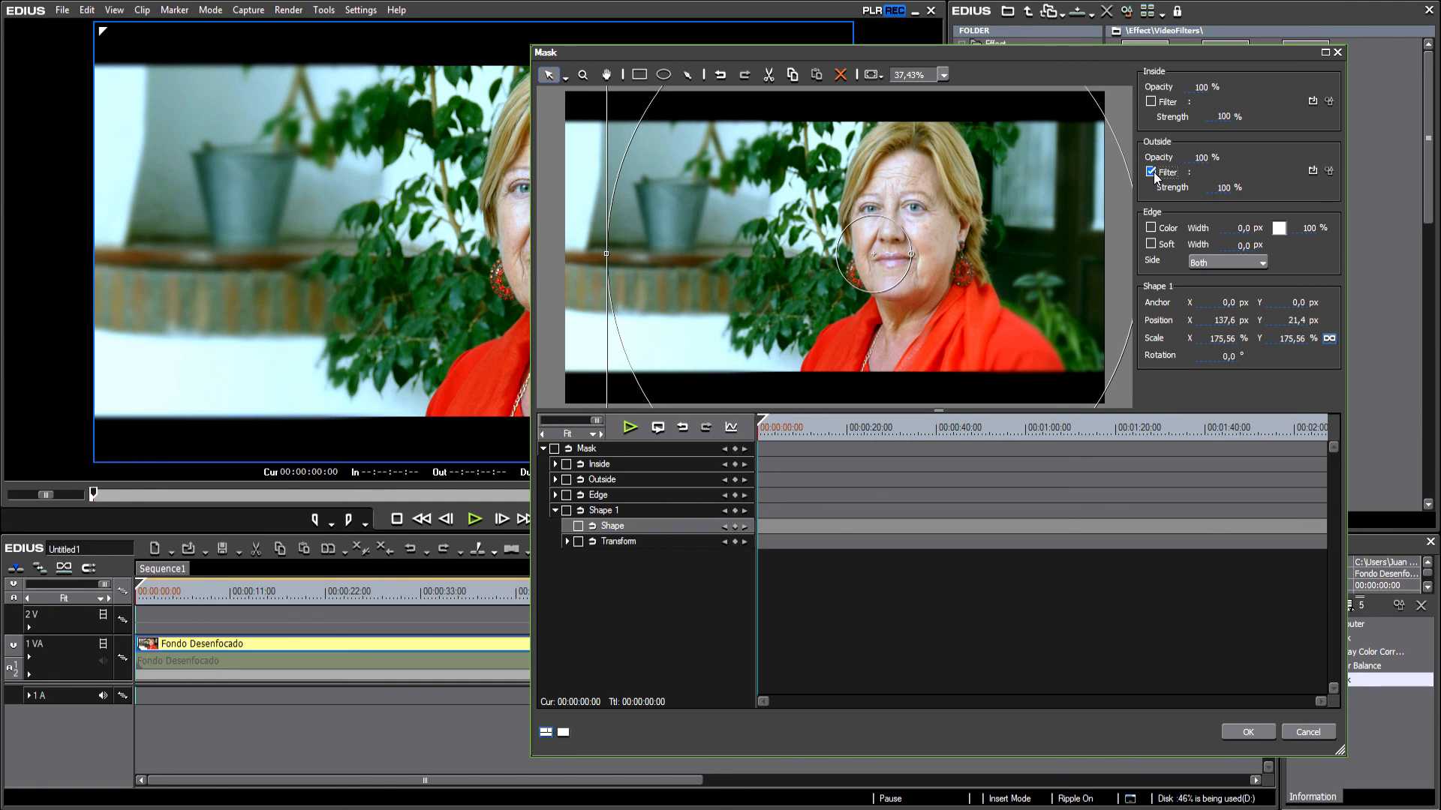
click(1314, 171)
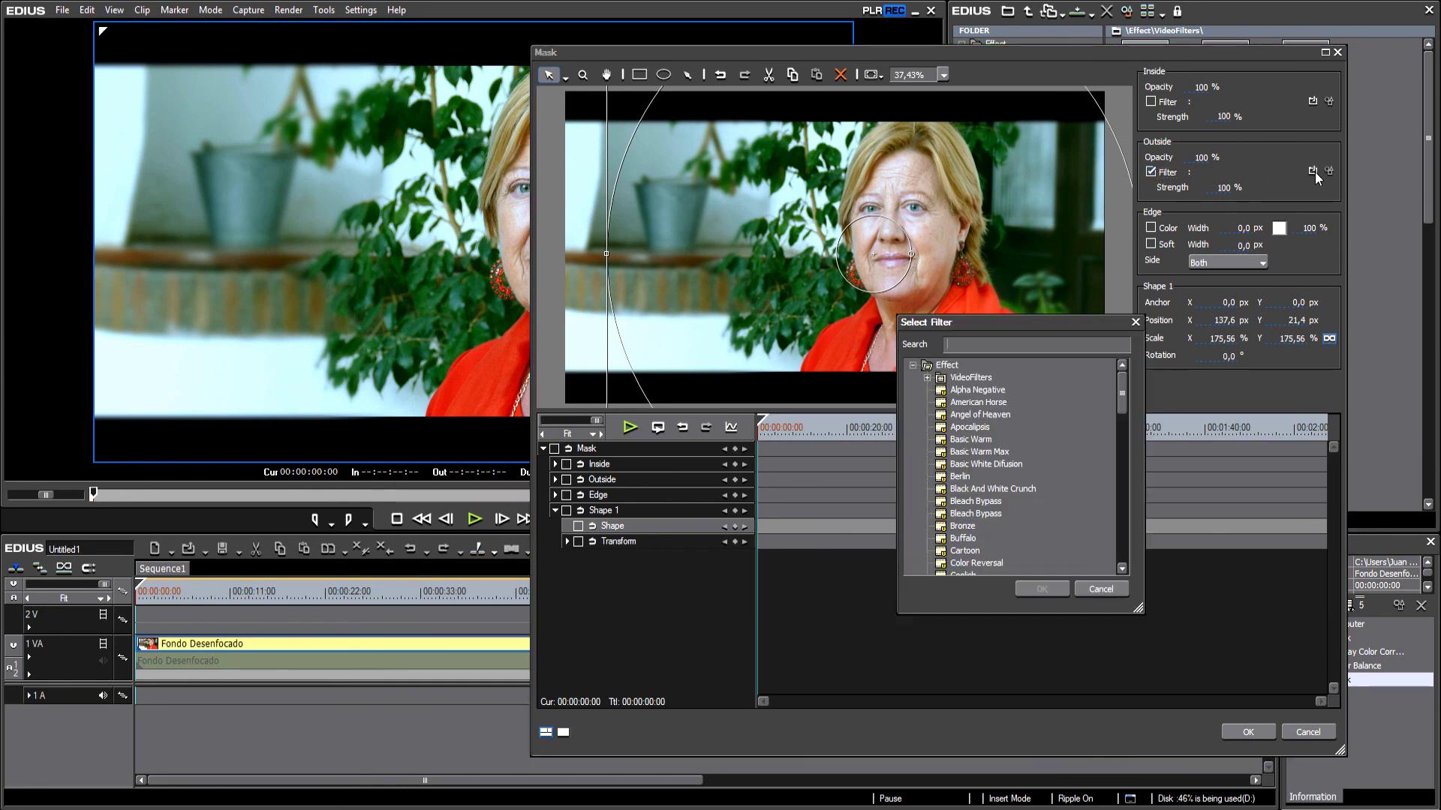
click(928, 378)
click(941, 402)
click(984, 415)
click(1041, 589)
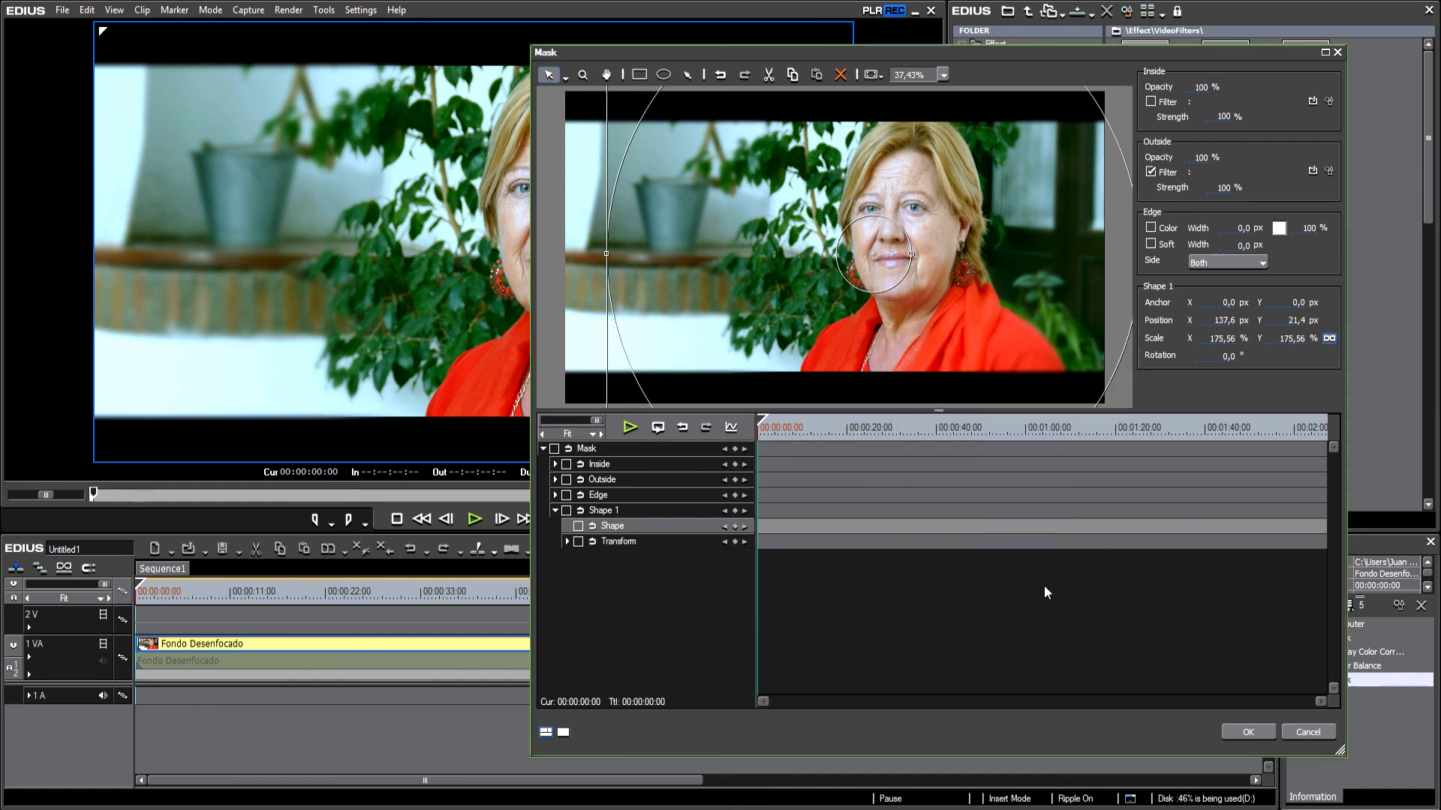
Step: Darken the area outside the mask by setting the Color Balance Bright to -81, and apply
click(1328, 171)
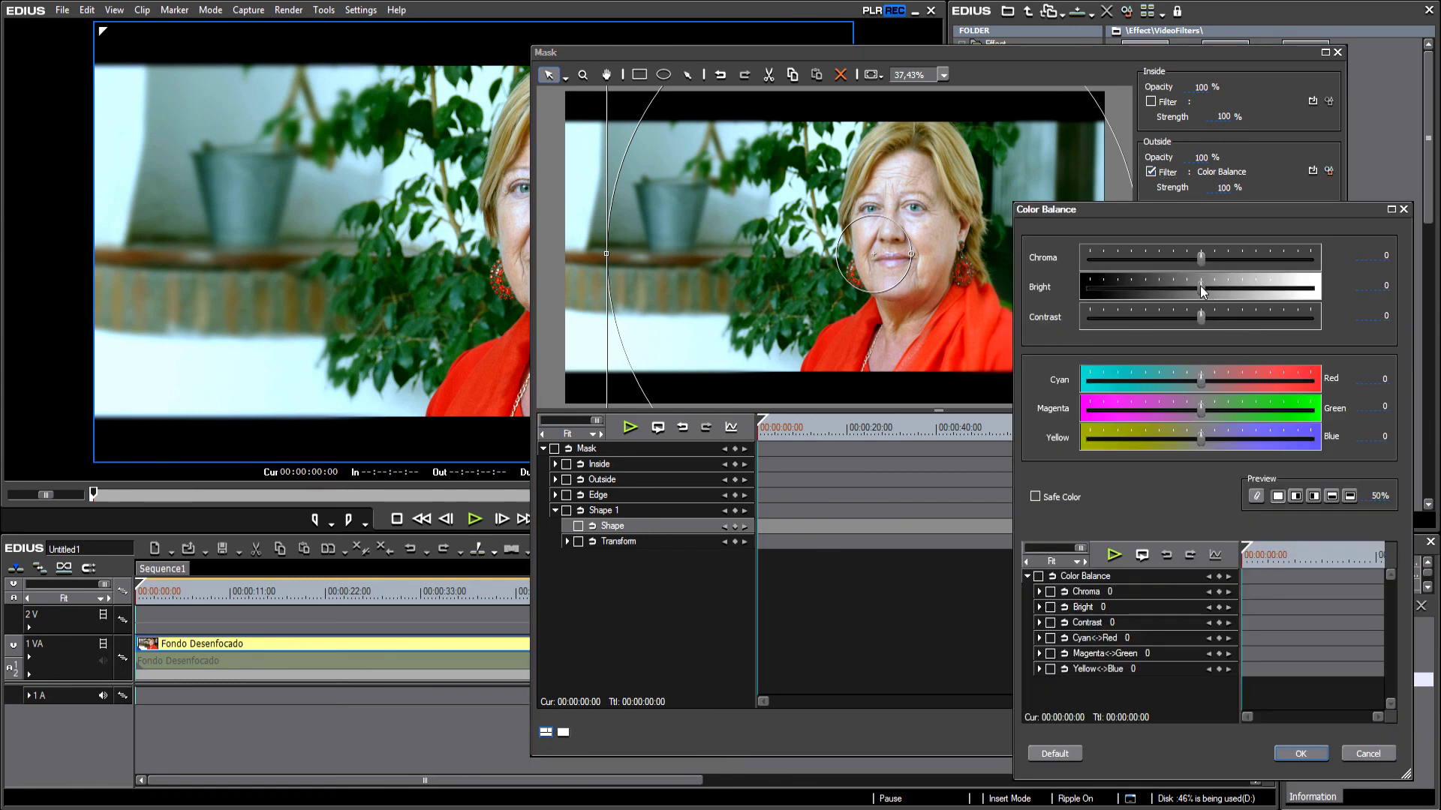
drag(1200, 287, 1131, 302)
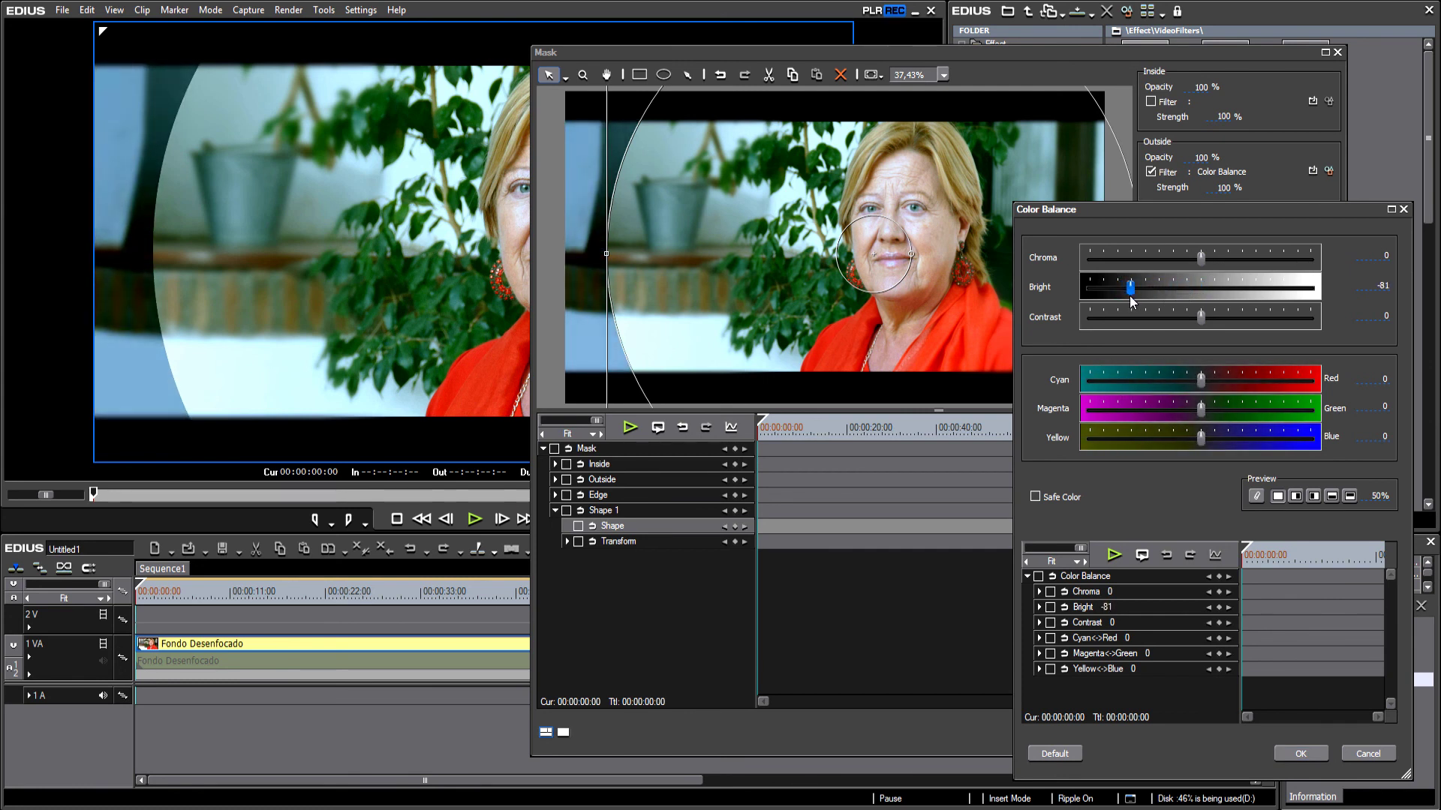
click(1308, 755)
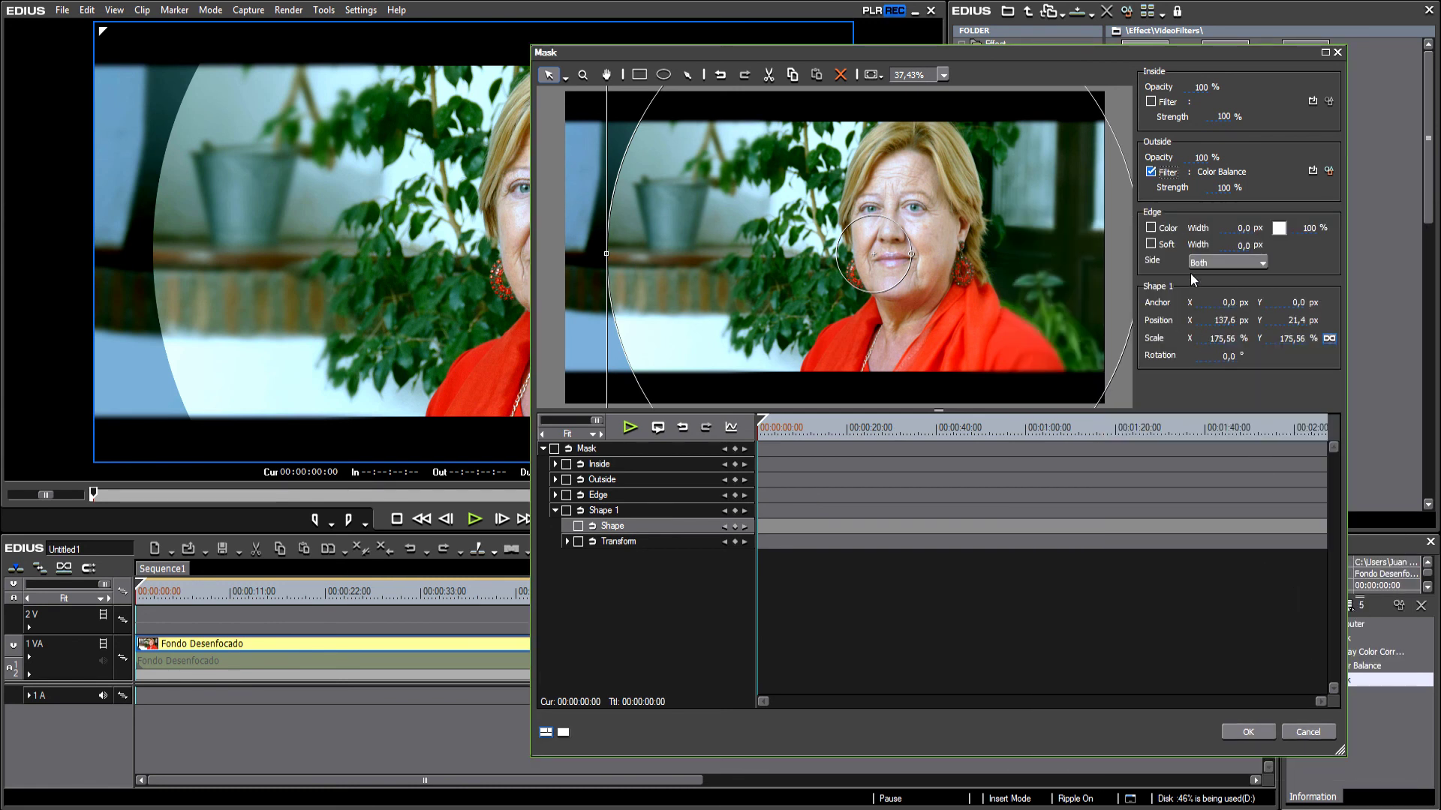
Step: Enable a soft mask edge with a width of 200 px and apply the mask
click(1152, 245)
drag(1246, 248, 1258, 196)
text(200)
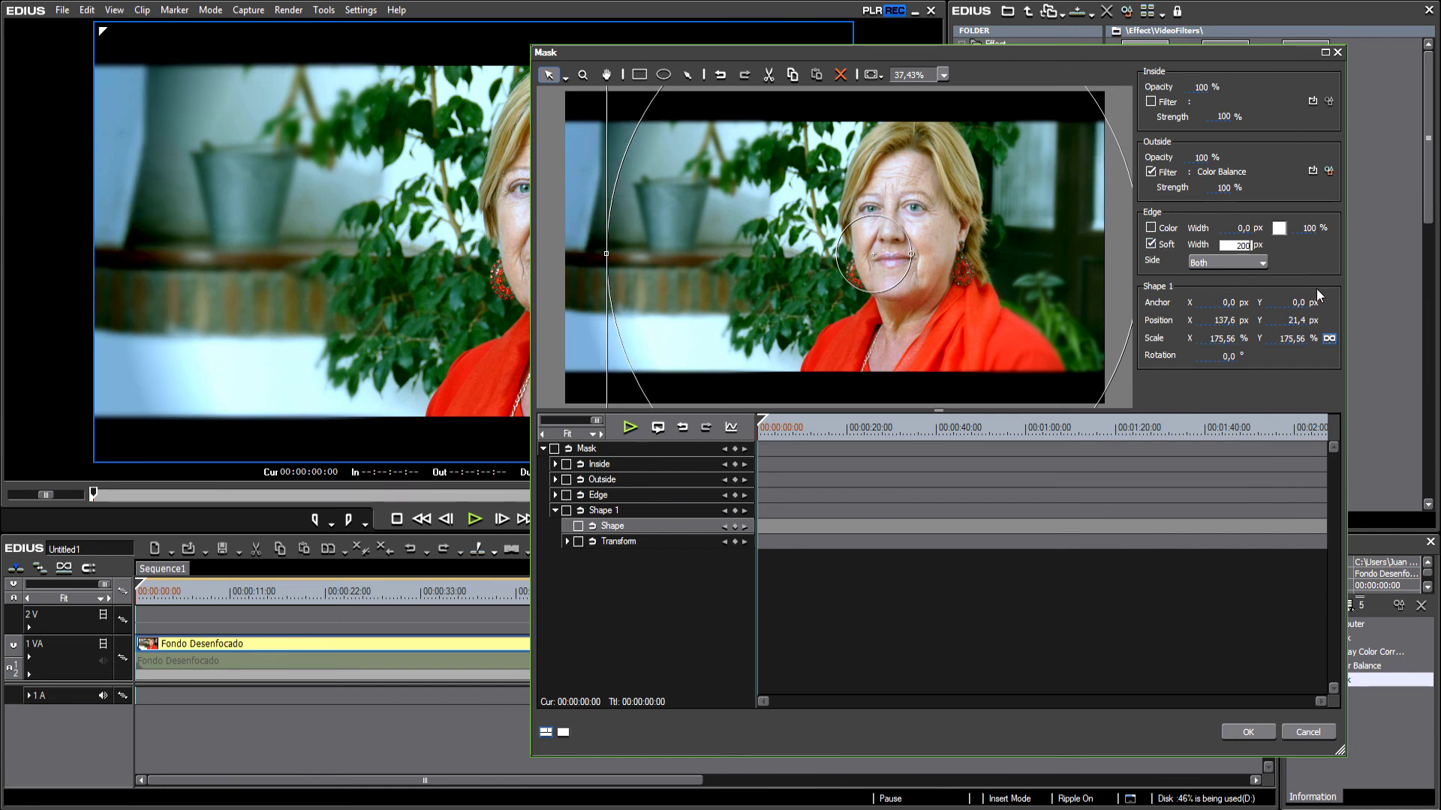
key(Return)
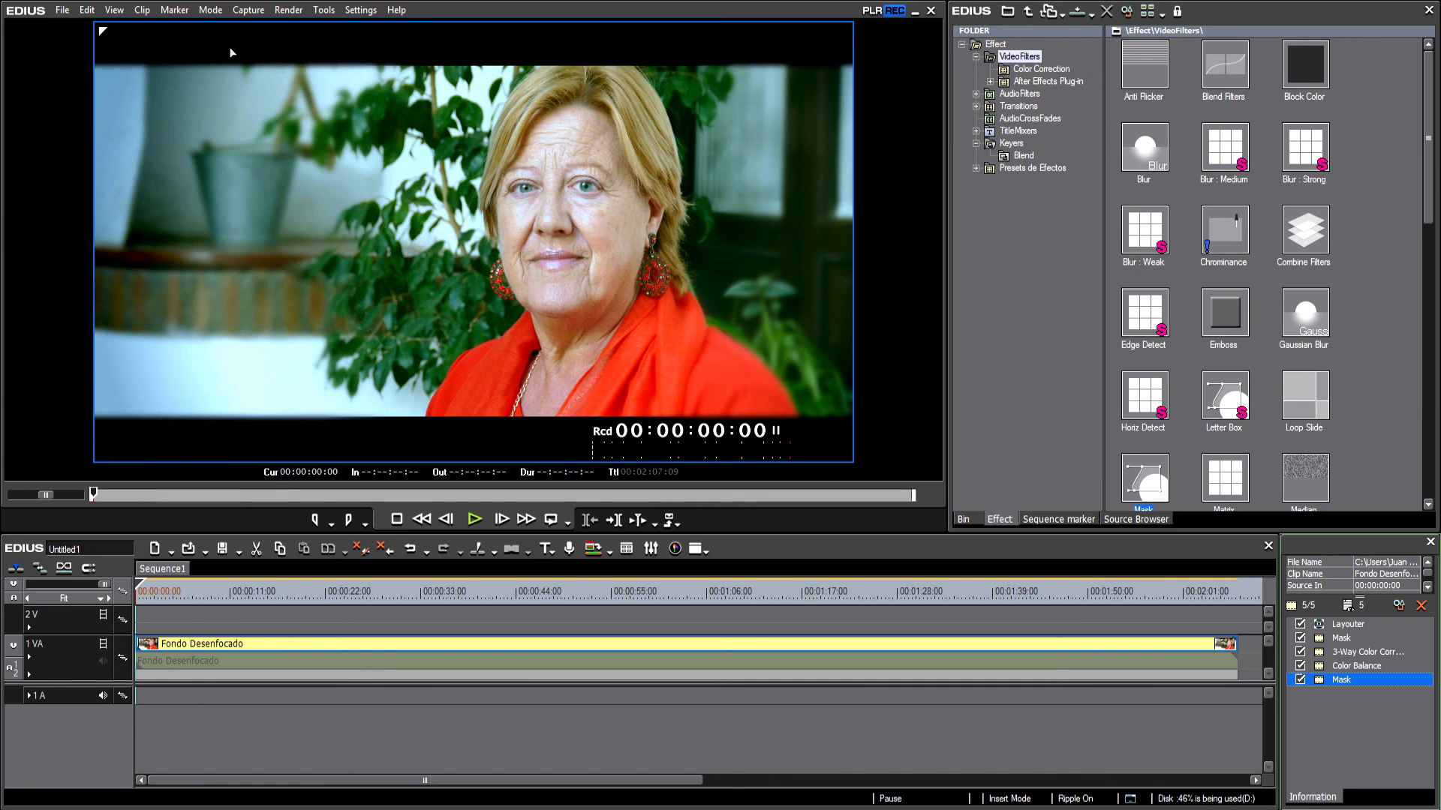
Step: Switch the monitors to Dual Mode, load the original Fondo Desenfocado clip in the player, and widen the monitor area for comparison
click(114, 9)
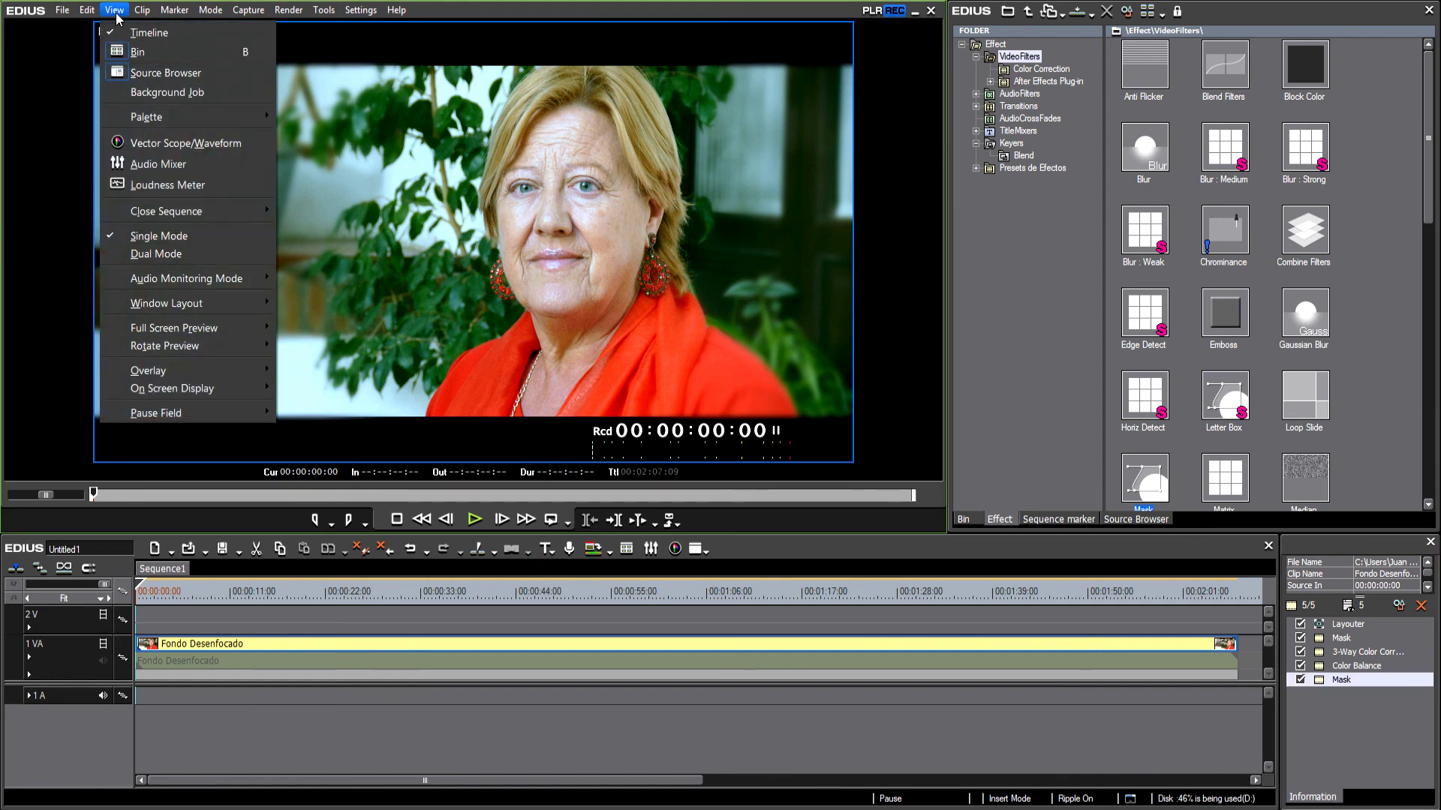
click(161, 254)
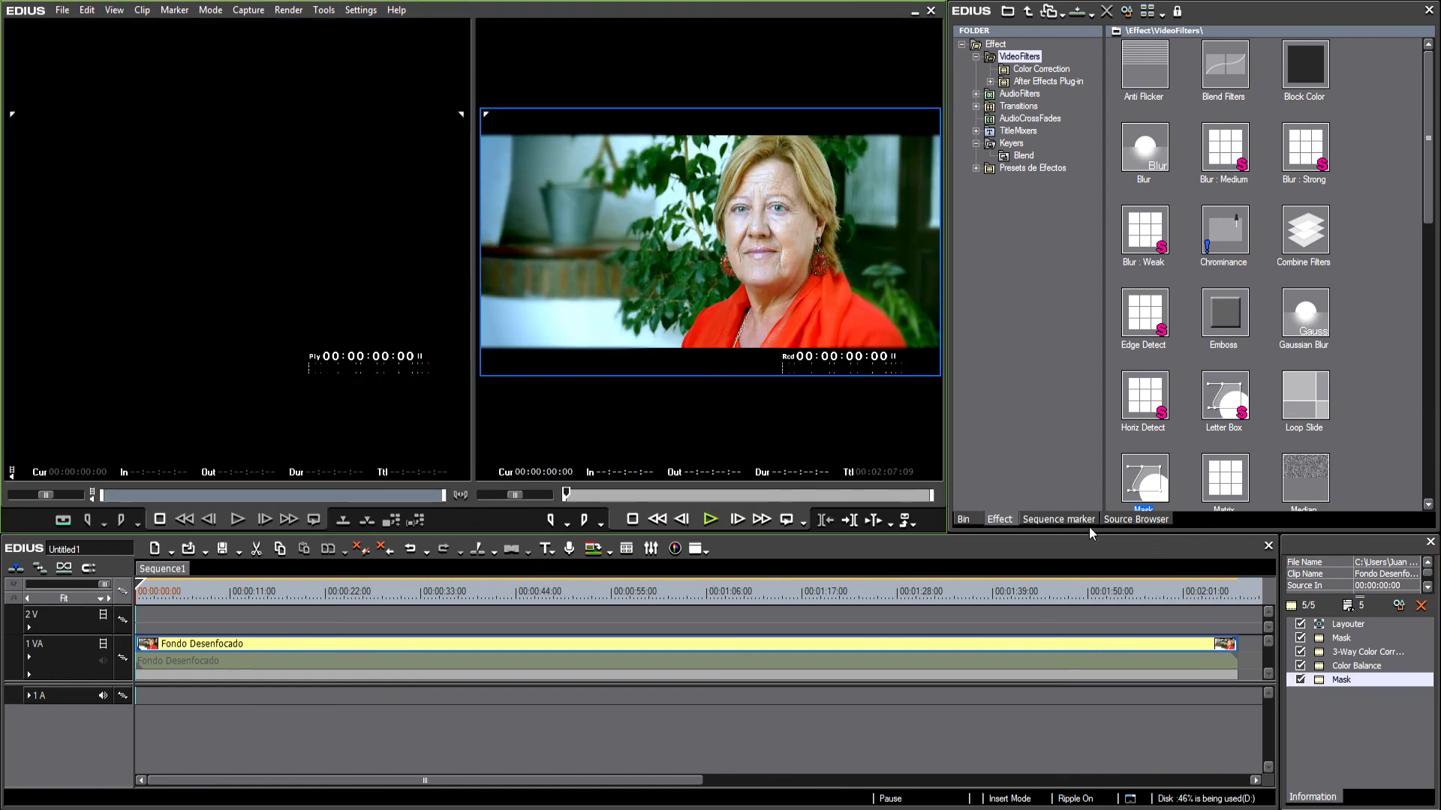
click(963, 519)
right_click(1222, 97)
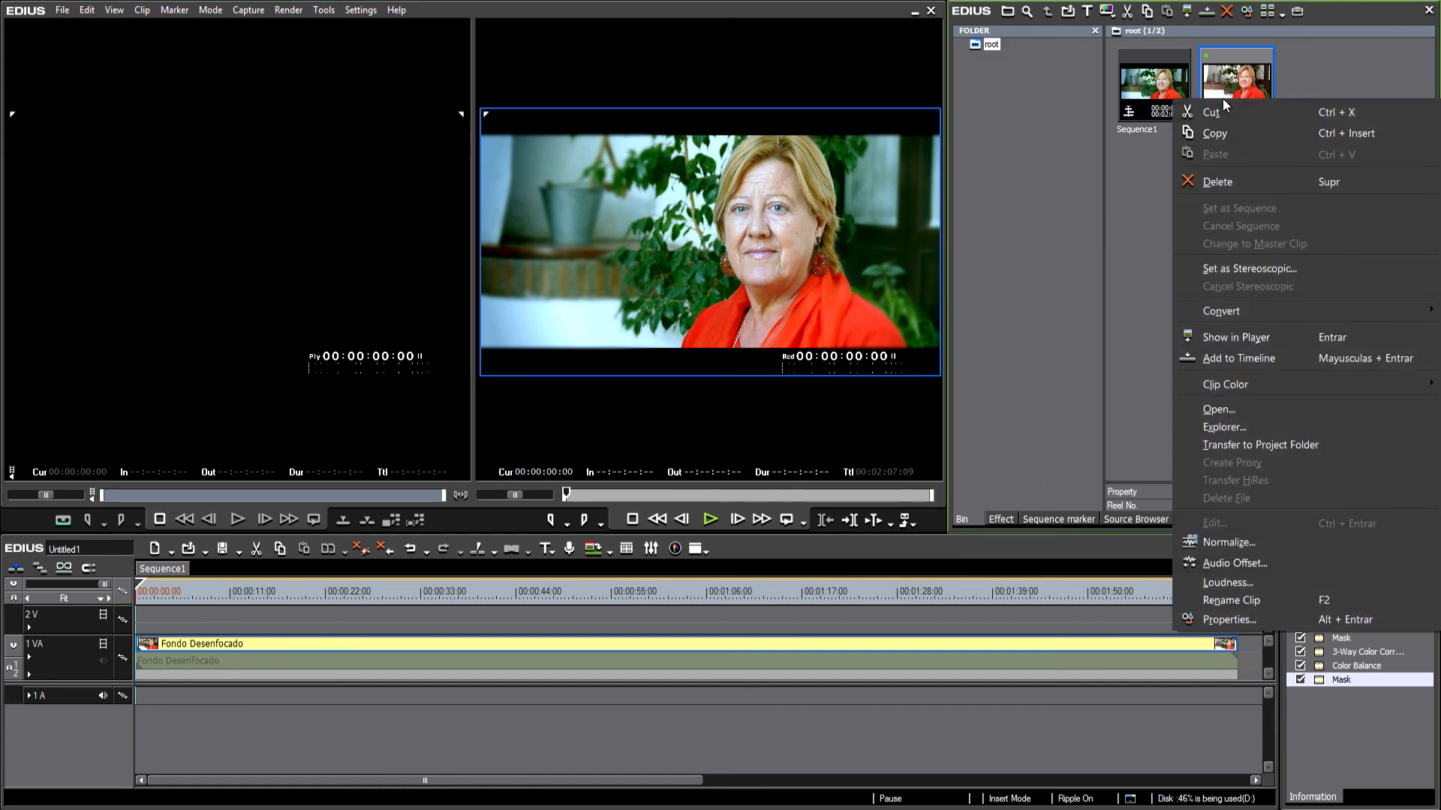
click(1231, 339)
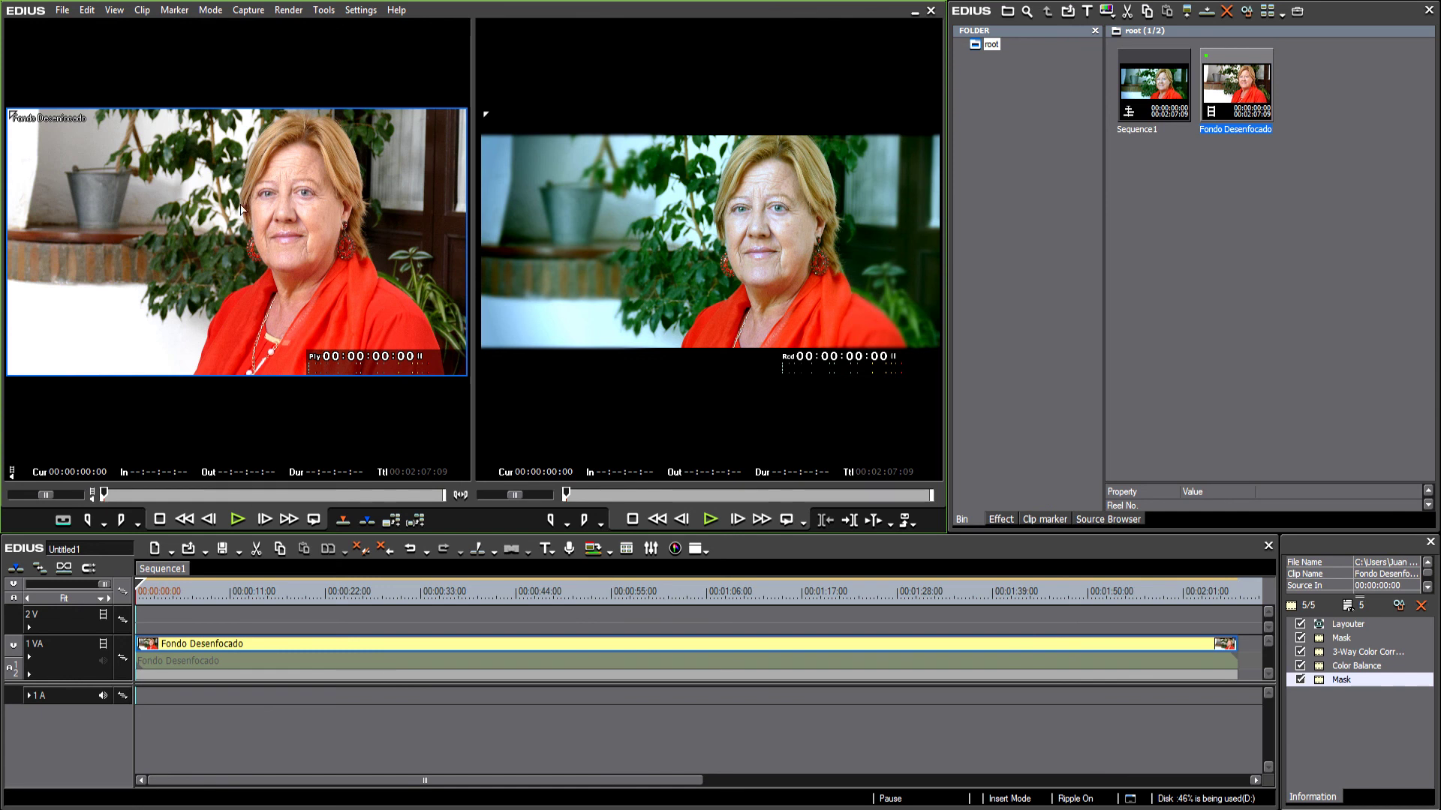
drag(948, 252, 1194, 252)
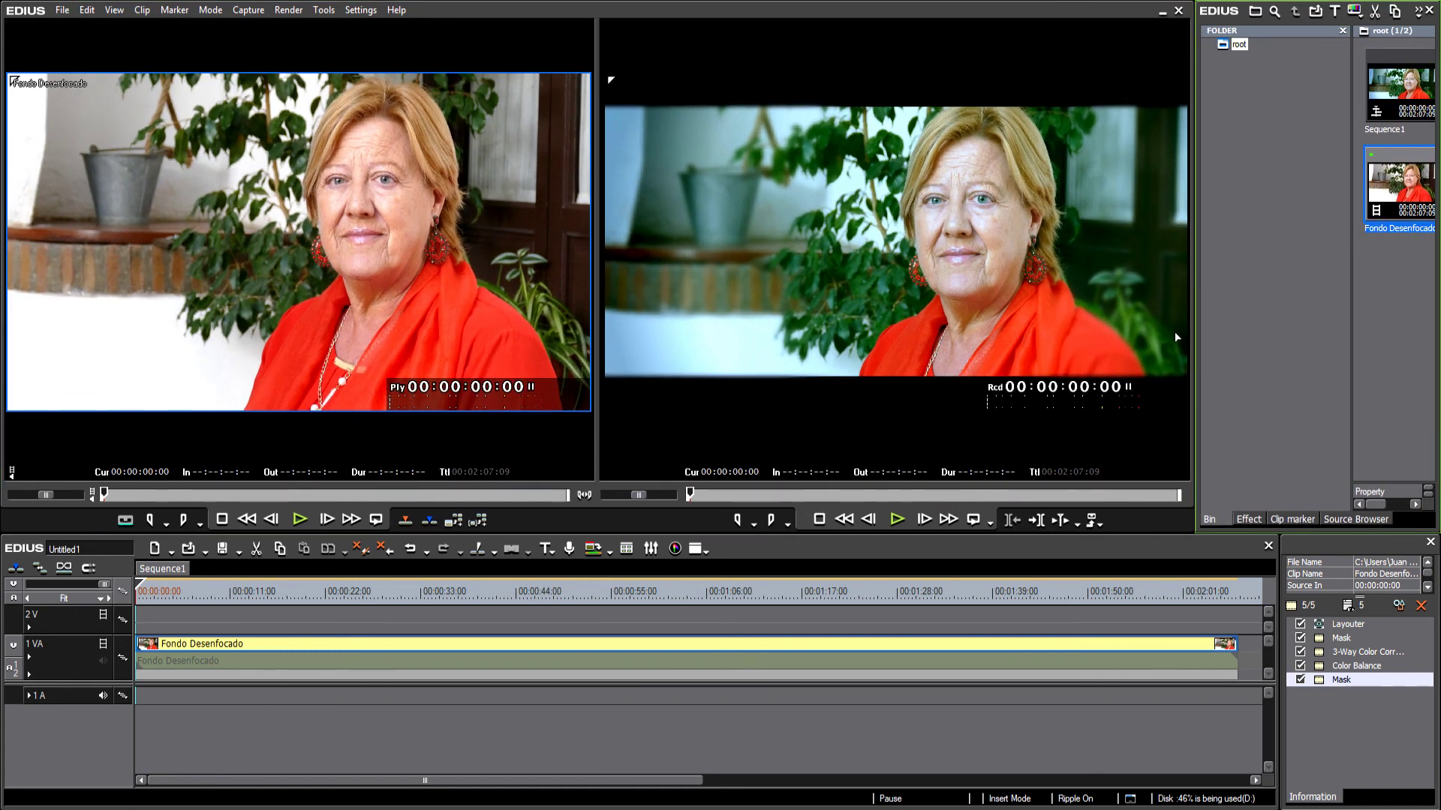